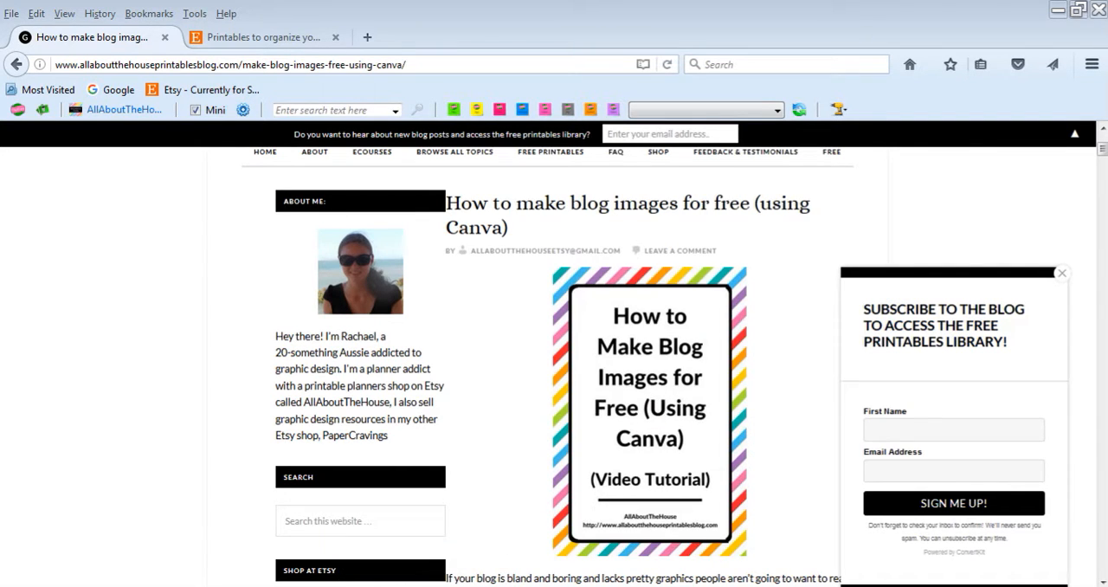
Step: Switch to Photoshop and create a new white document 400 pixels wide and 1500 pixels high at 300 pixels/inch
{"action": "left_click", "coordinate": [424, 575]}
{"action": "key", "text": "space"}
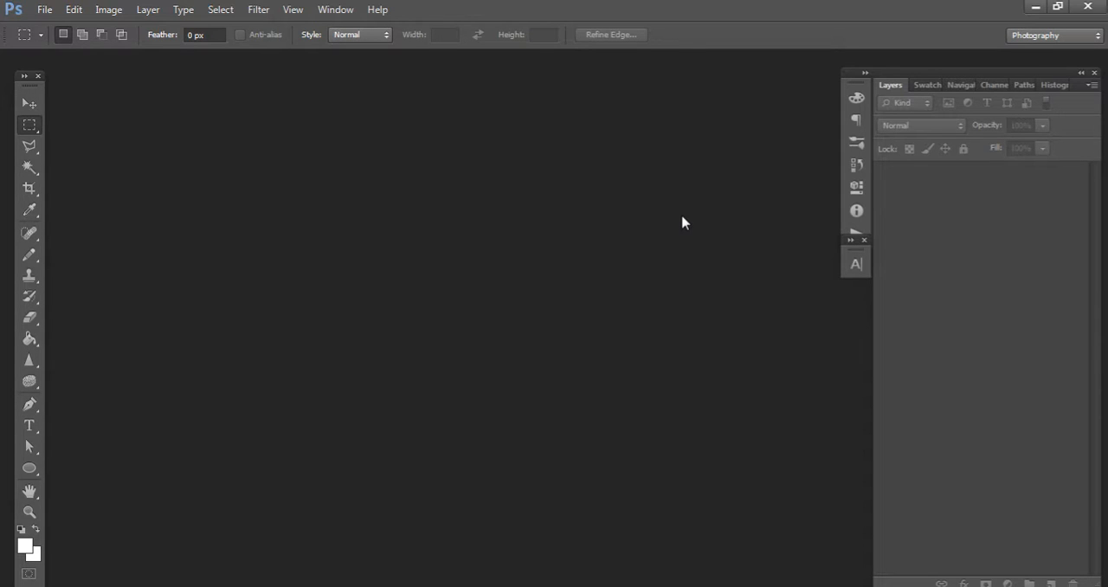
{"action": "left_click", "coordinate": [43, 12]}
{"action": "left_click", "coordinate": [53, 27]}
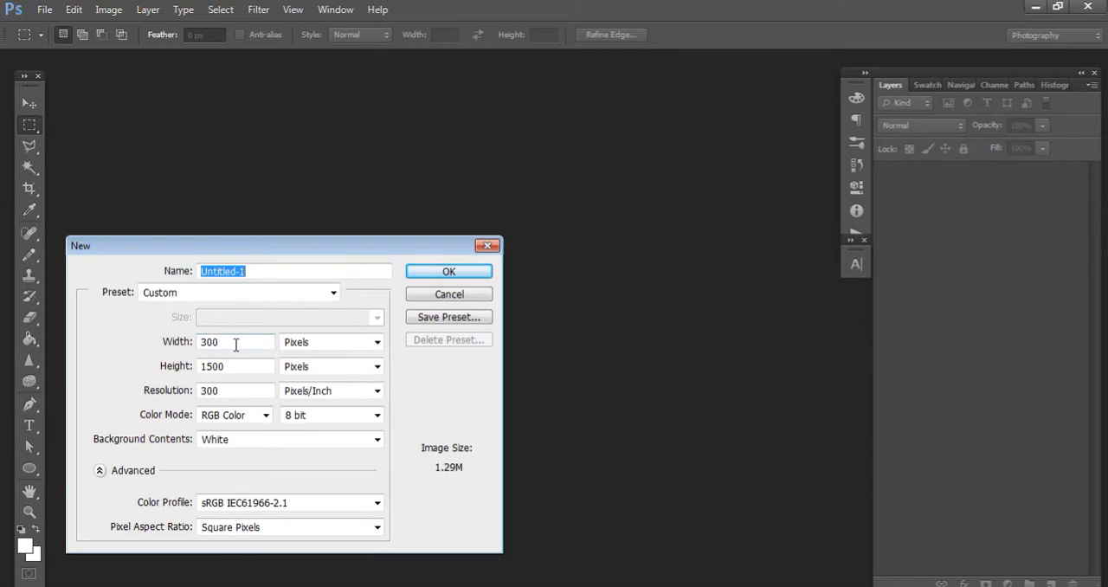
{"action": "left_click_drag", "start_coordinate": [235, 344], "coordinate": [108, 338]}
{"action": "type", "text": "400"}
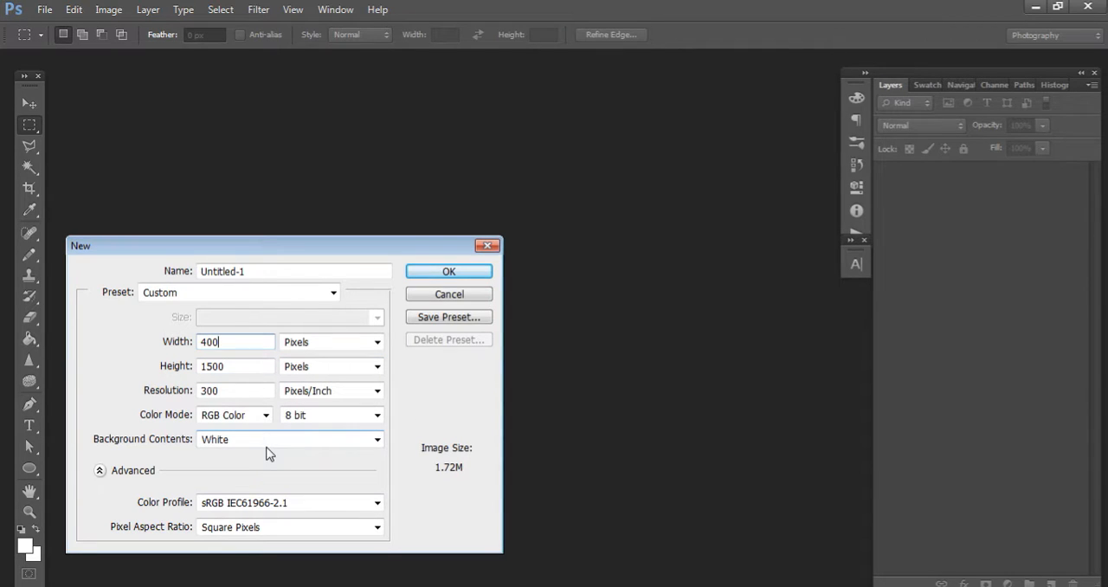
{"action": "left_click", "coordinate": [444, 275]}
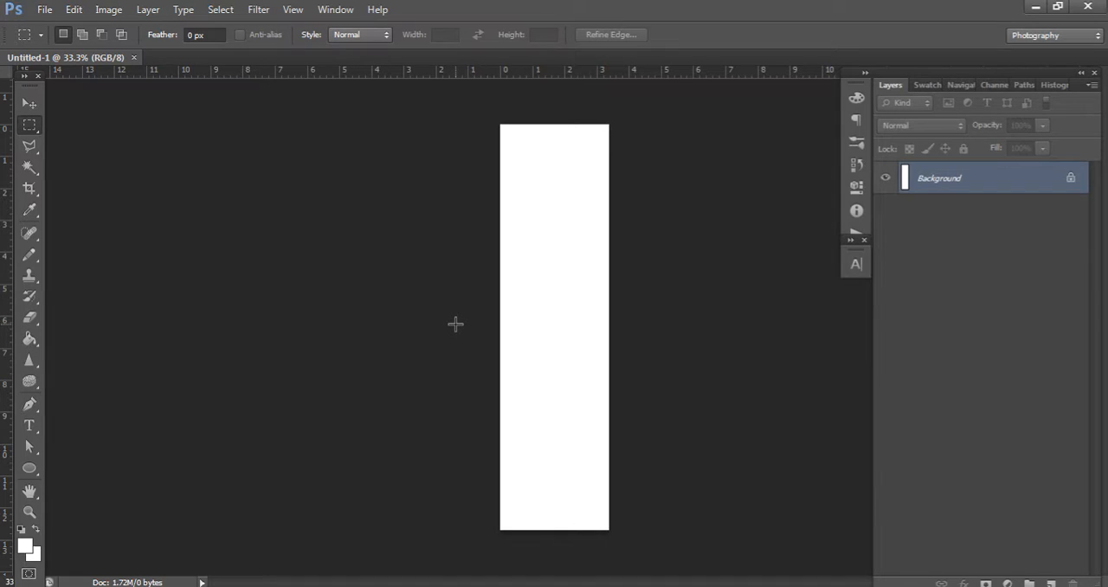
Step: Switch to the "How to make a pinnable graphic" folder and preview photos IMG_0745 and IMG_0755 at full size
{"action": "left_click", "coordinate": [222, 583]}
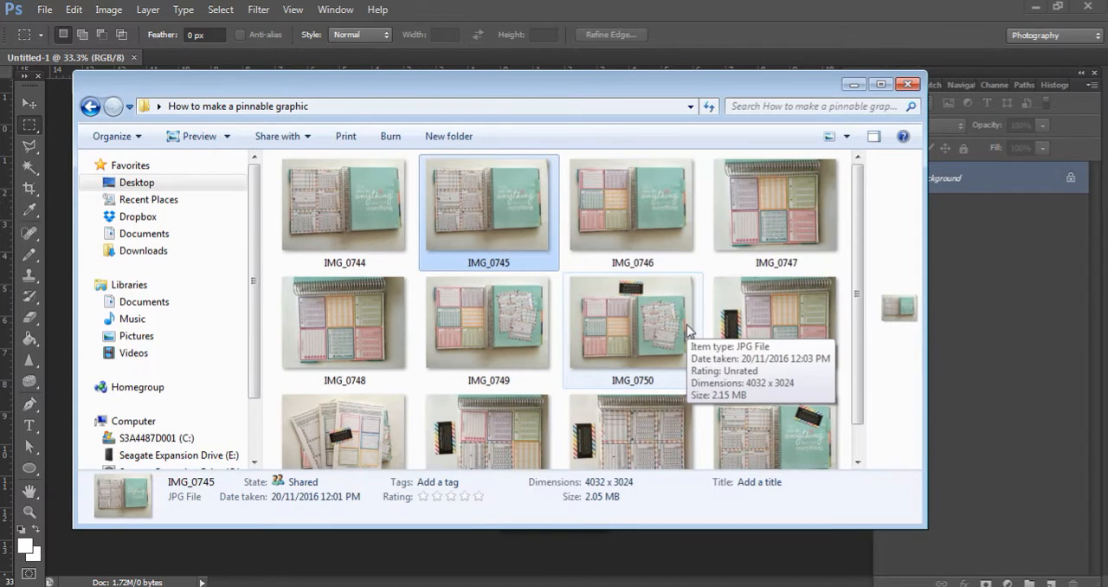
{"action": "double_click", "coordinate": [496, 247]}
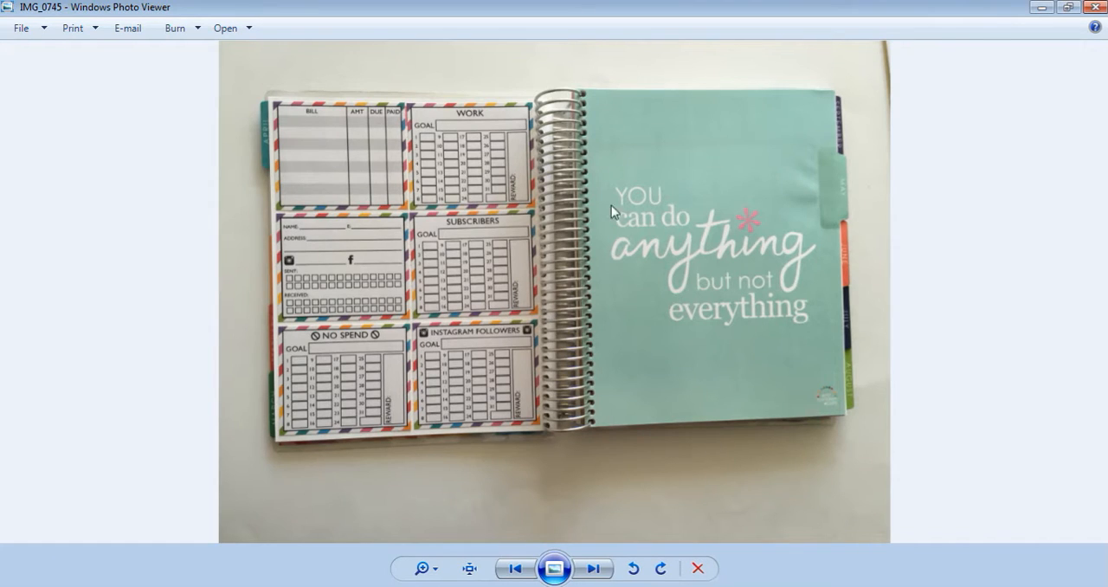
{"action": "left_click", "coordinate": [1096, 11]}
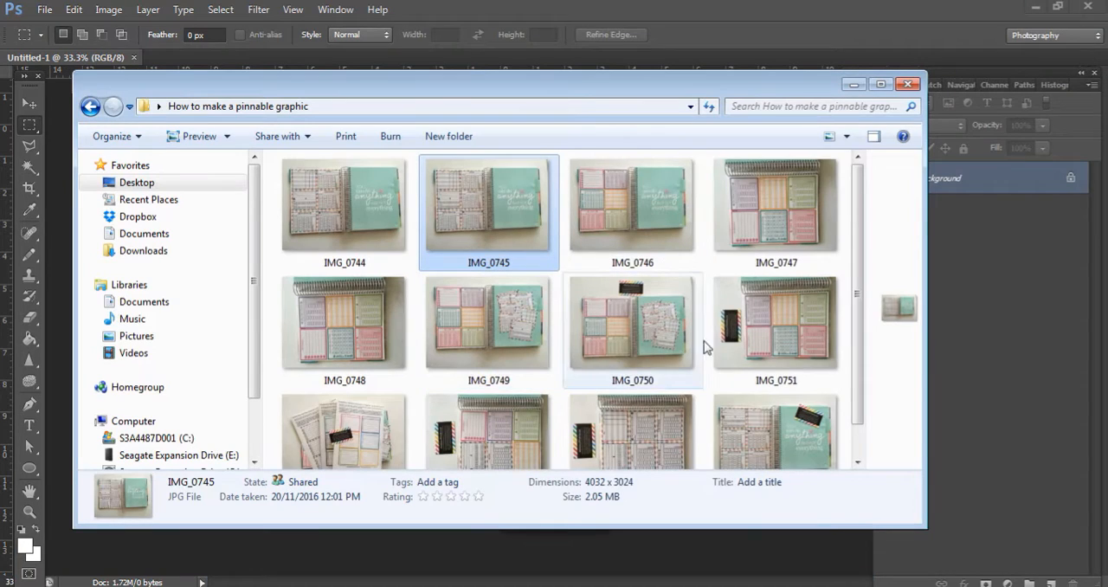
{"action": "scroll", "coordinate": [718, 346], "scroll_direction": "down", "scroll_amount": 1}
{"action": "scroll", "coordinate": [810, 341], "scroll_direction": "up", "scroll_amount": 1}
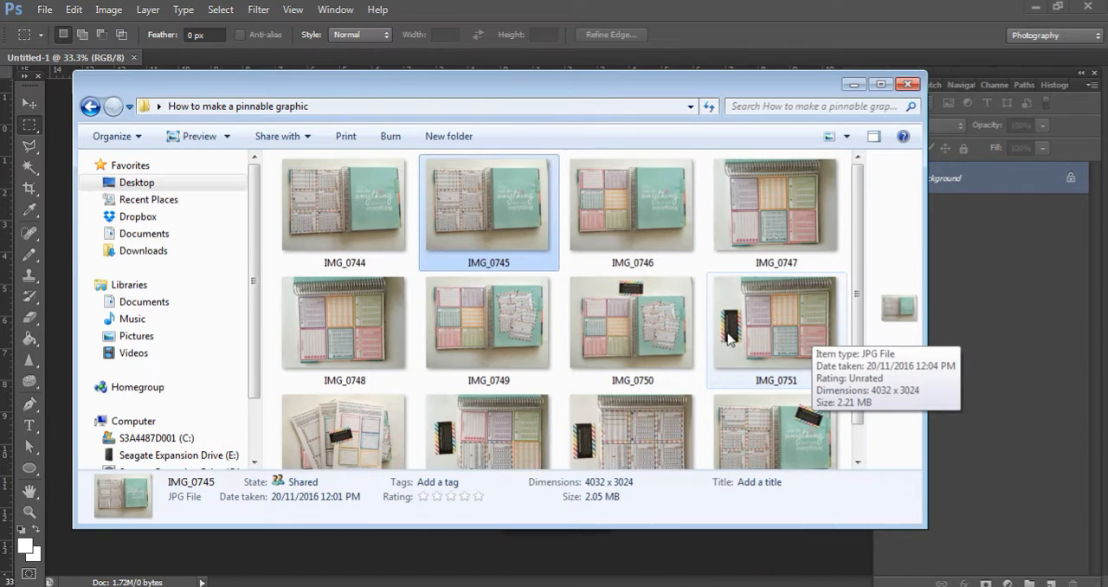
{"action": "scroll", "coordinate": [808, 344], "scroll_direction": "down", "scroll_amount": 1}
{"action": "left_click", "coordinate": [786, 385]}
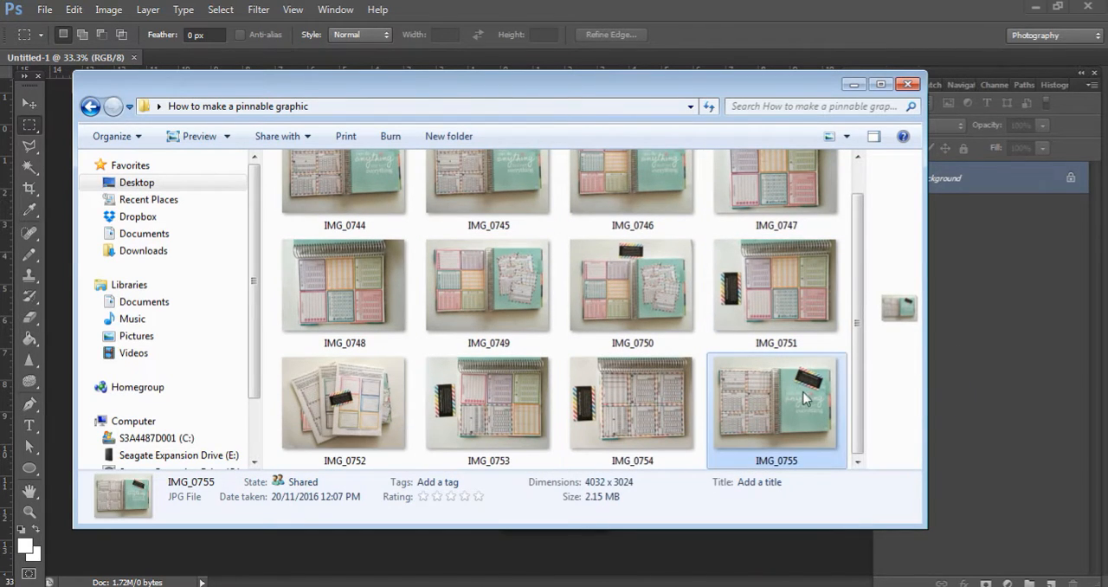
{"action": "double_click", "coordinate": [803, 399]}
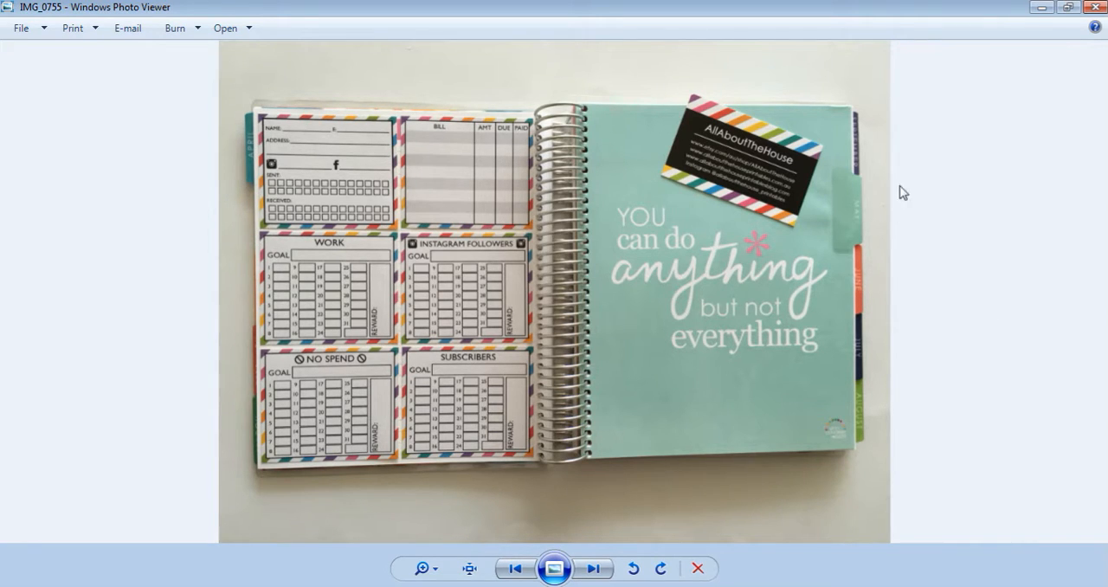
{"action": "scroll", "coordinate": [564, 270], "scroll_direction": "up", "scroll_amount": 3}
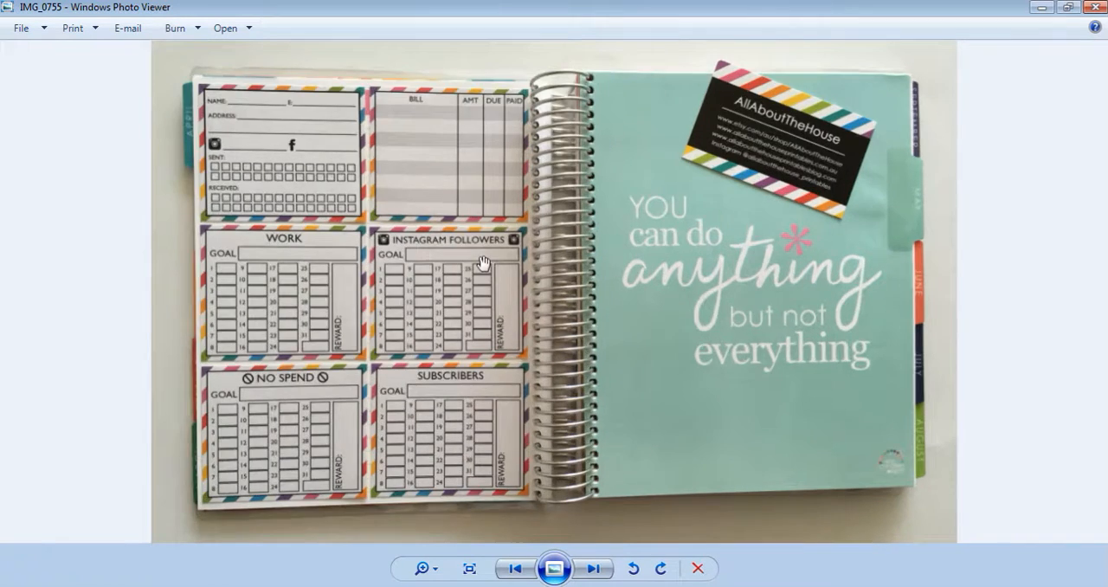
{"action": "scroll", "coordinate": [561, 305], "scroll_direction": "down", "scroll_amount": 3}
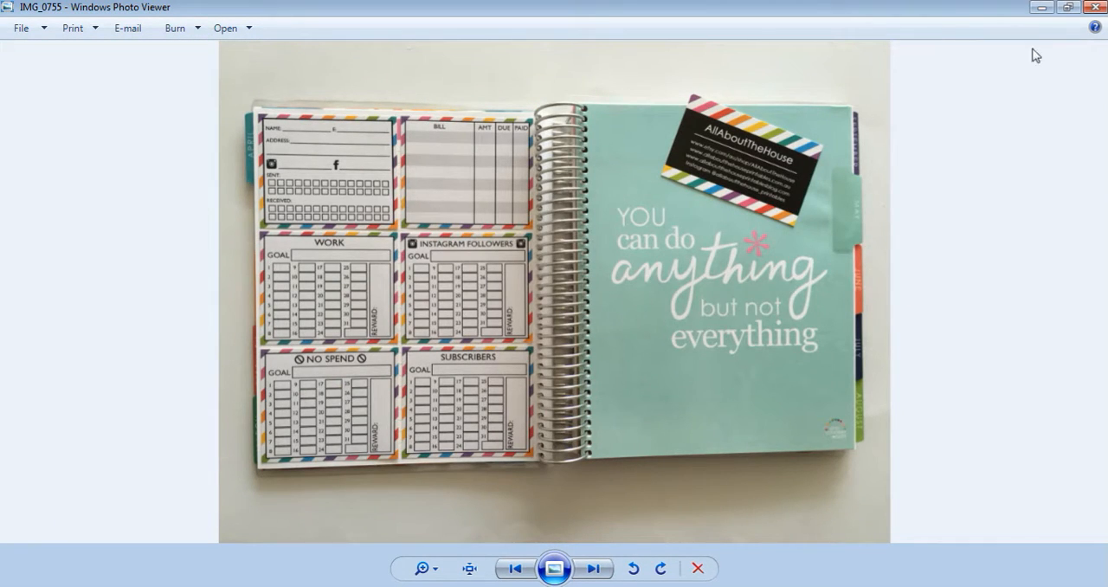
{"action": "left_click", "coordinate": [1094, 14]}
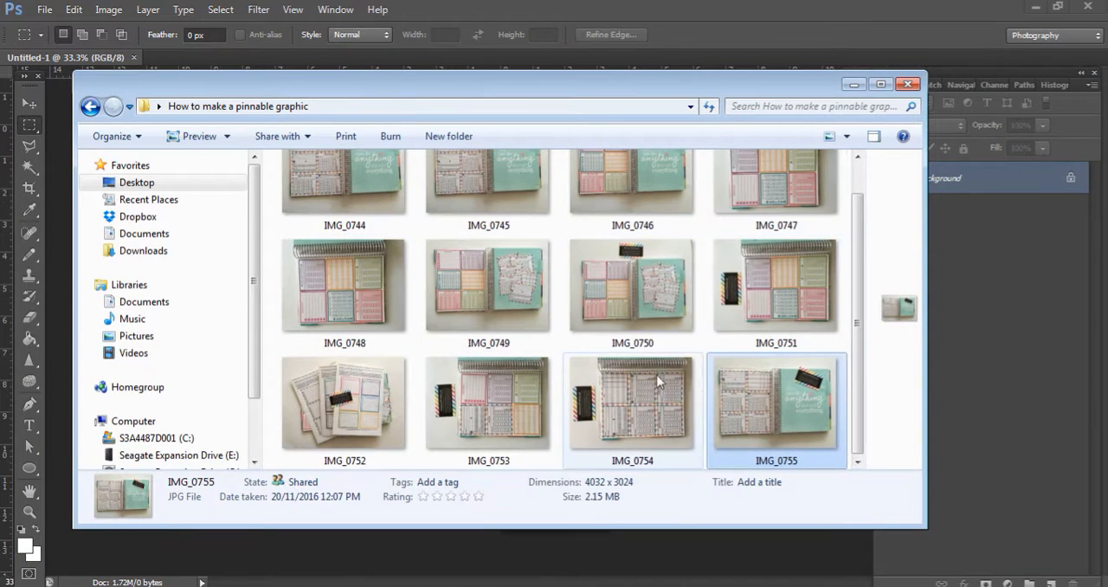
Step: Place IMG_0755 from the folder into the Photoshop document at its default size and position
{"action": "scroll", "coordinate": [703, 370], "scroll_direction": "down", "scroll_amount": 1}
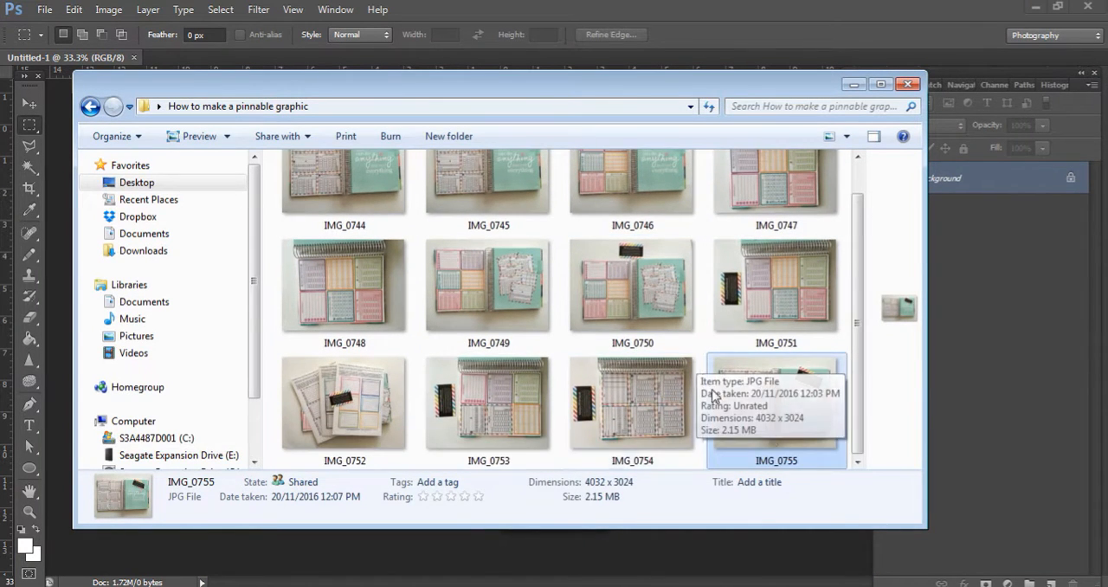
{"action": "left_click_drag", "start_coordinate": [791, 407], "coordinate": [738, 556]}
{"action": "key", "text": "space"}
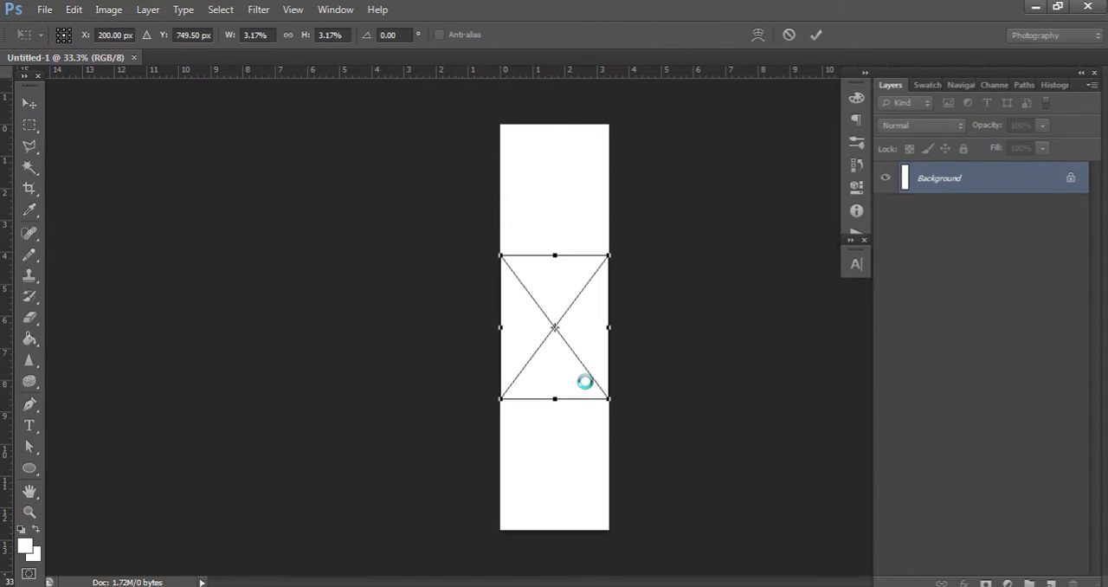
{"action": "key", "text": "Return"}
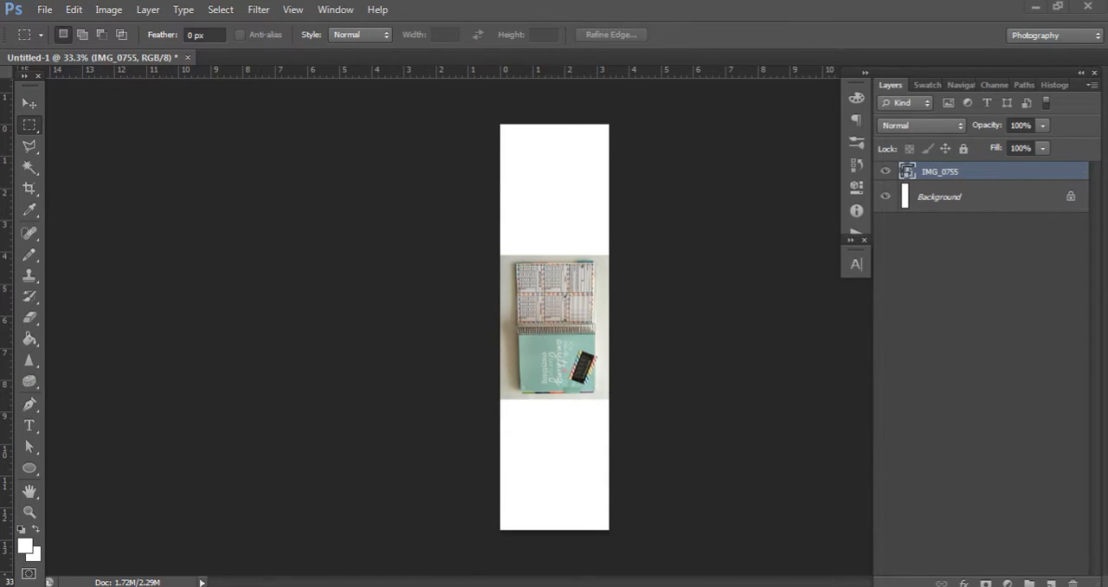
Step: Place IMG_0752 from the photo folder into the Photoshop document as a layer above IMG_0755
{"action": "key", "text": "alt+Tab"}
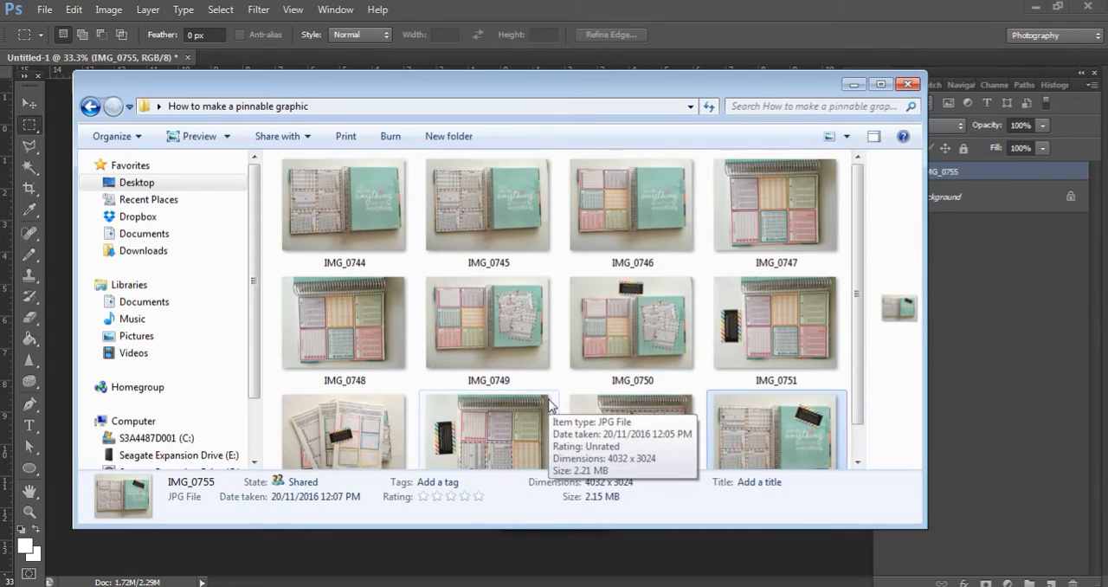
{"action": "left_click", "coordinate": [298, 410]}
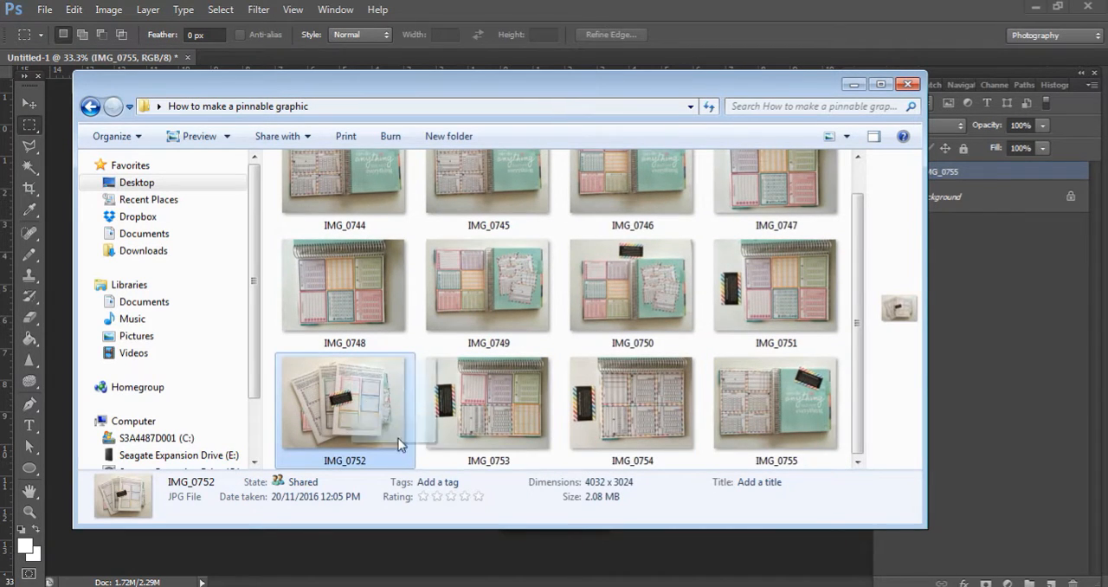
{"action": "left_click", "coordinate": [571, 565]}
{"action": "key", "text": "space"}
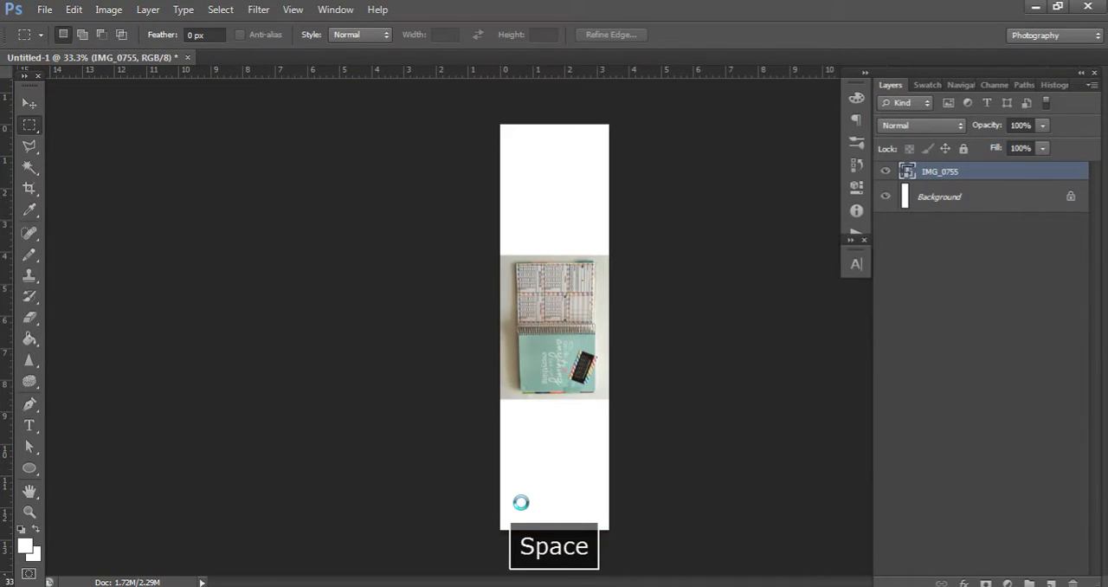
{"action": "key", "text": "Return"}
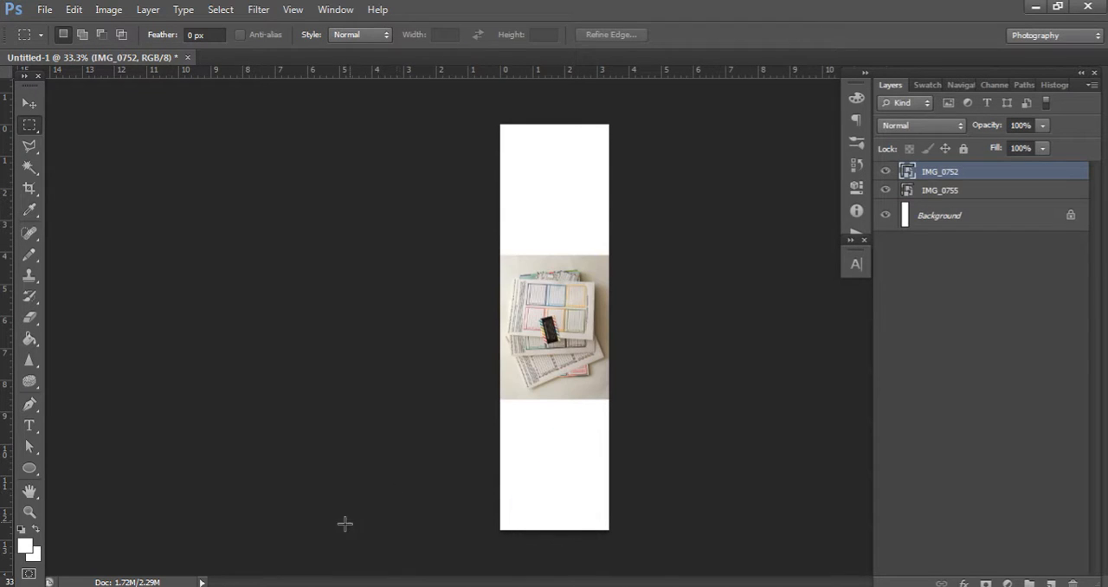
Step: Place IMG_0749 from the photo folder into the Photoshop document as a layer above IMG_0752
{"action": "left_click", "coordinate": [149, 583]}
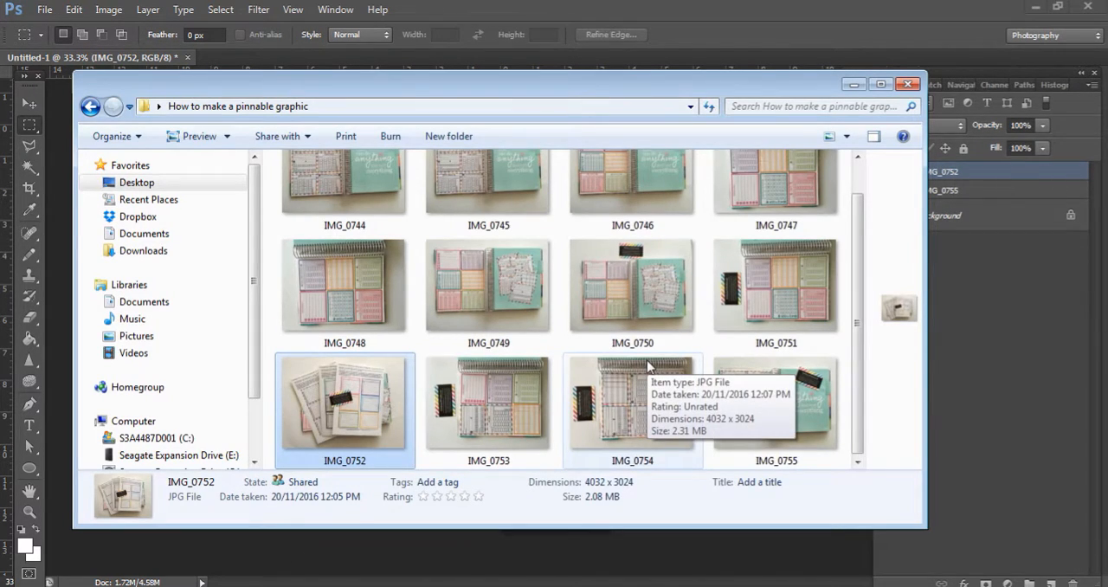
{"action": "scroll", "coordinate": [648, 367], "scroll_direction": "up", "scroll_amount": 1}
{"action": "left_click", "coordinate": [510, 319]}
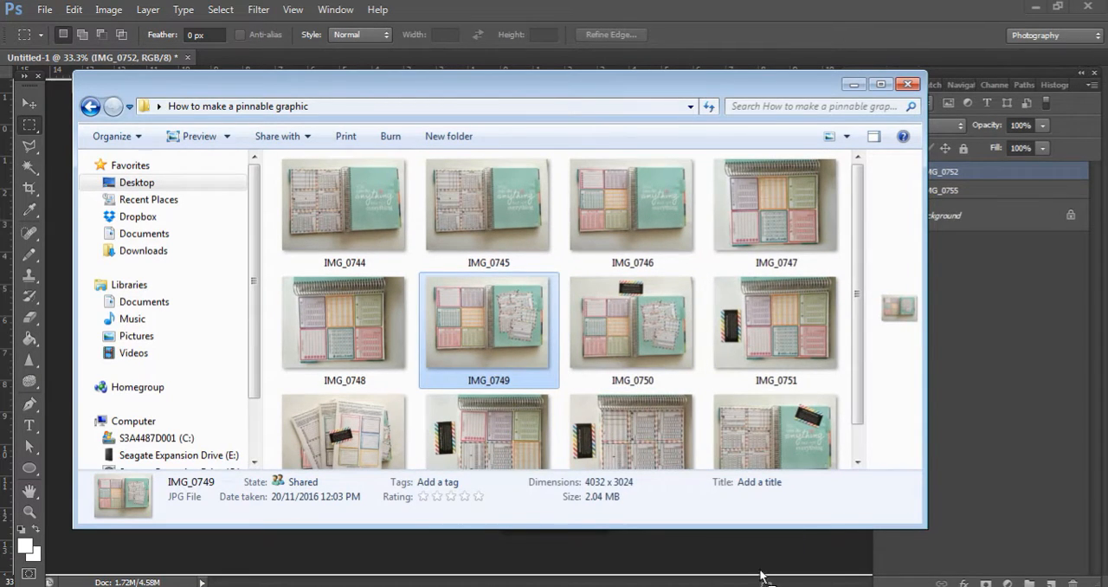
{"action": "left_click", "coordinate": [724, 557]}
{"action": "key", "text": "space"}
{"action": "key", "text": "Return"}
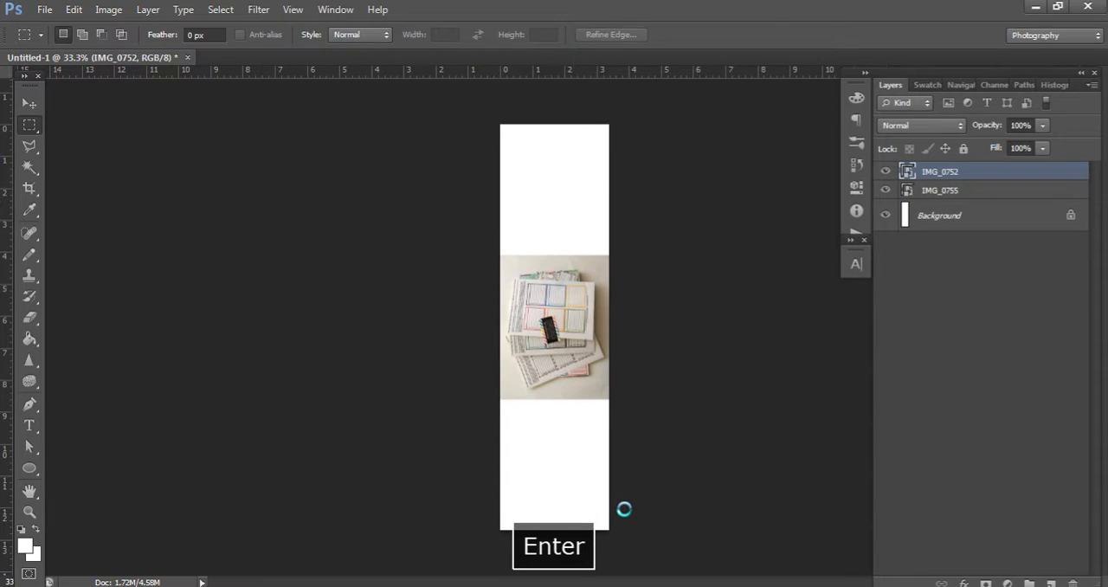
{"action": "key", "text": "Return"}
Step: Look through the photo folder for another suitable picture, considering IMG_0747 and IMG_0754, and return to Photoshop
{"action": "left_click", "coordinate": [597, 585]}
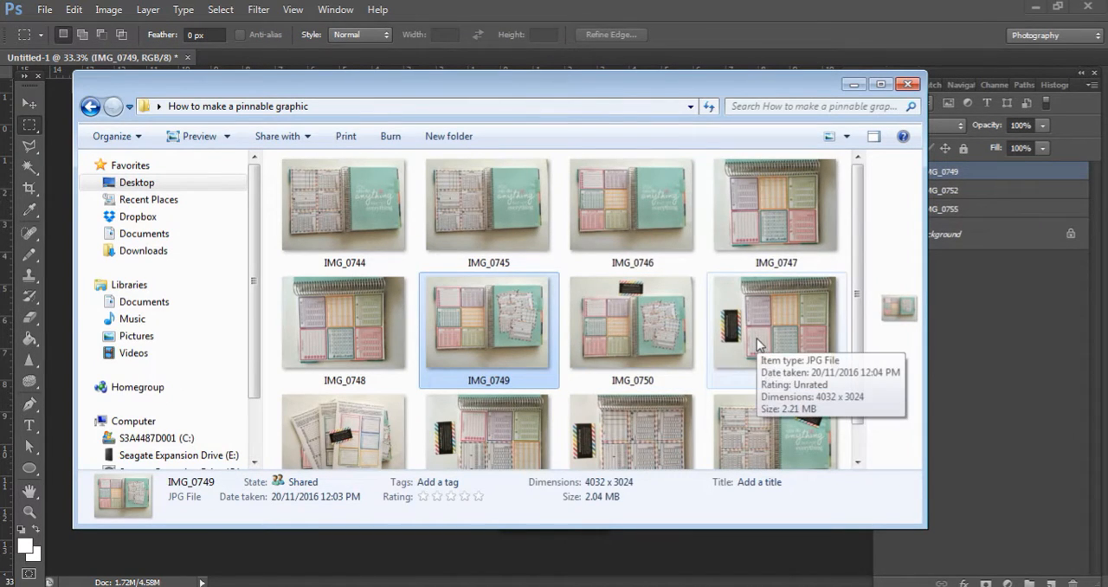
{"action": "scroll", "coordinate": [756, 342], "scroll_direction": "down", "scroll_amount": 1}
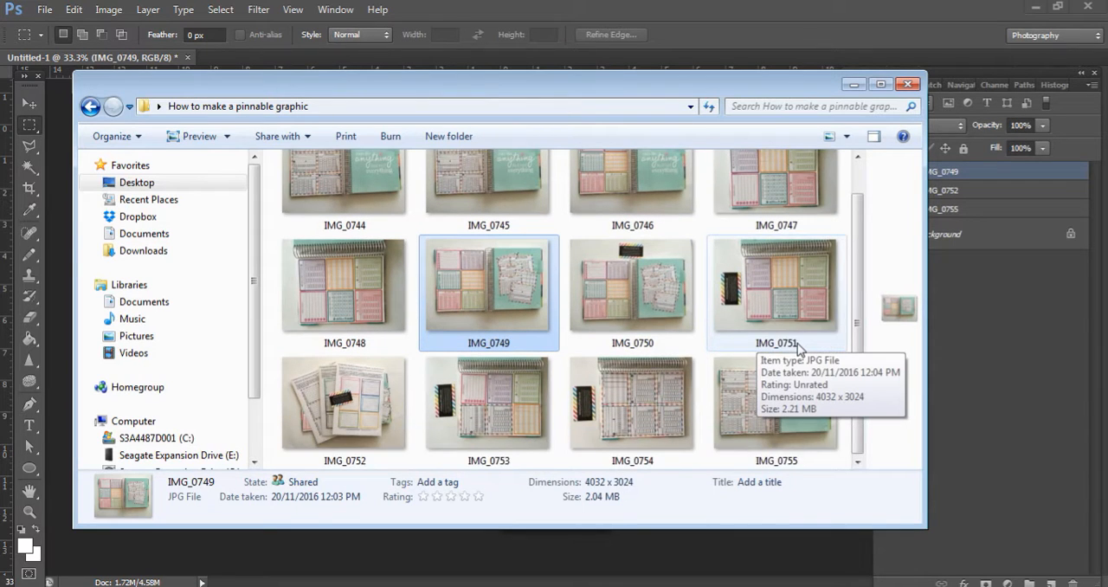
{"action": "scroll", "coordinate": [805, 338], "scroll_direction": "up", "scroll_amount": 1}
{"action": "left_click", "coordinate": [808, 213]}
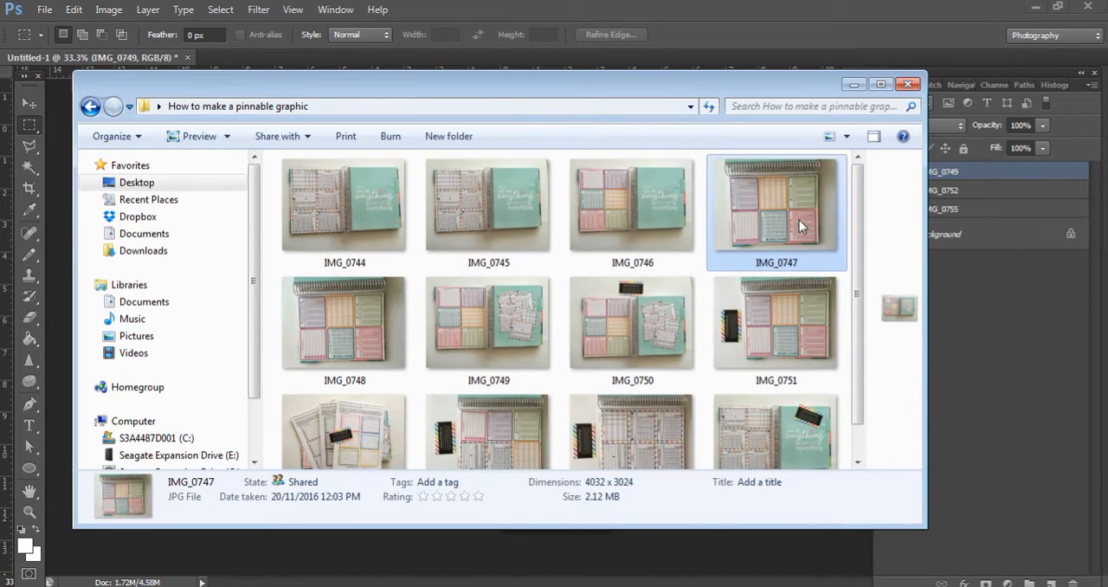
{"action": "scroll", "coordinate": [676, 414], "scroll_direction": "down", "scroll_amount": 1}
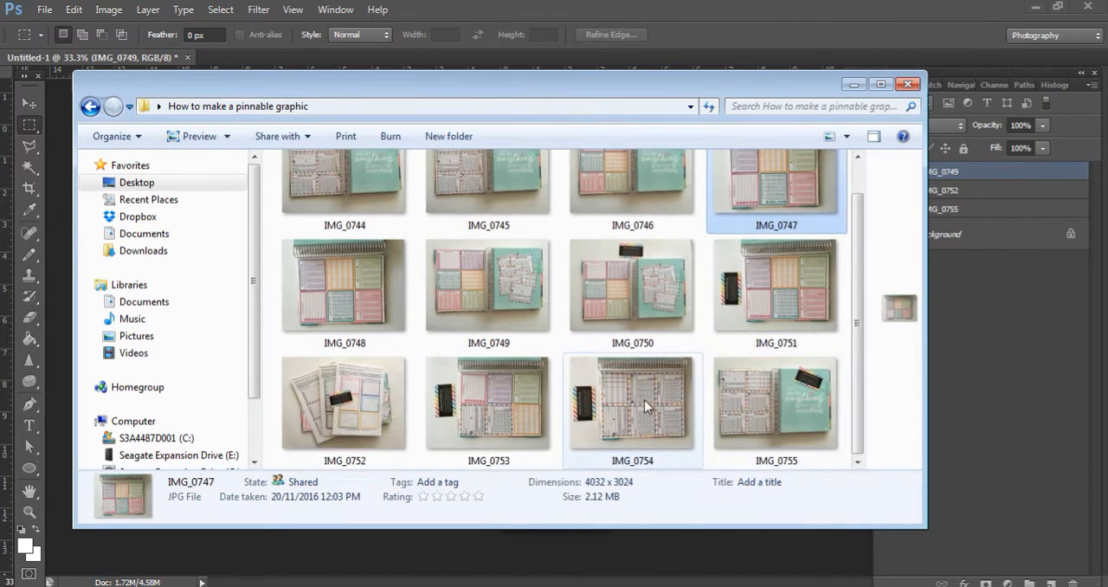
{"action": "left_click", "coordinate": [644, 407]}
{"action": "scroll", "coordinate": [693, 450], "scroll_direction": "up", "scroll_amount": 1}
{"action": "left_click", "coordinate": [758, 565]}
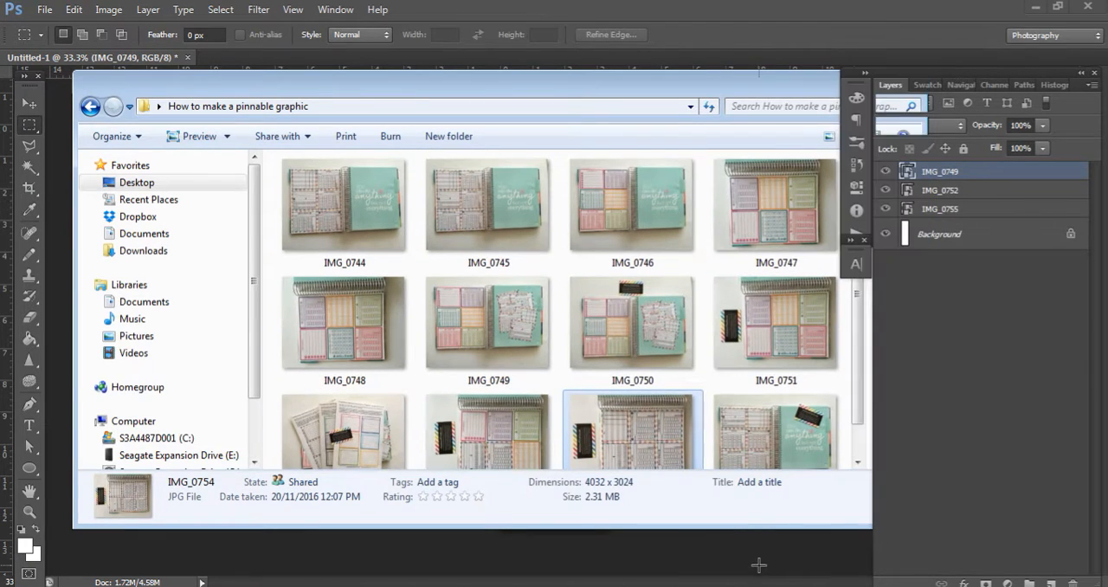
{"action": "key", "text": "space"}
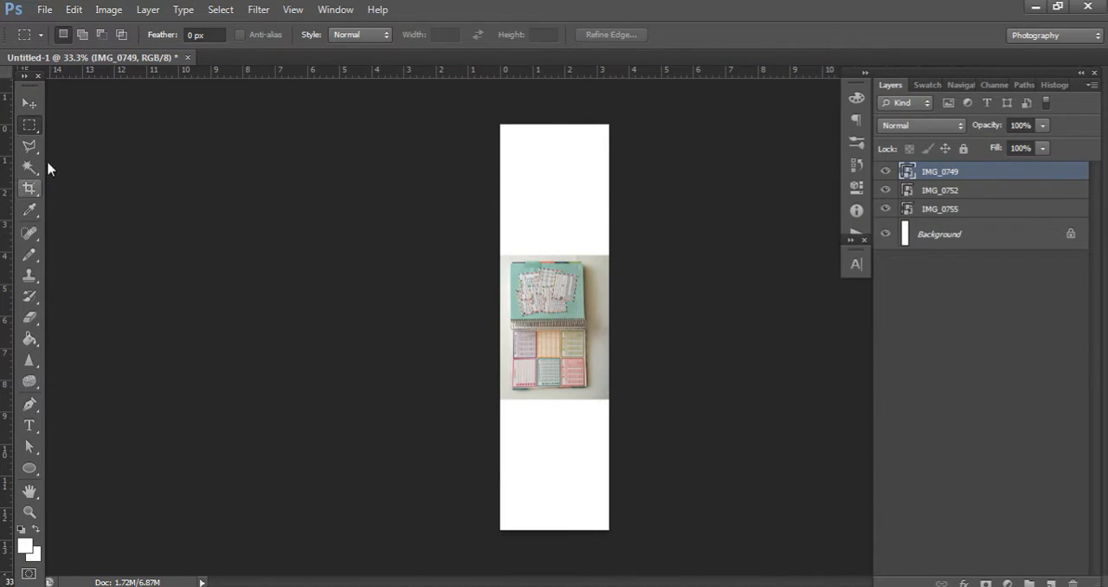
Step: Select the IMG_0749, IMG_0752 and IMG_0755 layers together and rotate them 90° with Free Transform
{"action": "left_click", "coordinate": [28, 103]}
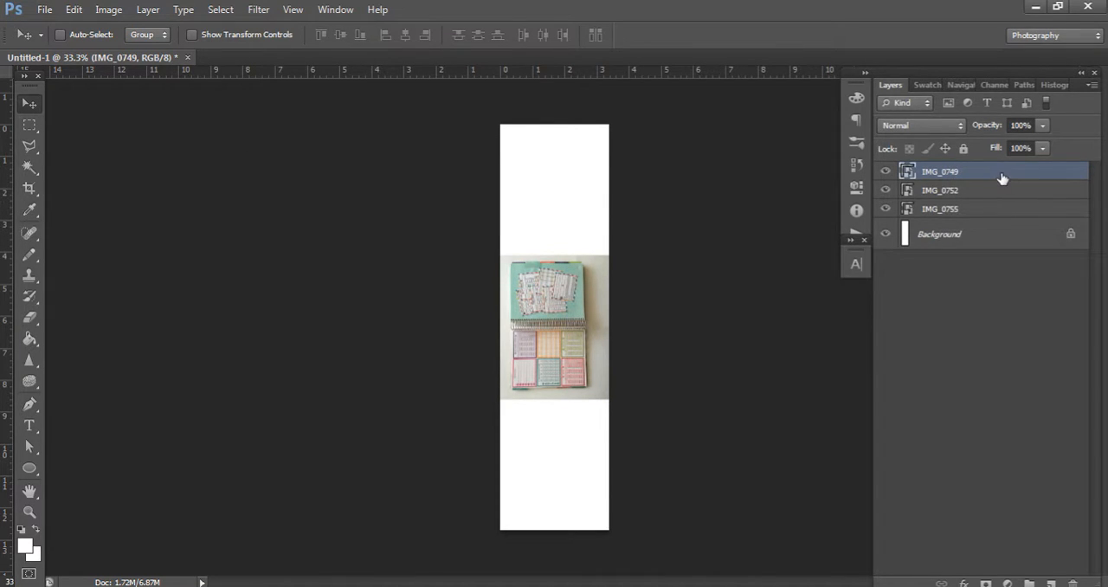
{"action": "left_click", "coordinate": [941, 213], "text": "shift"}
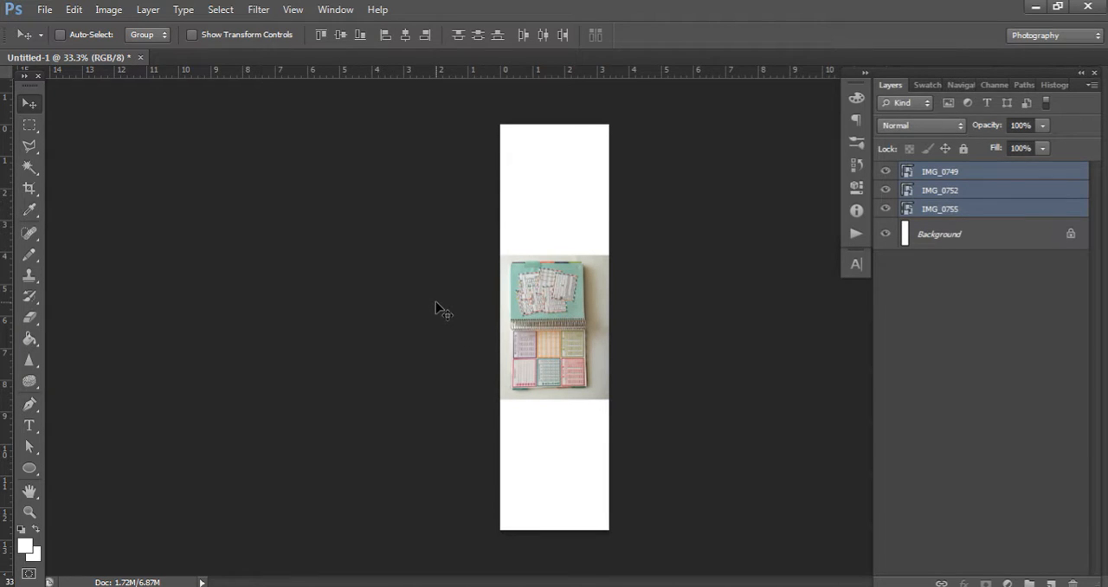
{"action": "key", "text": "ctrl+t"}
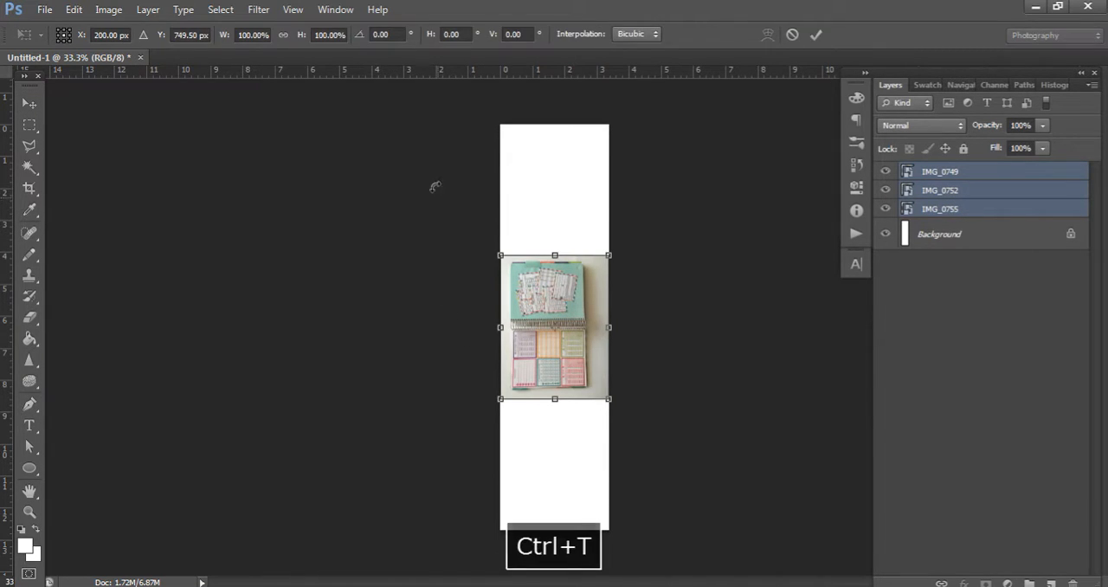
{"action": "left_click", "coordinate": [396, 36]}
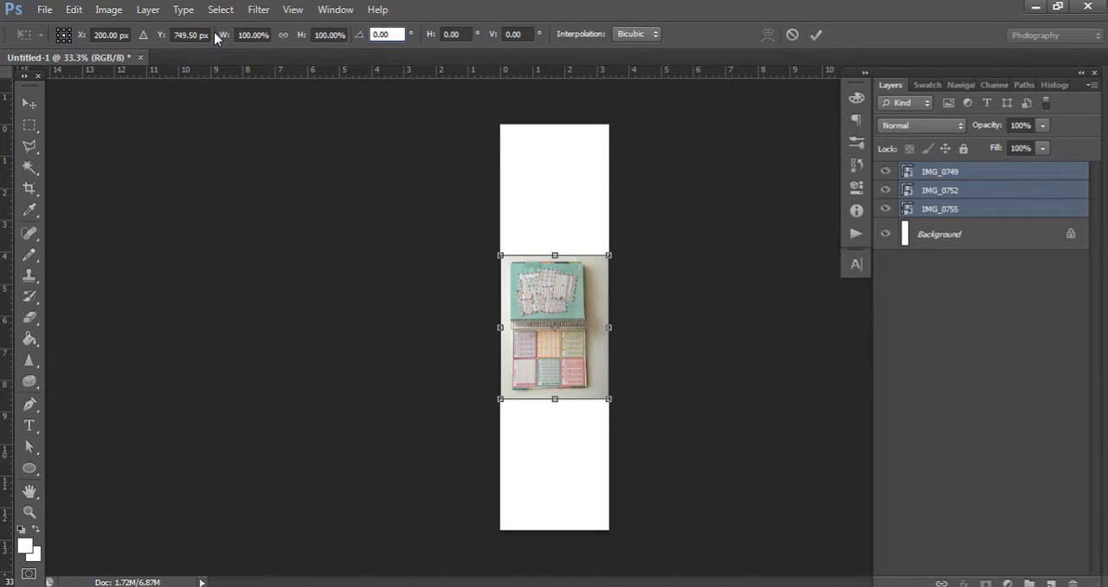
{"action": "type", "text": "9"}
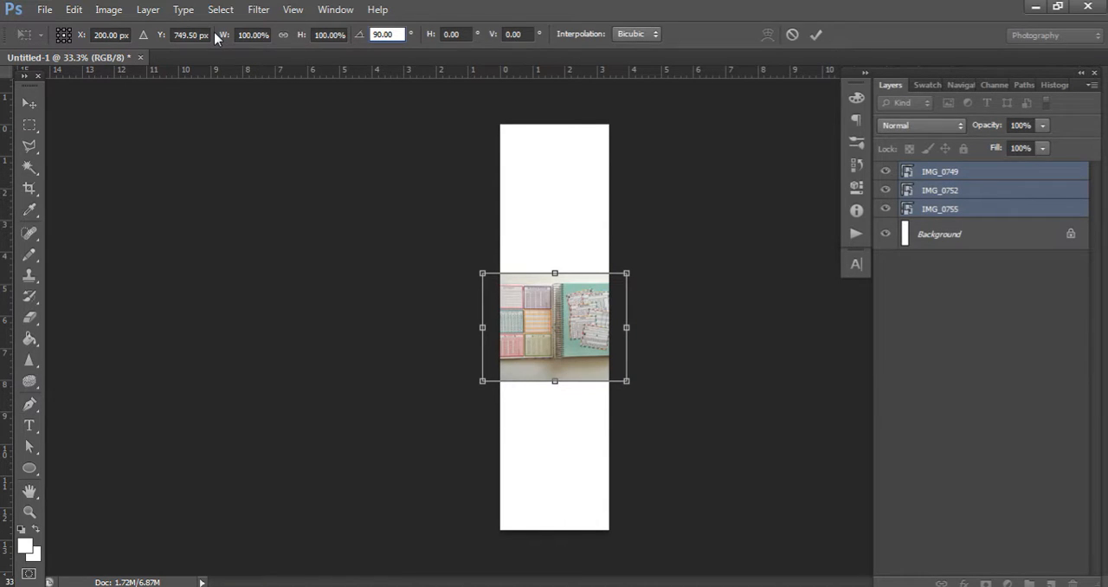
{"action": "key", "text": "Return"}
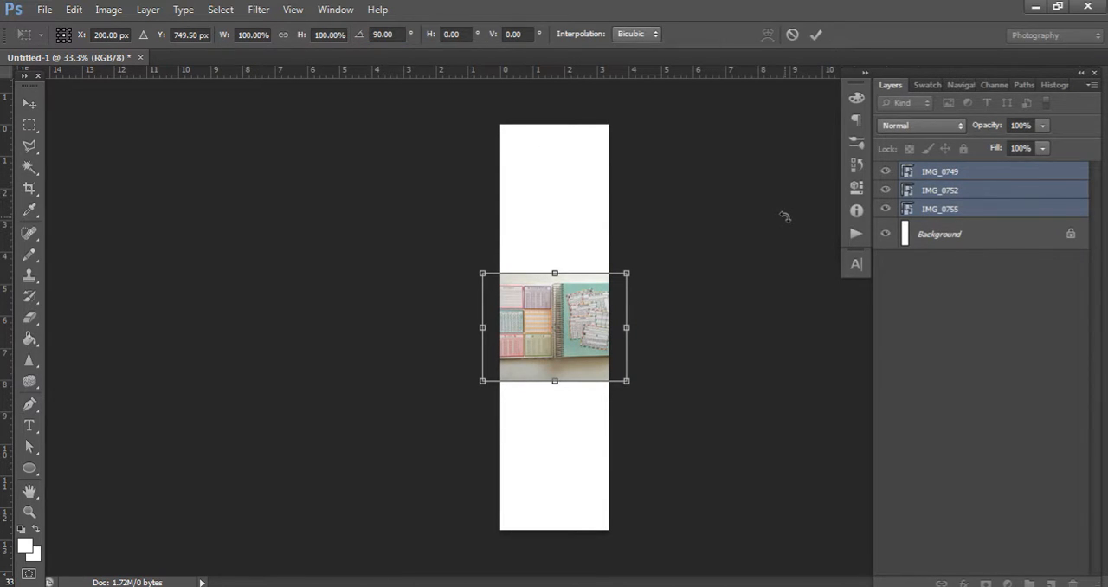
Step: Apply the rotation and set the canvas width to 500 pixels, using pixels as the canvas size unit
{"action": "key", "text": "Return"}
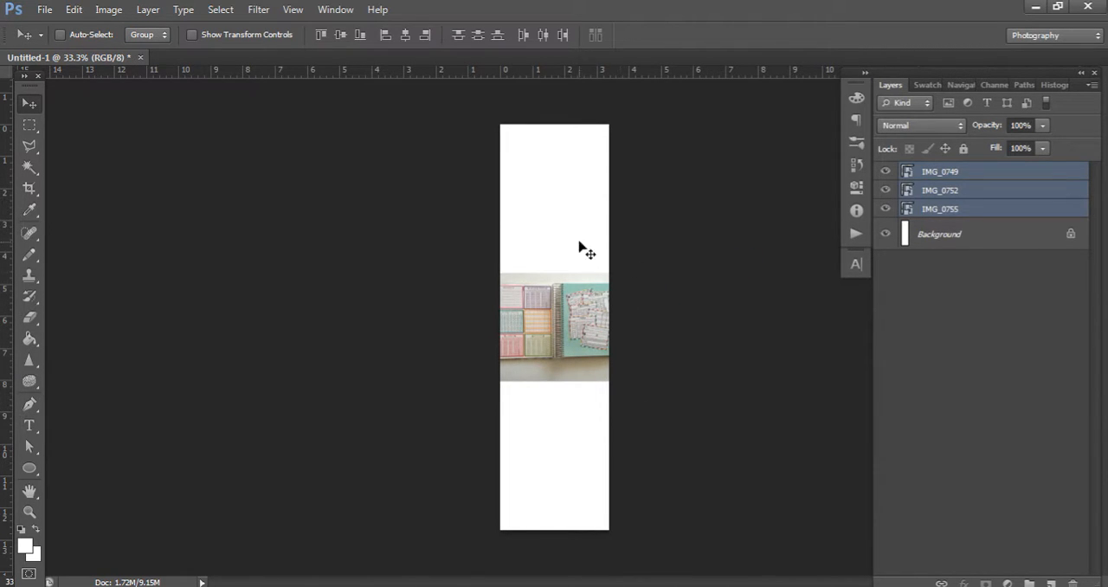
{"action": "left_click", "coordinate": [113, 13]}
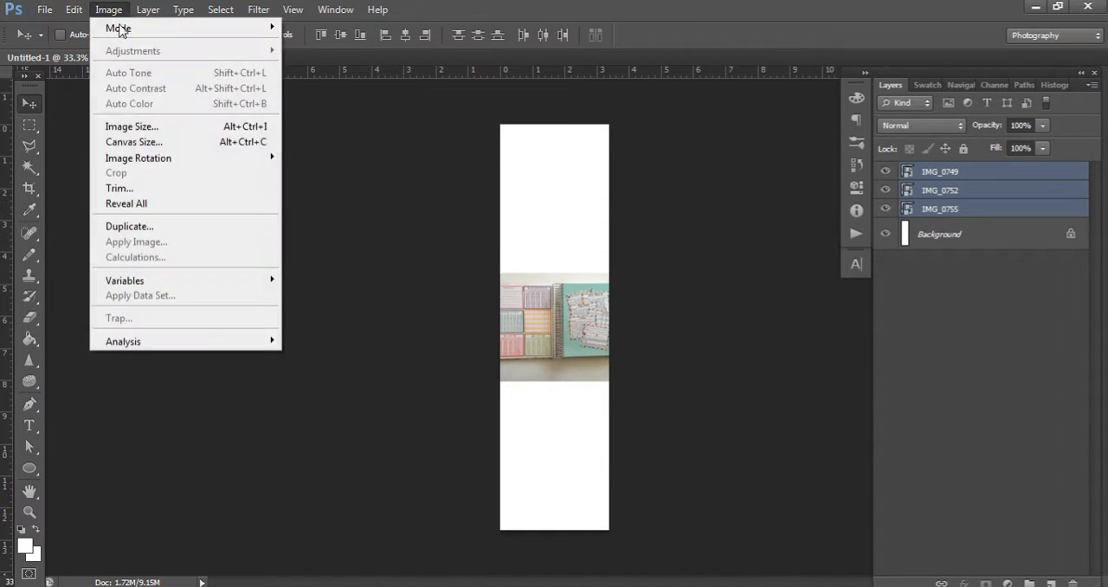
{"action": "left_click", "coordinate": [144, 142]}
{"action": "left_click", "coordinate": [301, 300]}
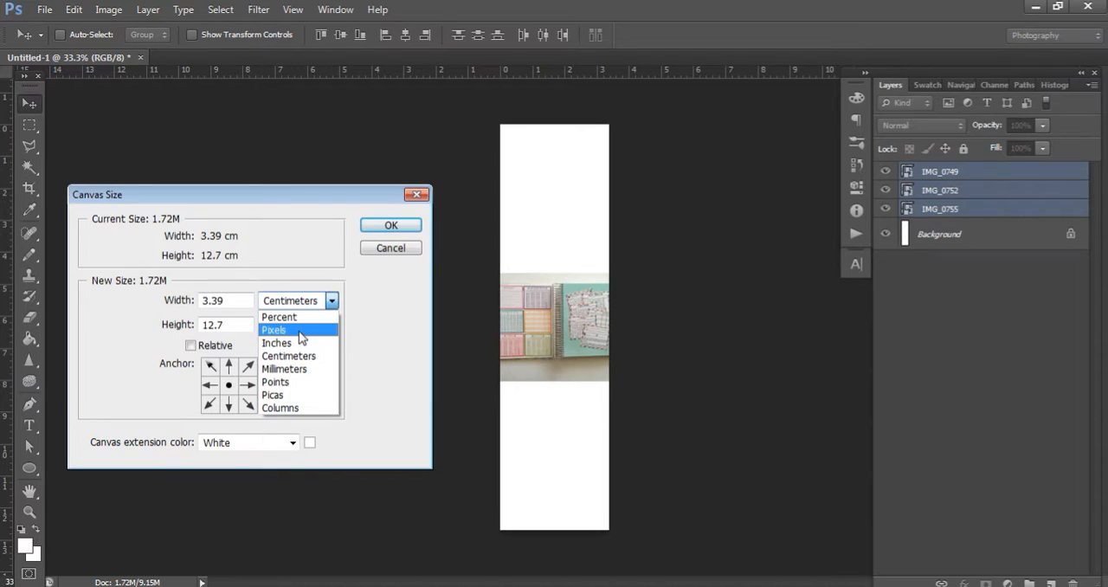
{"action": "left_click", "coordinate": [303, 332]}
{"action": "type", "text": "500"}
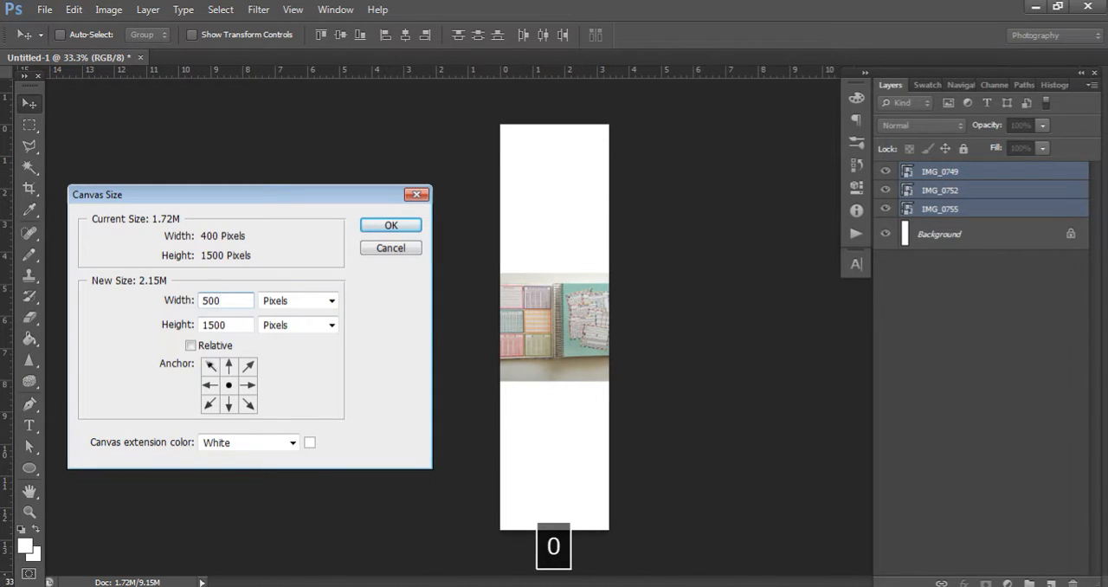
{"action": "left_click", "coordinate": [378, 226]}
Step: Scale the three selected photo layers down together to about 97.75% with Free Transform to roughly fit the canvas width
{"action": "key", "text": "ctrl+equal"}
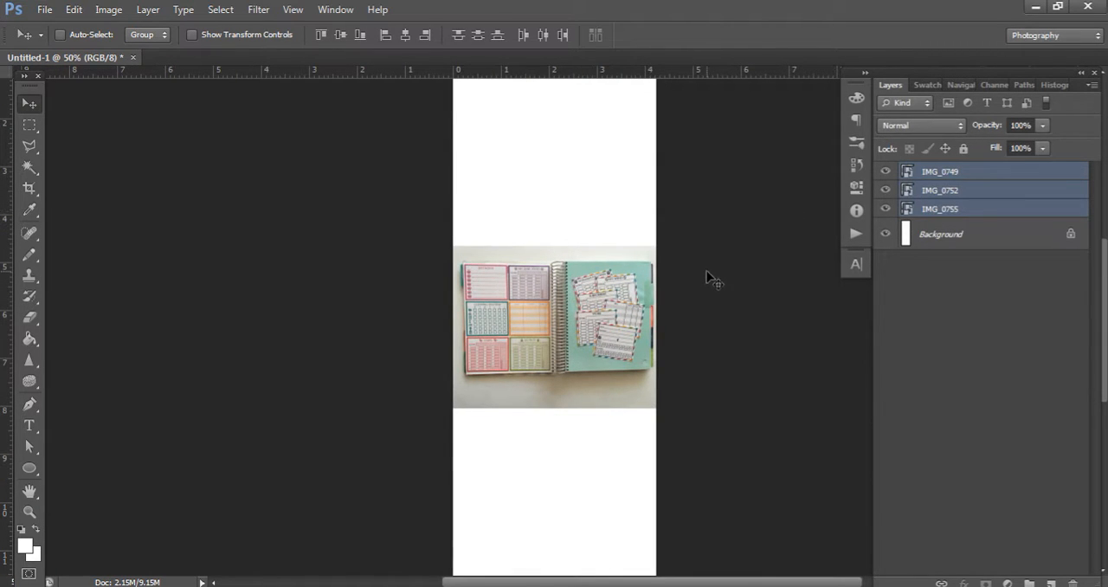
{"action": "key", "text": "ctrl+t"}
{"action": "key", "text": "ctrl+equal"}
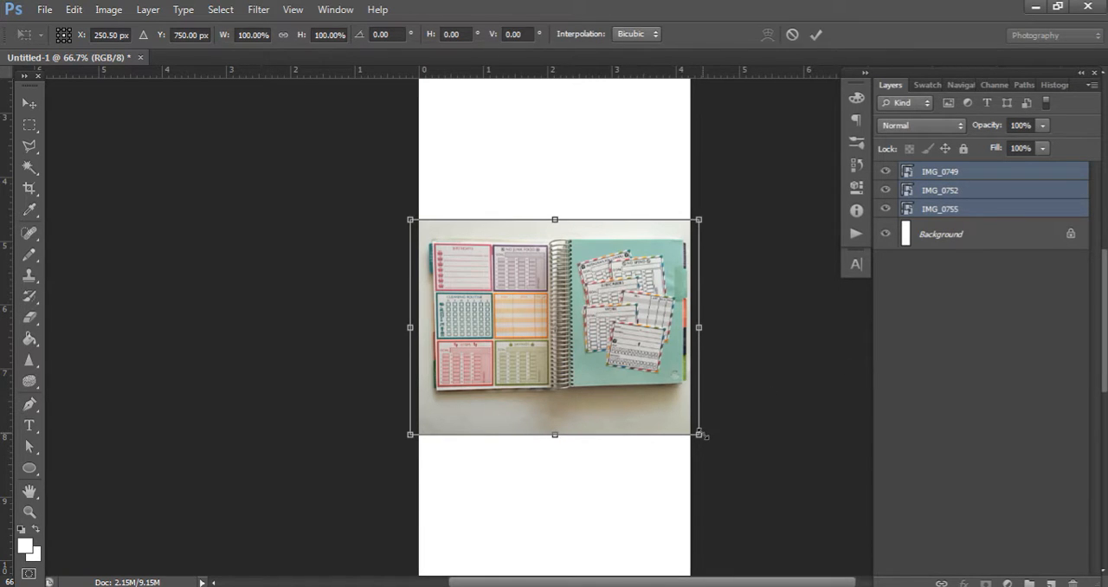
{"action": "left_click_drag", "start_coordinate": [702, 436], "coordinate": [697, 434]}
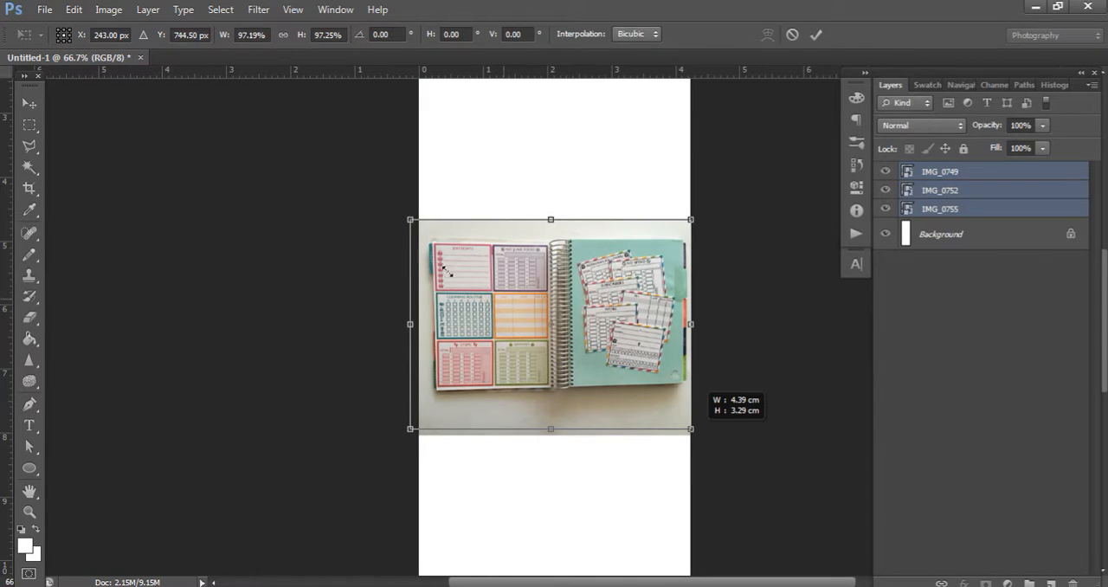
{"action": "left_click_drag", "start_coordinate": [412, 219], "coordinate": [436, 246]}
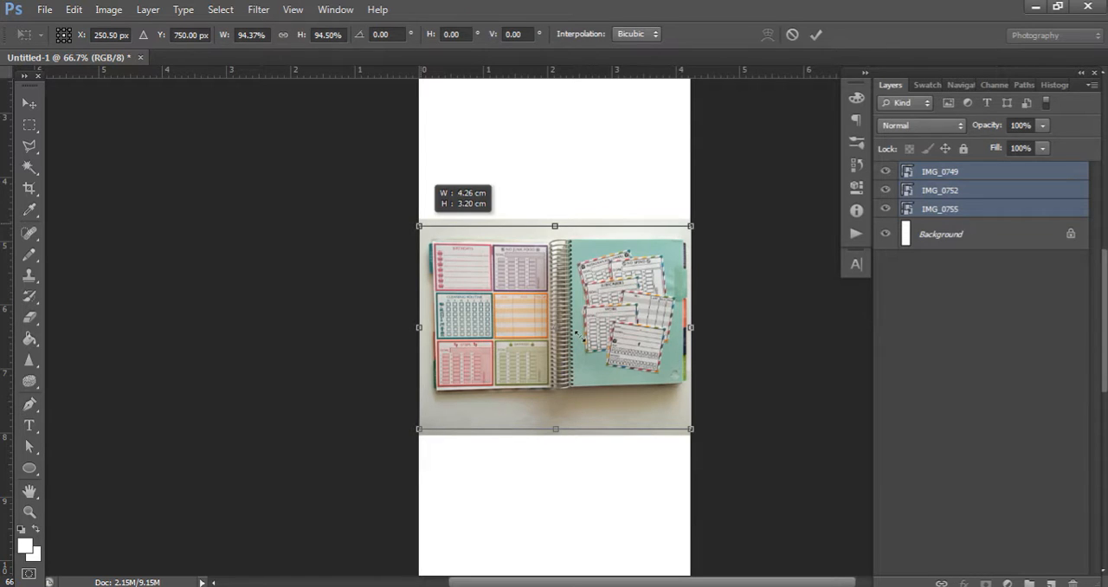
{"action": "left_click_drag", "start_coordinate": [580, 336], "coordinate": [594, 296]}
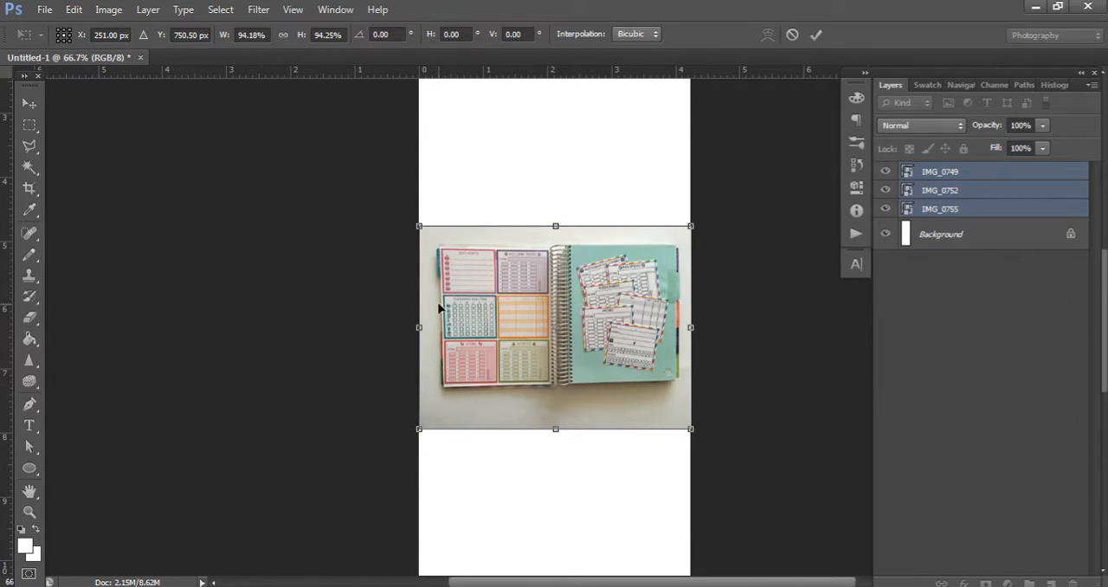
{"action": "left_click_drag", "start_coordinate": [420, 429], "coordinate": [408, 436]}
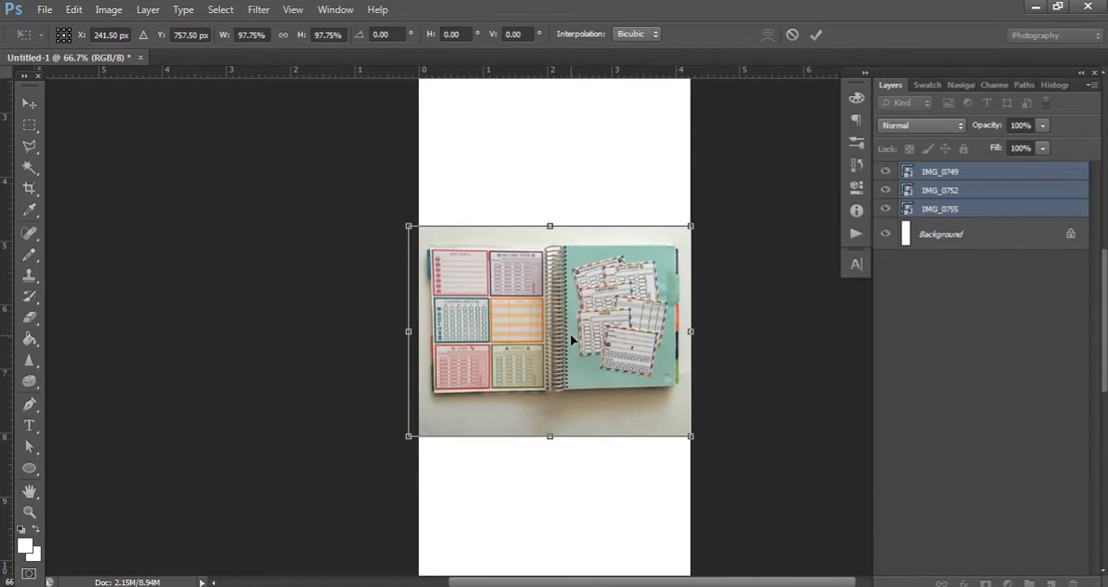
{"action": "key", "text": "Return"}
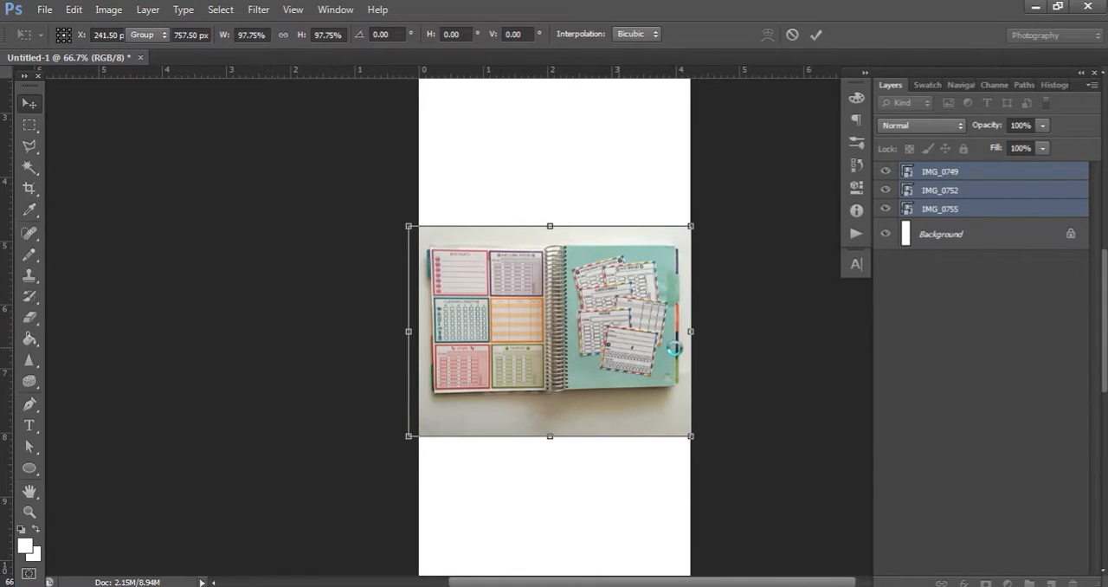
Step: Select only the IMG_0755 layer and move its photo into the white area above the middle photo
{"action": "scroll", "coordinate": [708, 346], "scroll_direction": "up", "scroll_amount": 1}
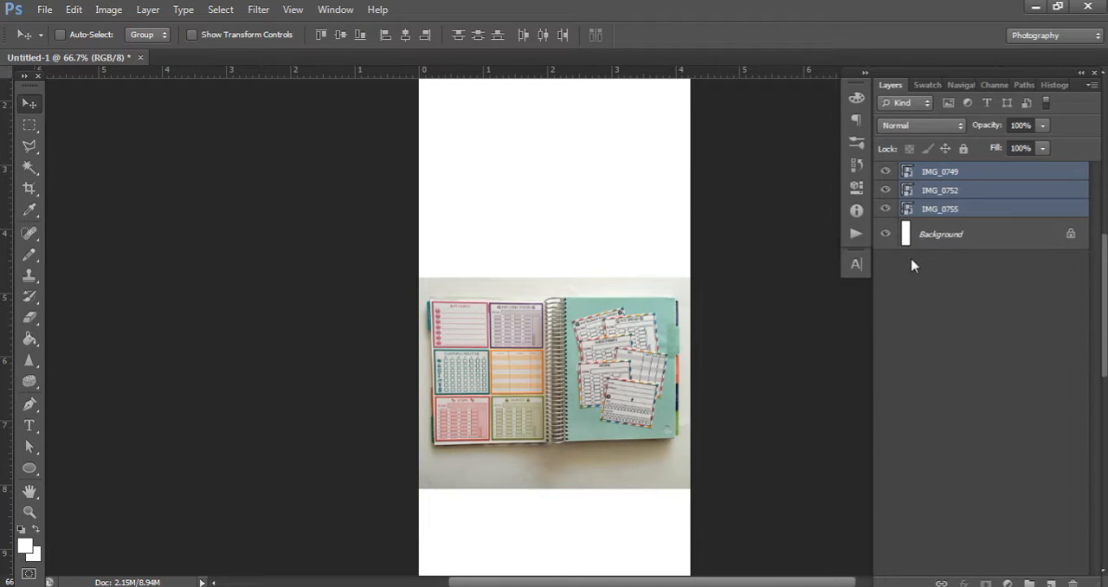
{"action": "key", "text": "ctrl+minus"}
{"action": "key", "text": "ctrl+minus"}
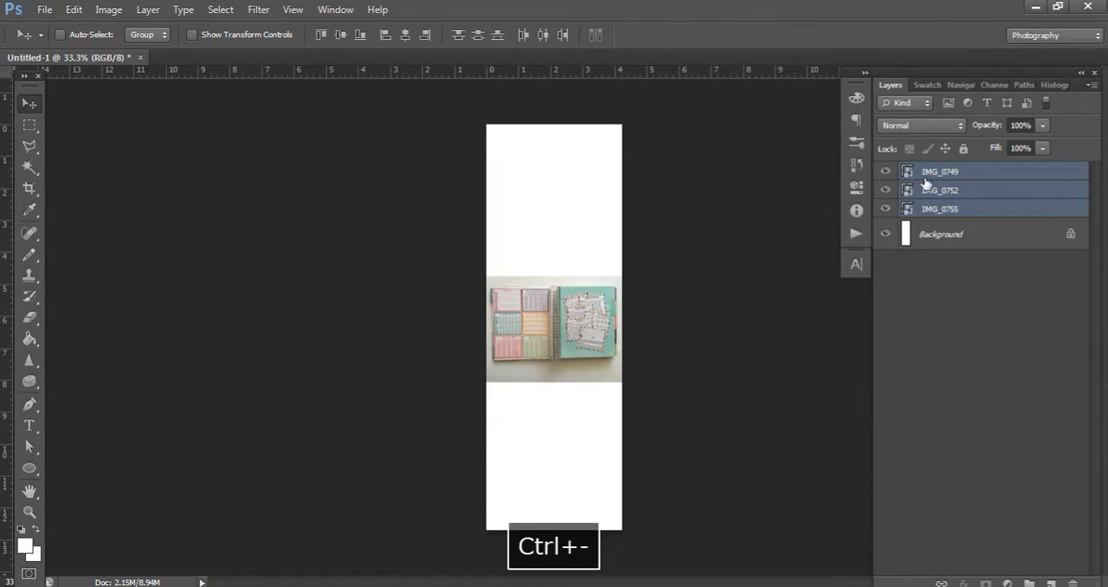
{"action": "left_click", "coordinate": [935, 206]}
{"action": "left_click_drag", "start_coordinate": [575, 331], "coordinate": [603, 180]}
{"action": "left_click_drag", "start_coordinate": [579, 378], "coordinate": [562, 563]}
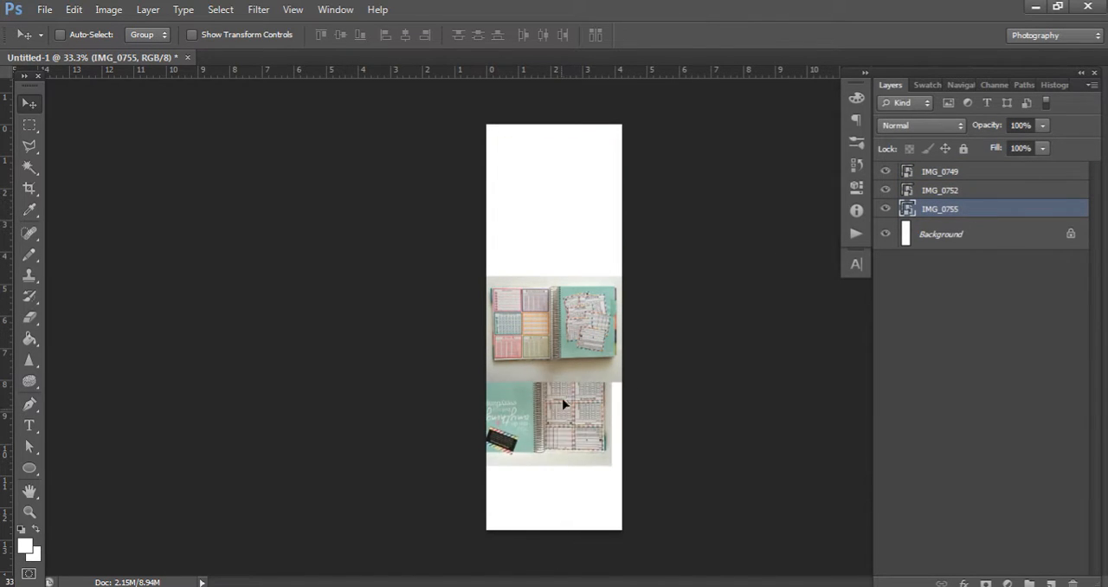
{"action": "left_click_drag", "start_coordinate": [568, 412], "coordinate": [578, 190]}
Step: Turn the IMG_0755 photo upright with Free Transform by setting its rotation to -90°
{"action": "key", "text": "ctrl+t"}
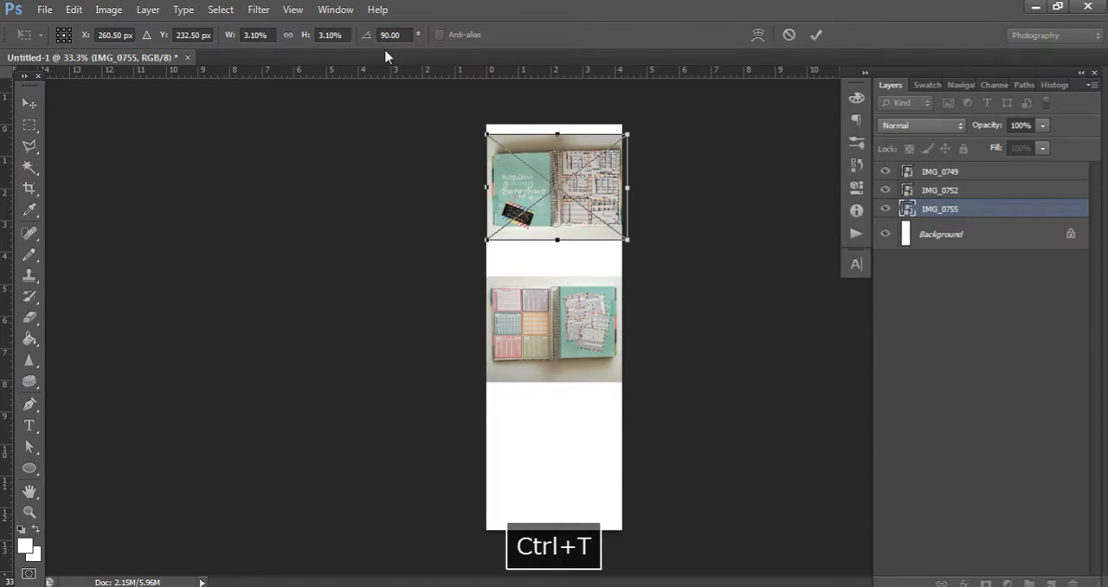
{"action": "left_click", "coordinate": [390, 34]}
{"action": "type", "text": "-90"}
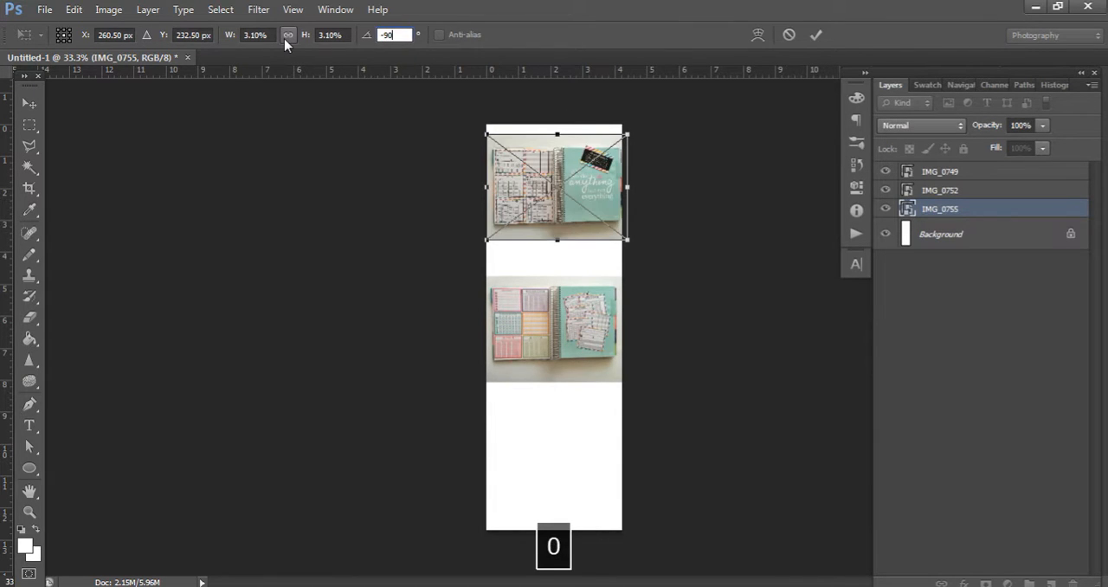
{"action": "key", "text": "Return"}
Step: Move the IMG_0749 photo down below the IMG_0752 photo and review the spacing of the three photos
{"action": "left_click", "coordinate": [970, 171]}
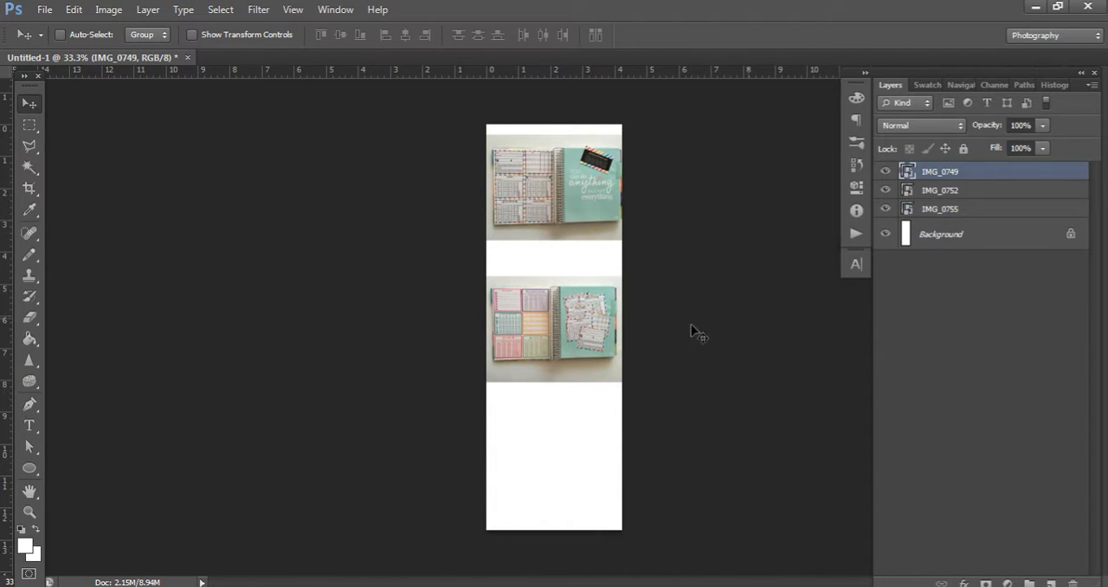
{"action": "left_click_drag", "start_coordinate": [565, 339], "coordinate": [557, 452]}
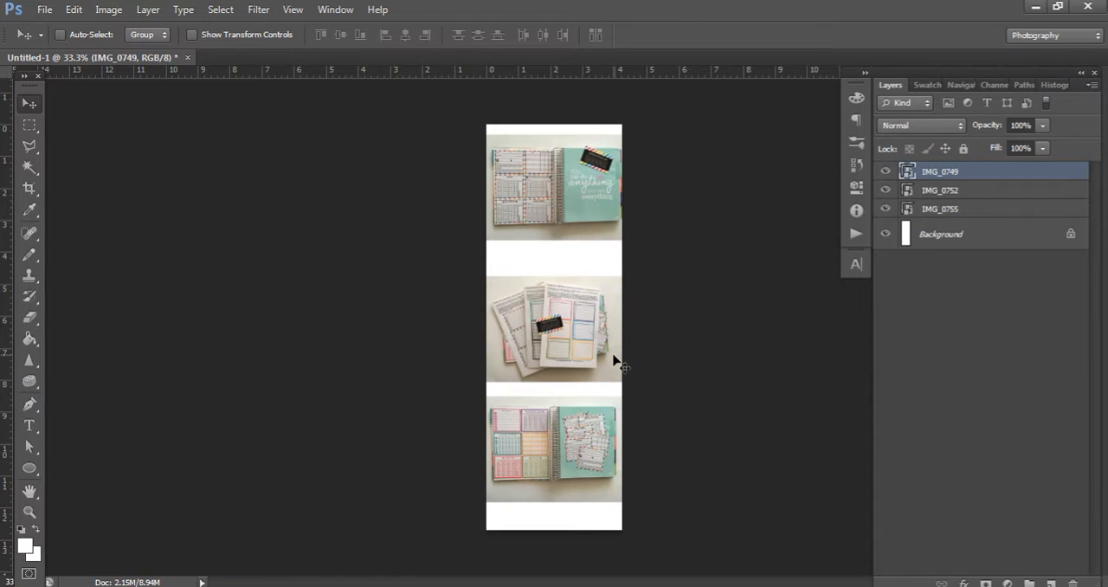
{"action": "key", "text": "ctrl+="}
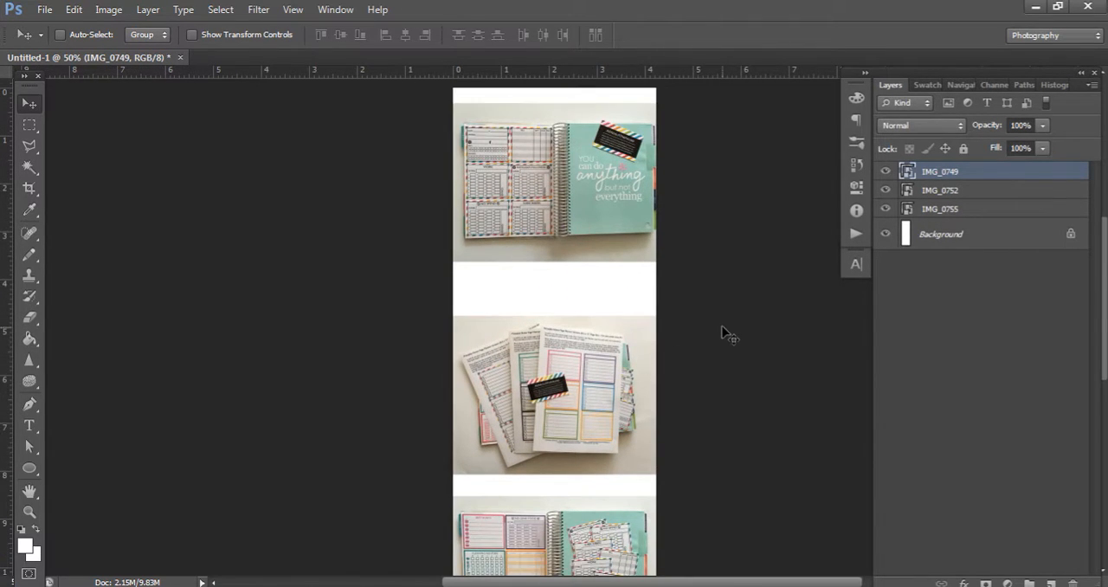
{"action": "scroll", "coordinate": [726, 331], "scroll_direction": "down", "scroll_amount": 3}
{"action": "scroll", "coordinate": [725, 331], "scroll_direction": "up", "scroll_amount": 2}
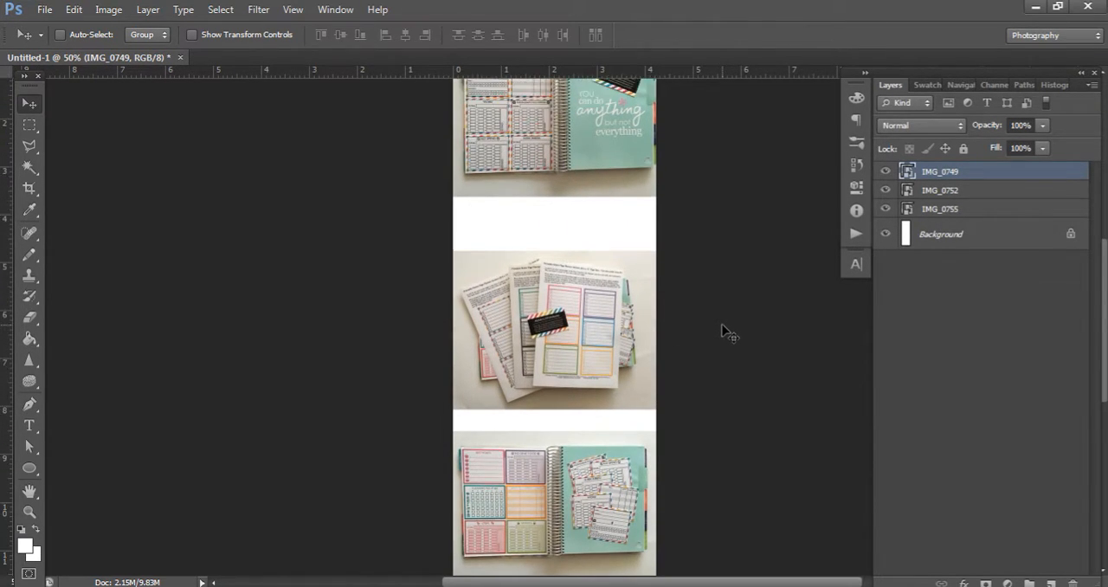
{"action": "scroll", "coordinate": [658, 333], "scroll_direction": "up", "scroll_amount": 1}
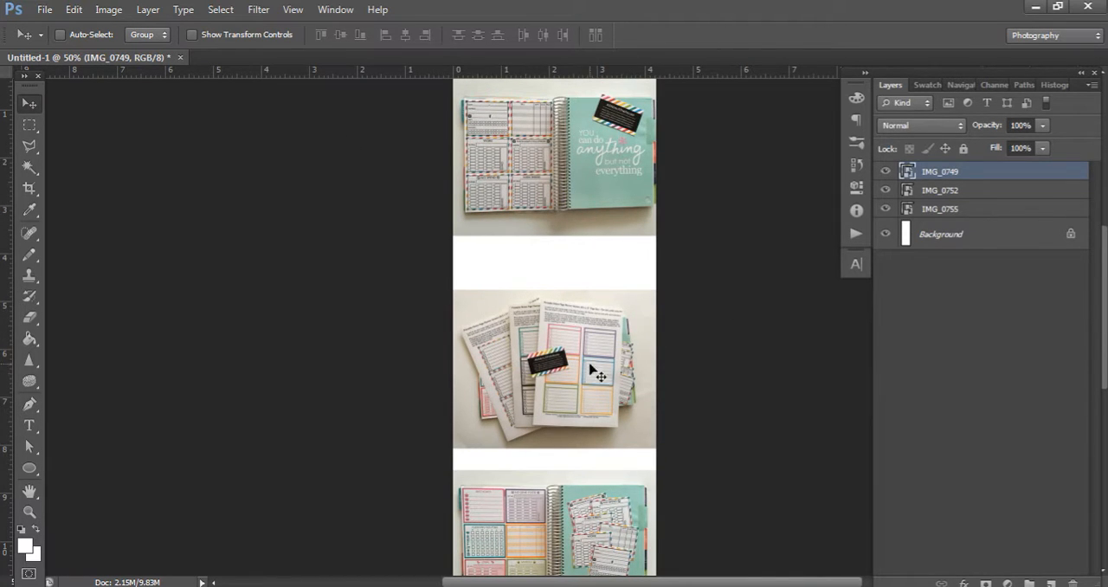
{"action": "scroll", "coordinate": [692, 415], "scroll_direction": "down", "scroll_amount": 2}
{"action": "scroll", "coordinate": [711, 431], "scroll_direction": "up", "scroll_amount": 2}
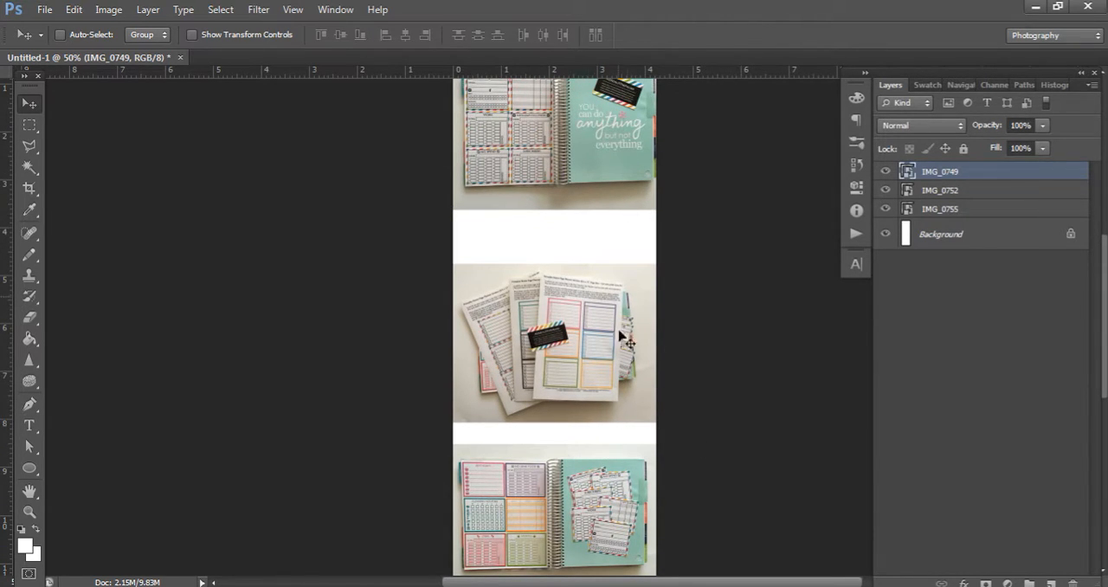
{"action": "key", "text": "ctrl+minus"}
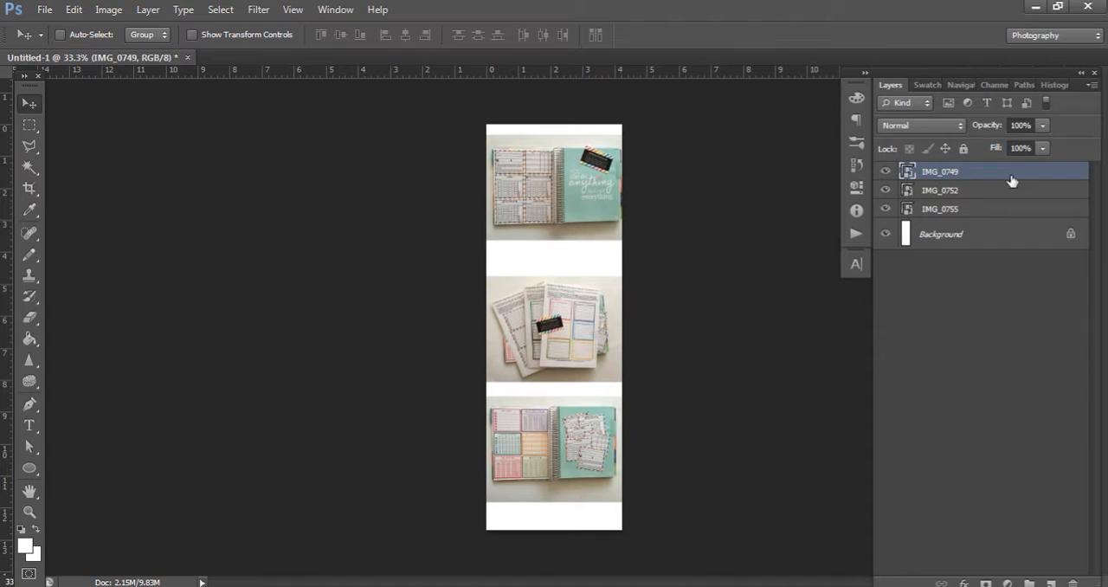
Step: Select the IMG_0755 layer directly from its photo and move it up flush with the canvas's upper edge
{"action": "left_click", "coordinate": [957, 191]}
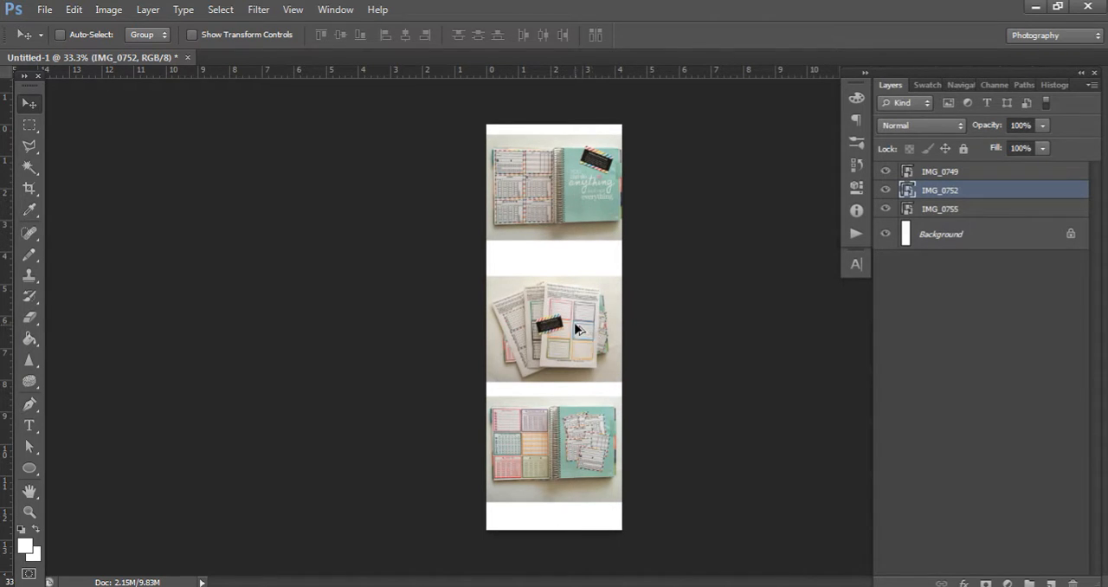
{"action": "left_click", "coordinate": [582, 410], "text": "ctrl+alt"}
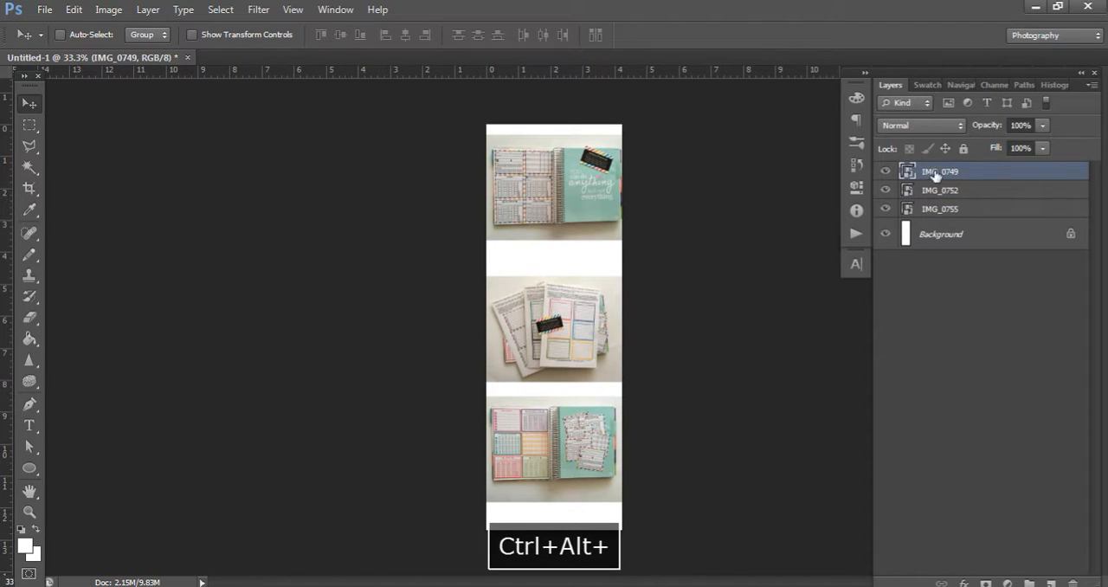
{"action": "left_click", "coordinate": [569, 226], "text": "ctrl+alt"}
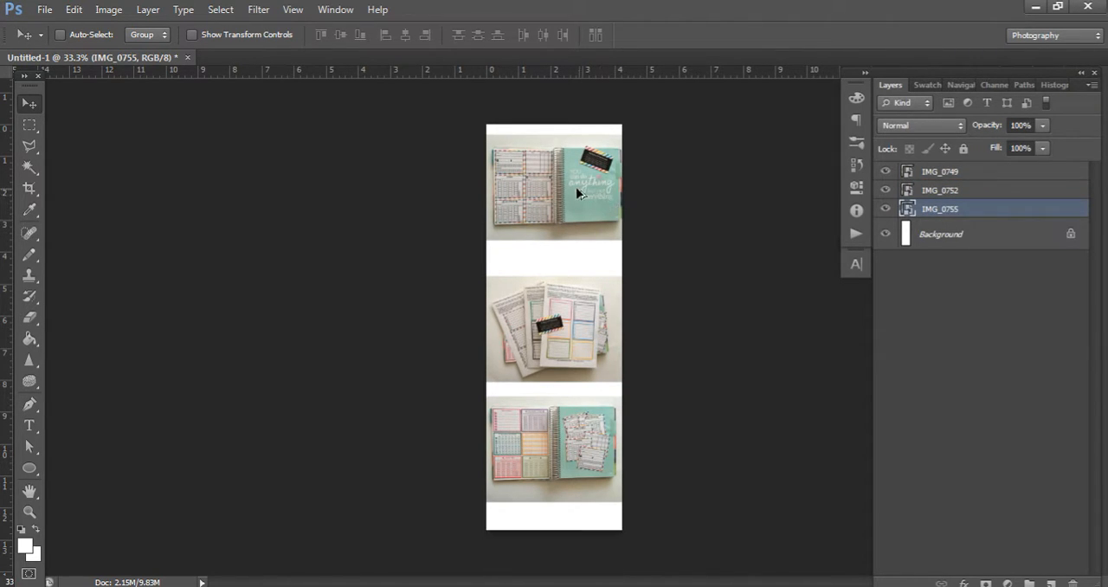
{"action": "left_click_drag", "start_coordinate": [601, 209], "coordinate": [599, 199]}
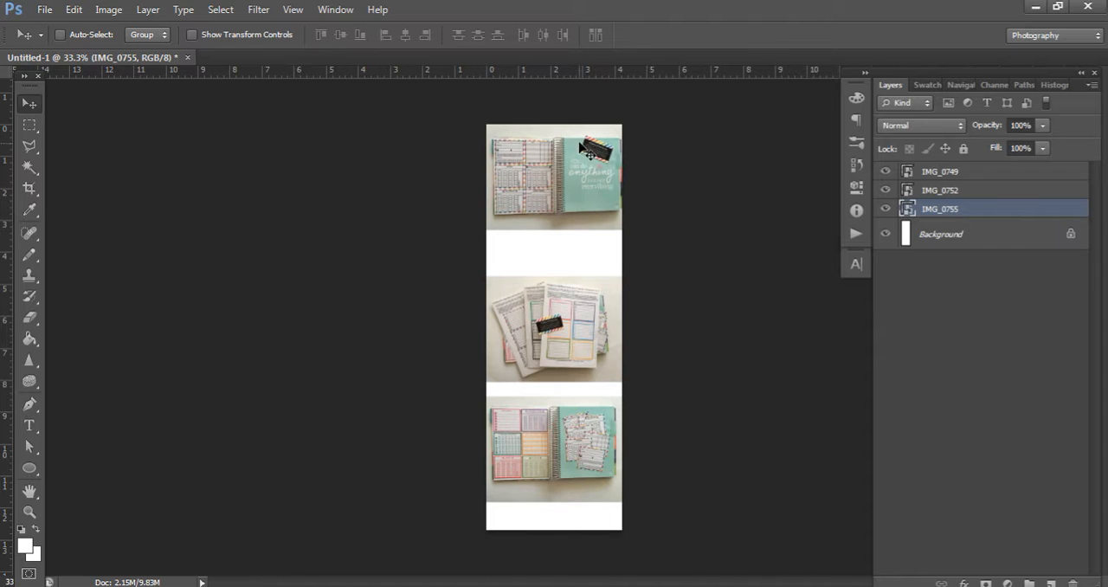
Step: Scale the IMG_0755 photo proportionally to about 3.02% with Free Transform so it fits the canvas width
{"action": "key", "text": "ctrl+equal"}
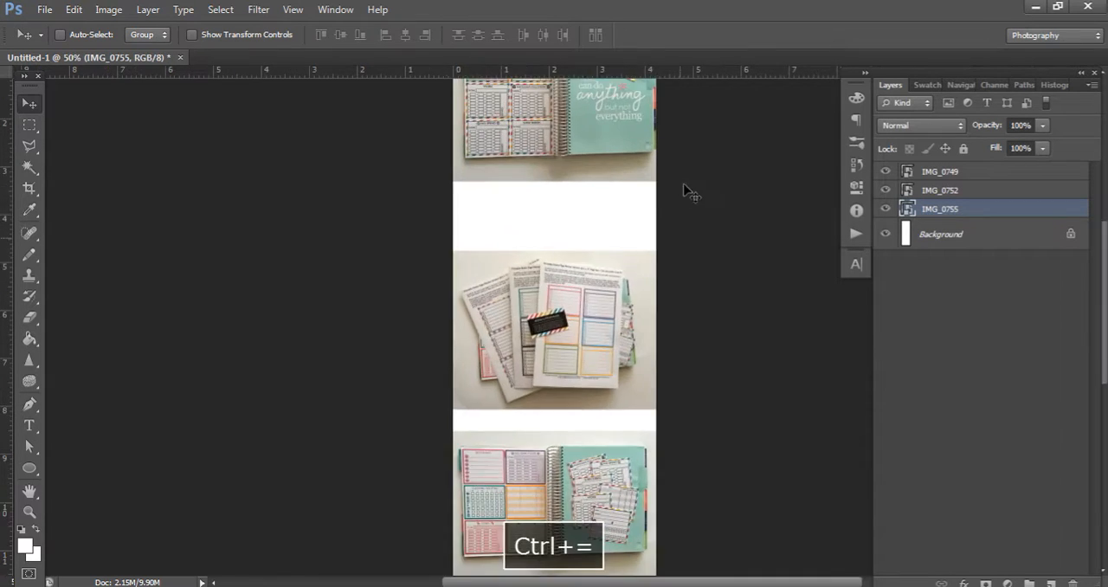
{"action": "key", "text": "ctrl+equal"}
{"action": "key", "text": "ctrl+t"}
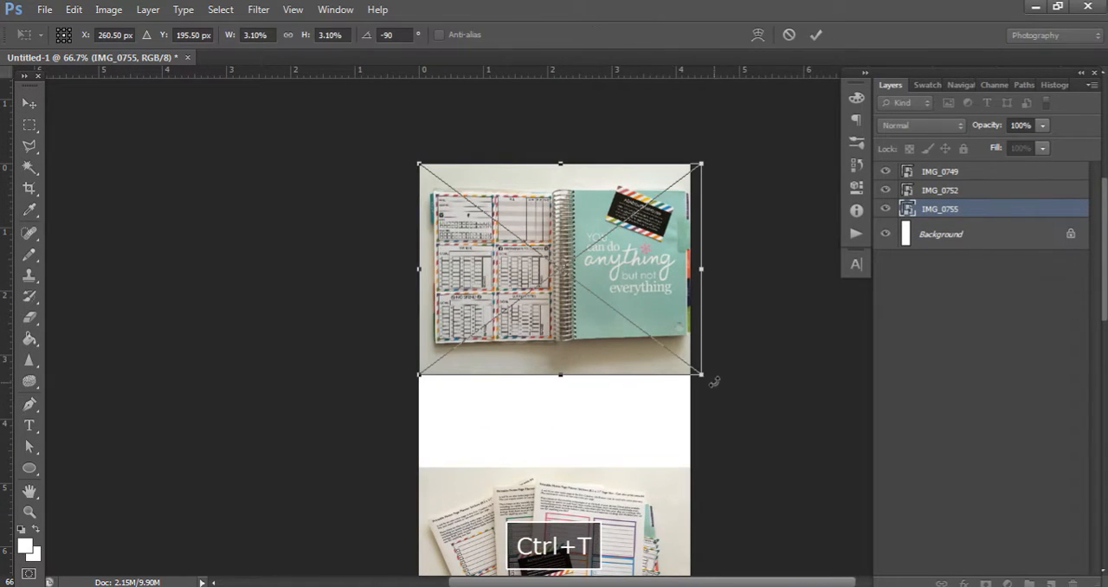
{"action": "left_click_drag", "start_coordinate": [701, 374], "coordinate": [698, 372]}
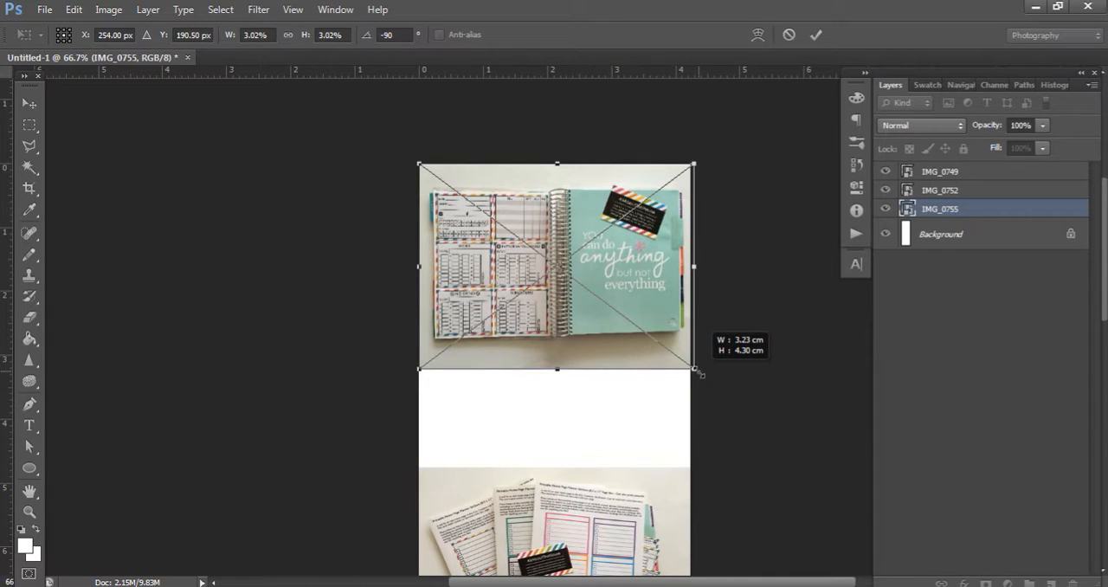
{"action": "key", "text": "Return"}
Step: Move the IMG_0749 photo down to the canvas's lower edge, evening out the gaps between the three photos
{"action": "scroll", "coordinate": [745, 346], "scroll_direction": "down", "scroll_amount": 3}
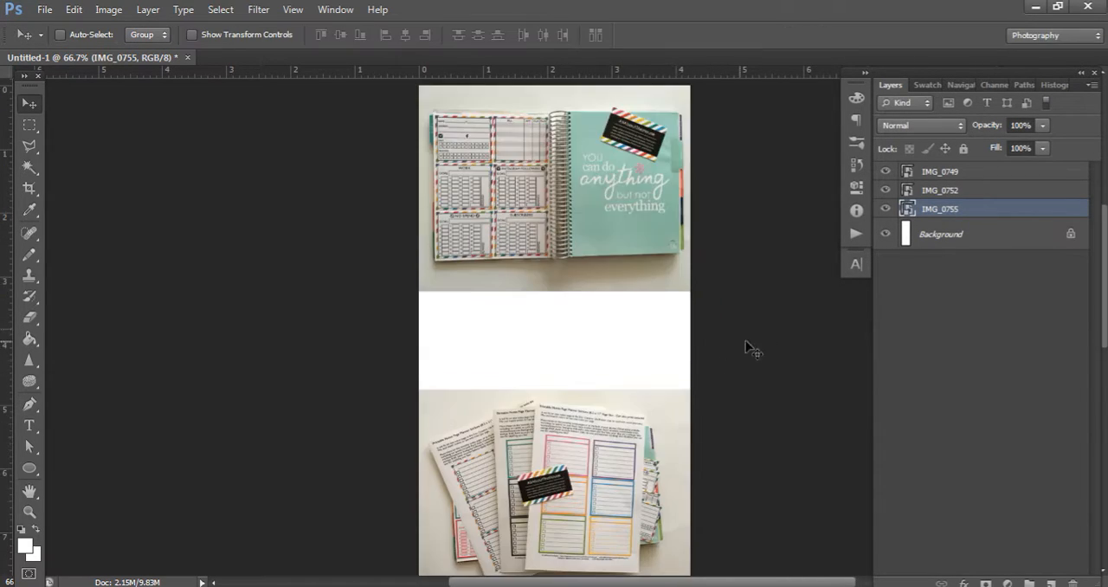
{"action": "scroll", "coordinate": [745, 346], "scroll_direction": "down", "scroll_amount": 6}
{"action": "right_click", "coordinate": [643, 299], "text": "ctrl+alt"}
{"action": "left_click_drag", "start_coordinate": [615, 273], "coordinate": [632, 378]}
{"action": "scroll", "coordinate": [520, 450], "scroll_direction": "up", "scroll_amount": 2}
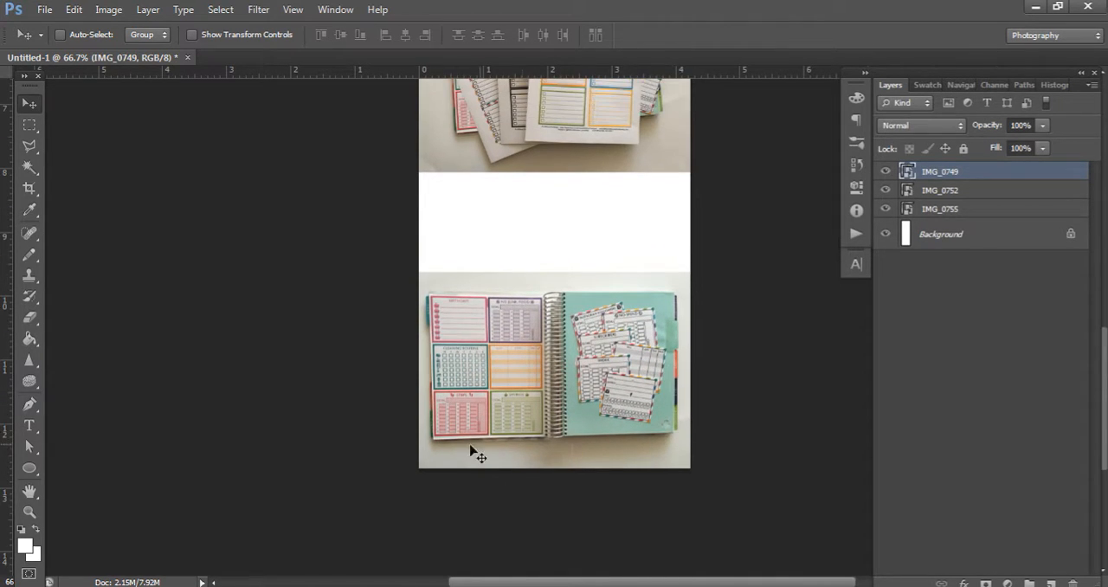
{"action": "scroll", "coordinate": [717, 381], "scroll_direction": "up", "scroll_amount": 6}
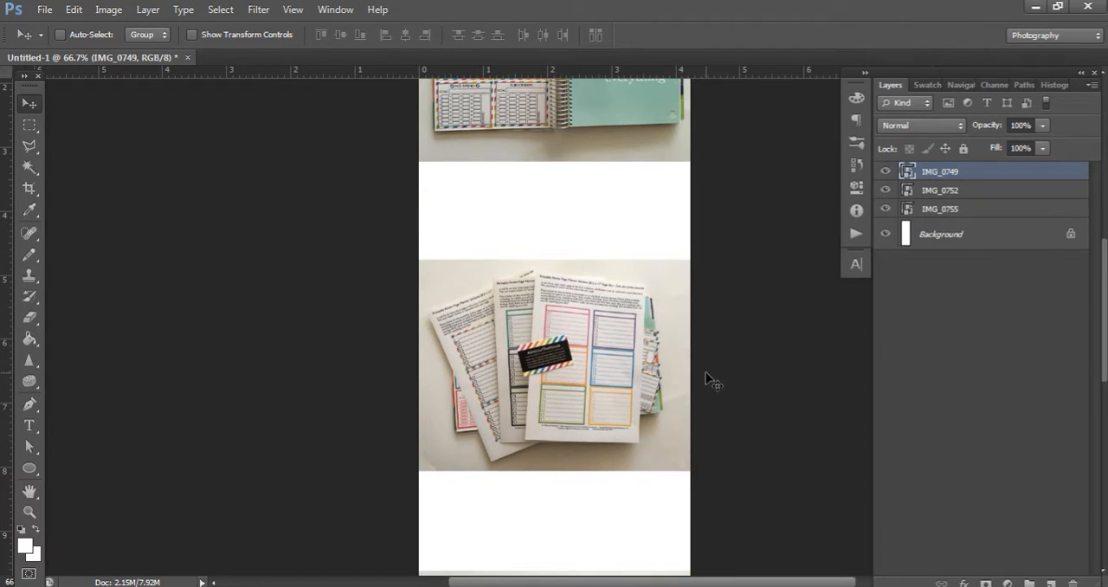
{"action": "key", "text": "ctrl+minus"}
{"action": "scroll", "coordinate": [602, 368], "scroll_direction": "up", "scroll_amount": 1}
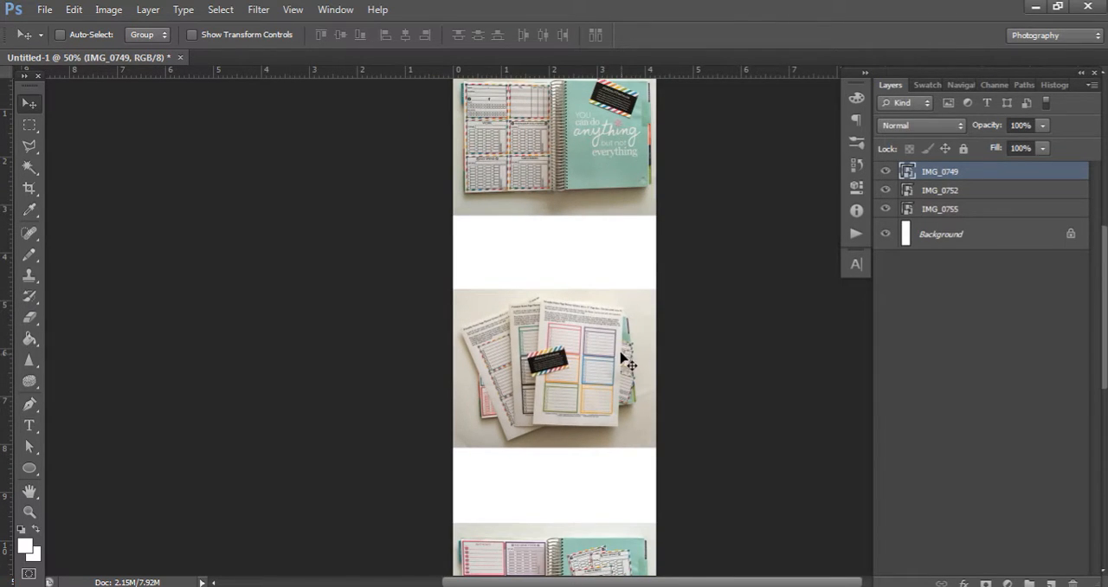
{"action": "key", "text": "ctrl+minus"}
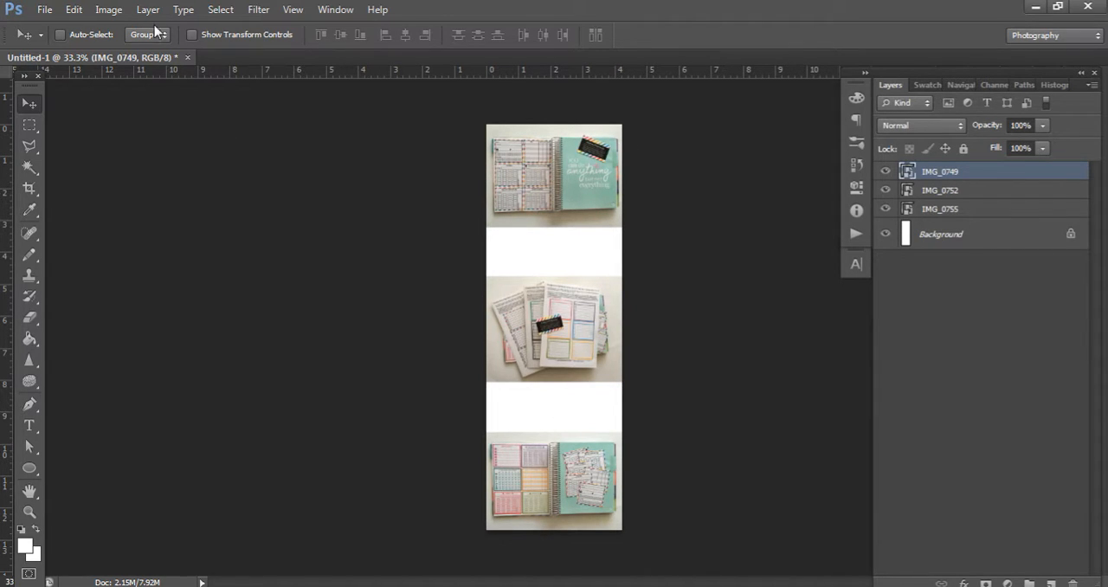
Step: Review the canvas width and height in pixels in the Canvas Size dialog and leave it without changes
{"action": "left_click", "coordinate": [108, 10]}
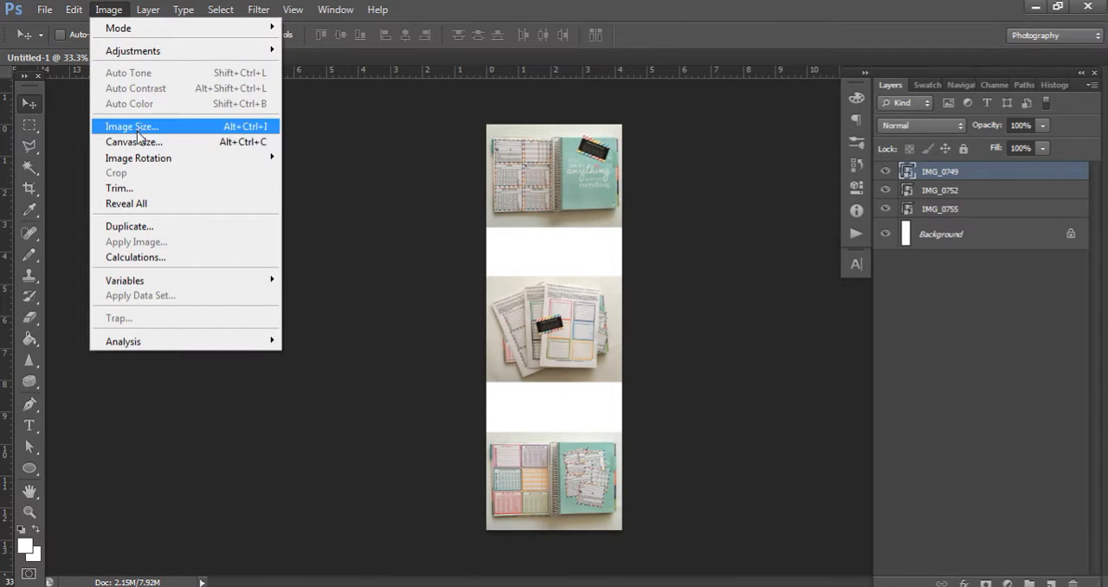
{"action": "left_click", "coordinate": [134, 141]}
{"action": "left_click", "coordinate": [299, 300]}
{"action": "left_click", "coordinate": [281, 327]}
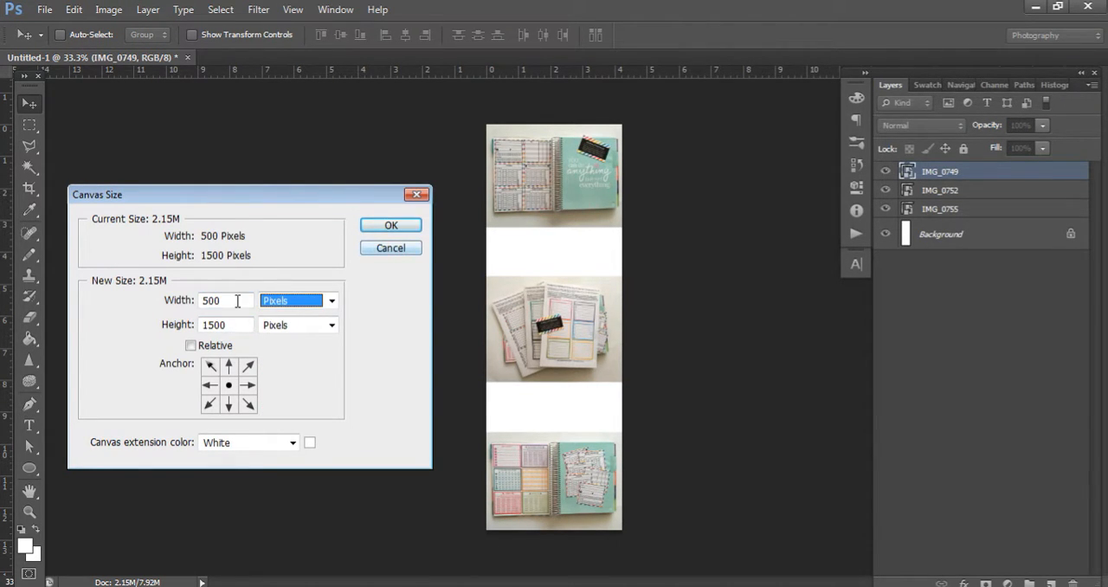
{"action": "double_click", "coordinate": [216, 322]}
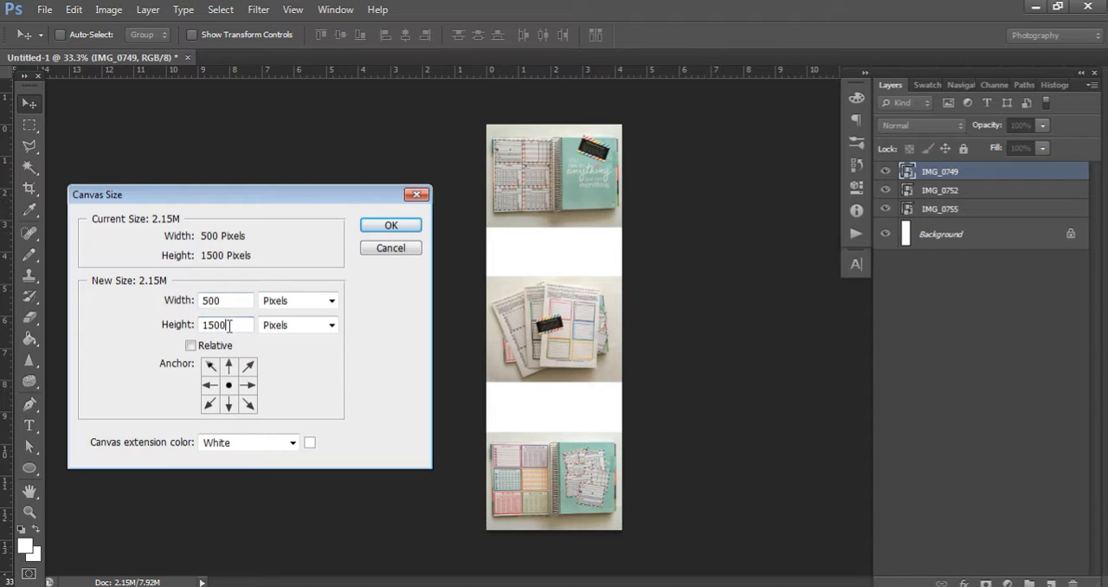
{"action": "left_click", "coordinate": [373, 249]}
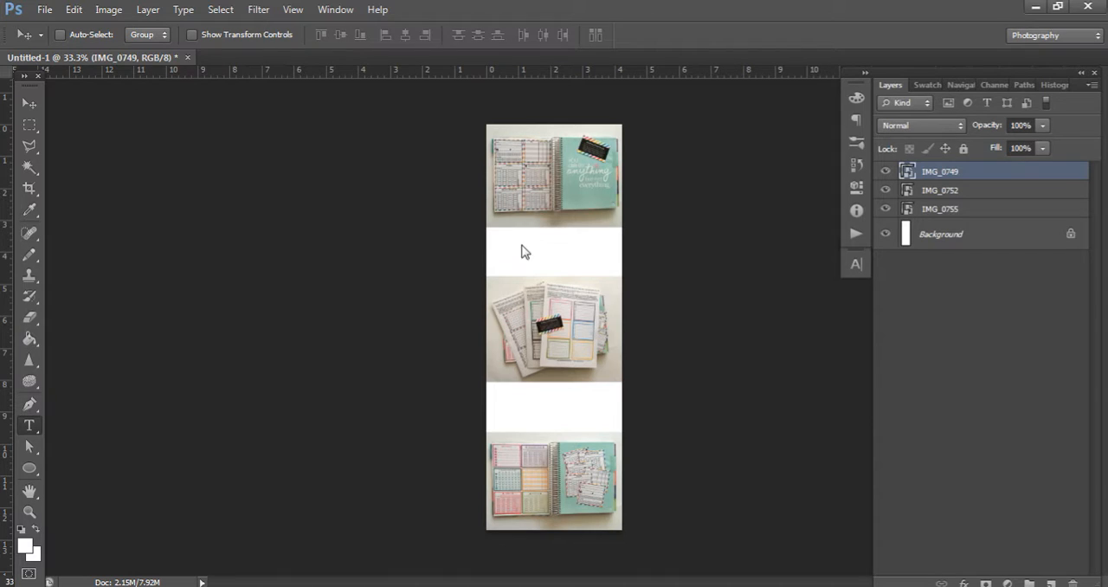
Step: Start a horizontal text layer reading HOW in the white gap between the first and second photos
{"action": "key", "text": "ctrl+equal"}
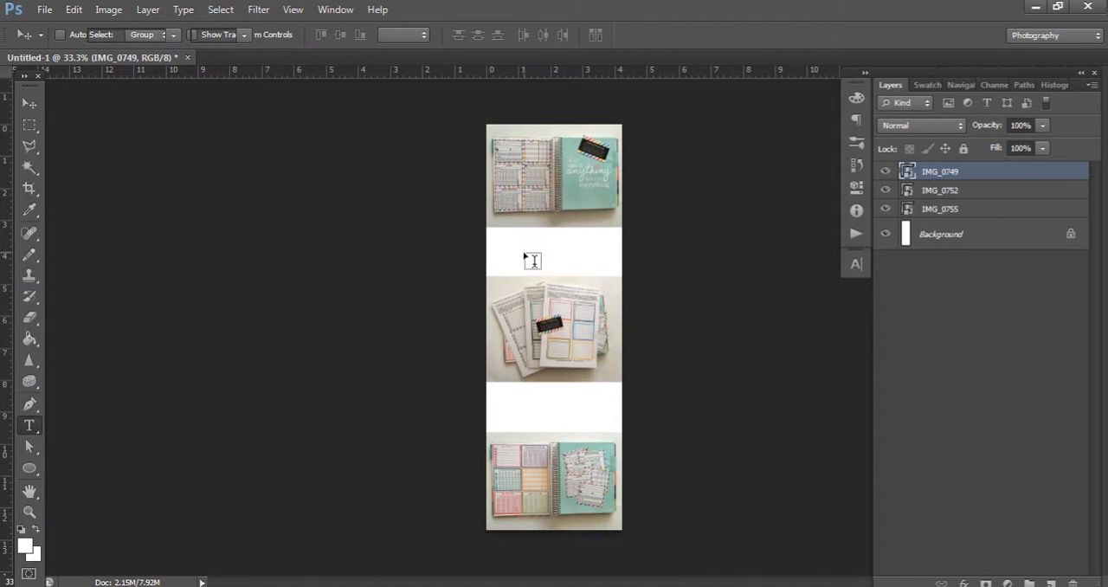
{"action": "left_click", "coordinate": [524, 256]}
{"action": "key", "text": "ctrl+equal"}
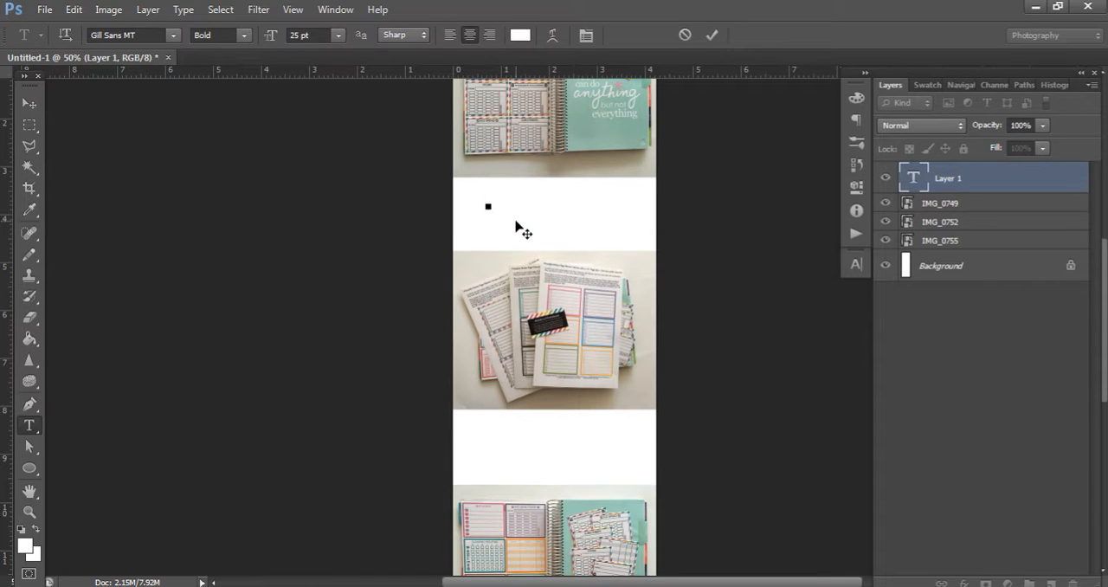
{"action": "type", "text": "WOW"}
Step: Set the colour of the HOW text to black with RGB values 0, 0, 0
{"action": "key", "text": "ctrl+a"}
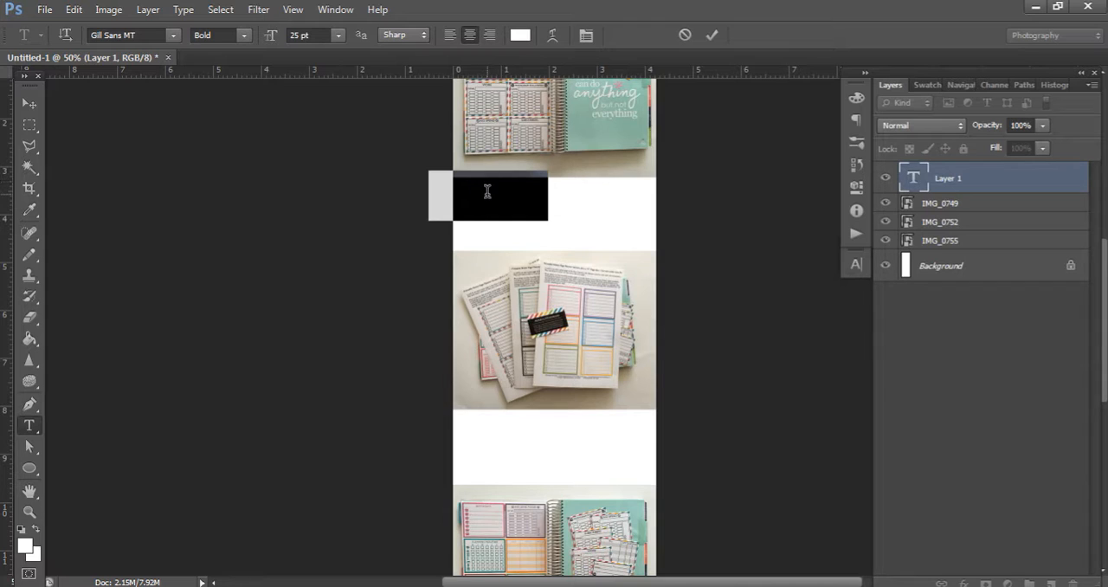
{"action": "left_click", "coordinate": [520, 35]}
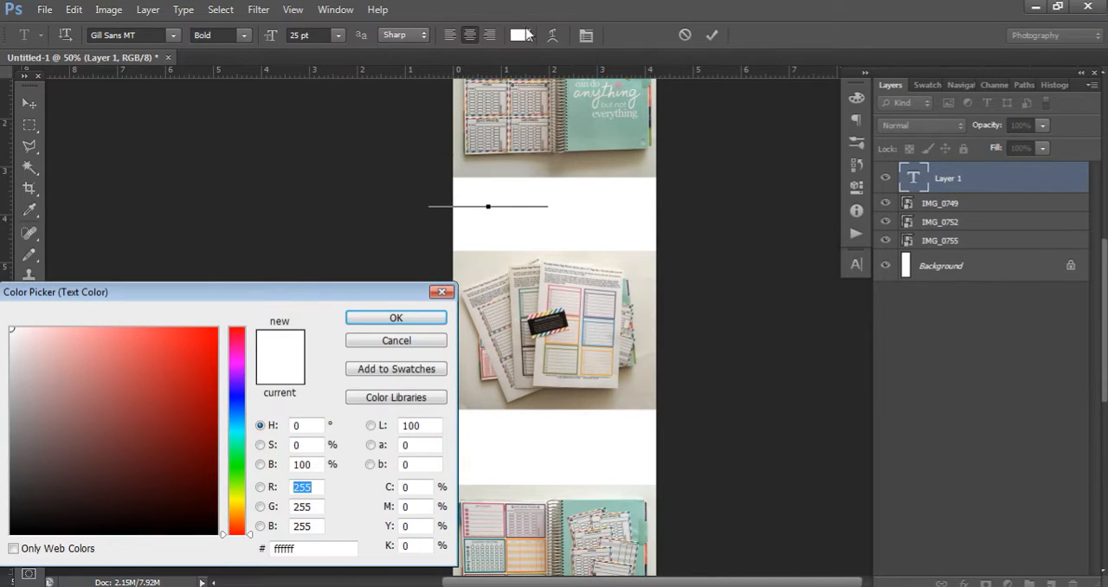
{"action": "type", "text": "0"}
{"action": "key", "text": "Tab"}
{"action": "type", "text": "0"}
{"action": "key", "text": "Tab"}
{"action": "type", "text": "0"}
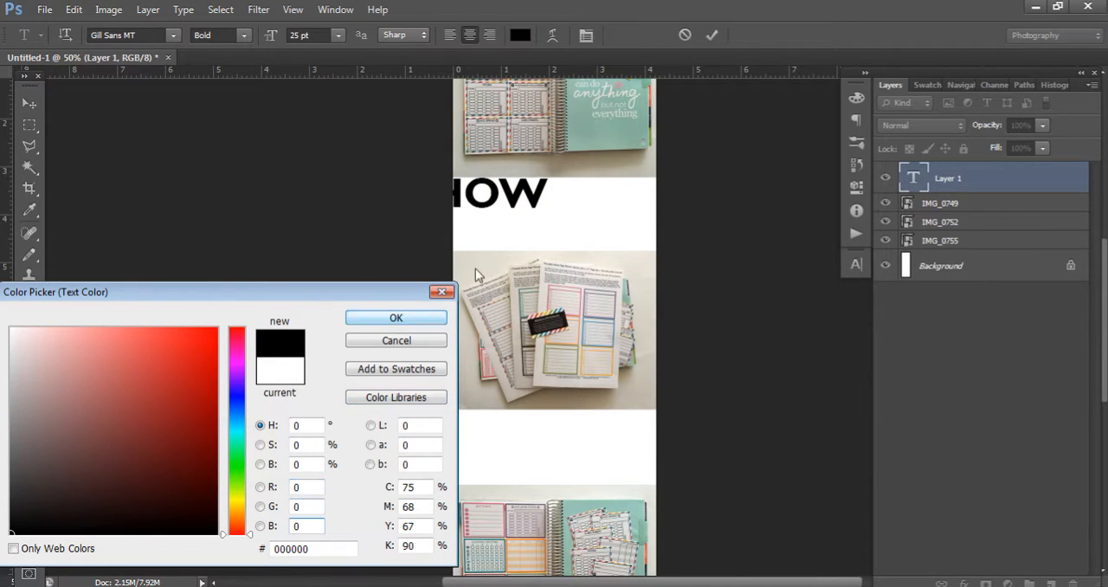
{"action": "key", "text": "Return"}
Step: Complete the title over three lines as HOW TO USE THE, MONTHLY NOTES, and PAGES OF YOUR PLANNER
{"action": "left_click", "coordinate": [540, 195]}
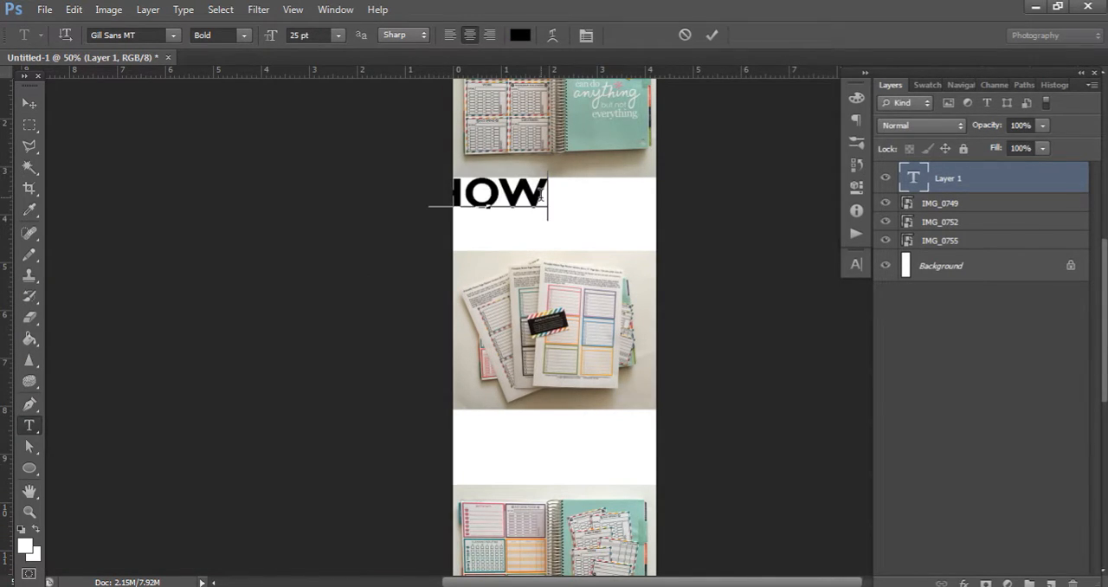
{"action": "type", "text": "TO USE TH"}
{"action": "key", "text": "Return"}
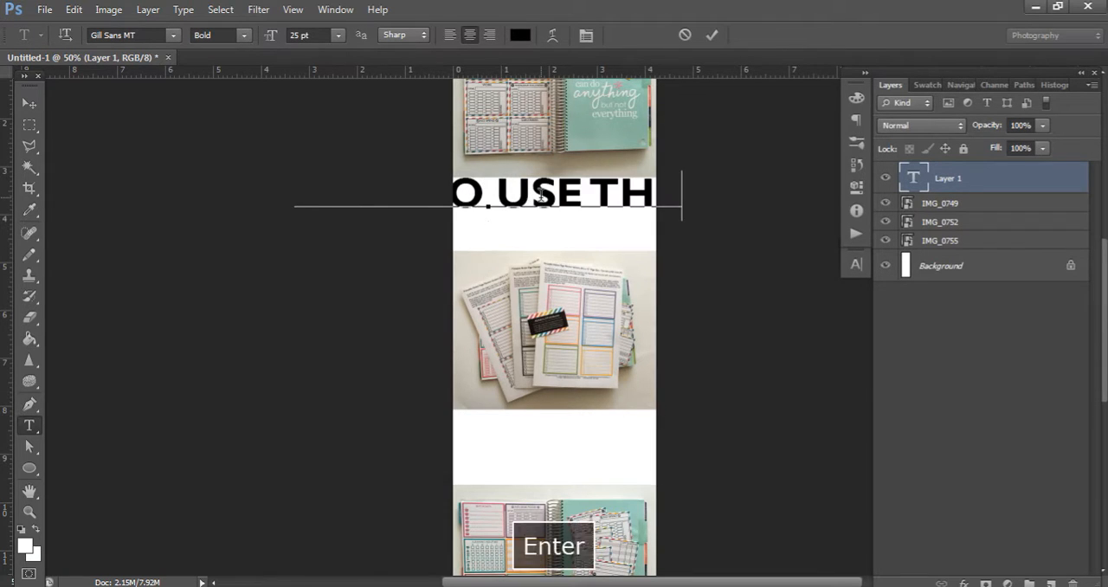
{"action": "type", "text": "MONTHLY NOTES"}
{"action": "key", "text": "Return"}
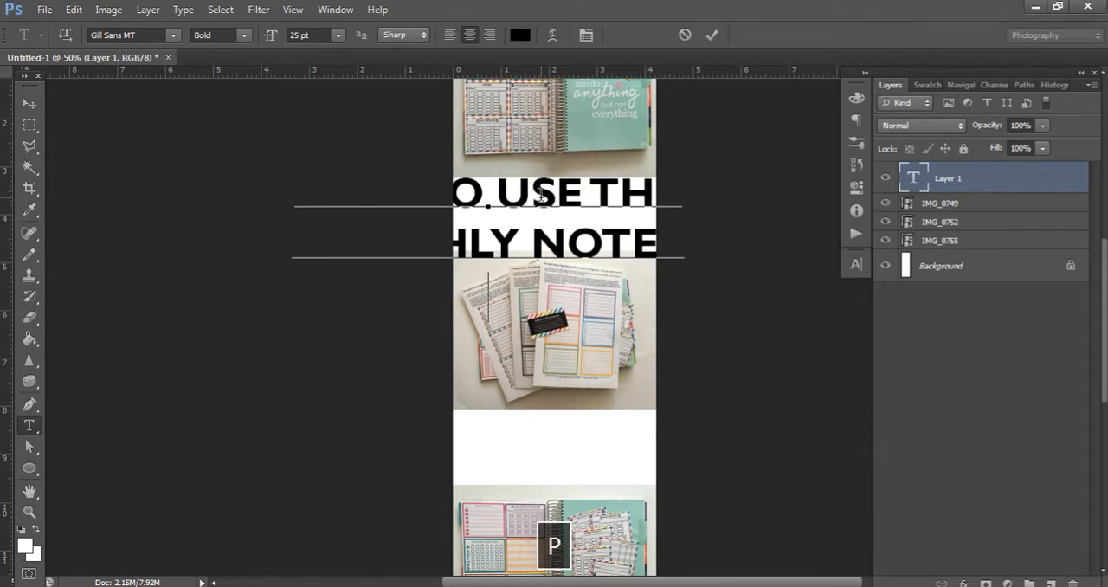
{"action": "type", "text": "PURPOSES OF YOUR PLANNER"}
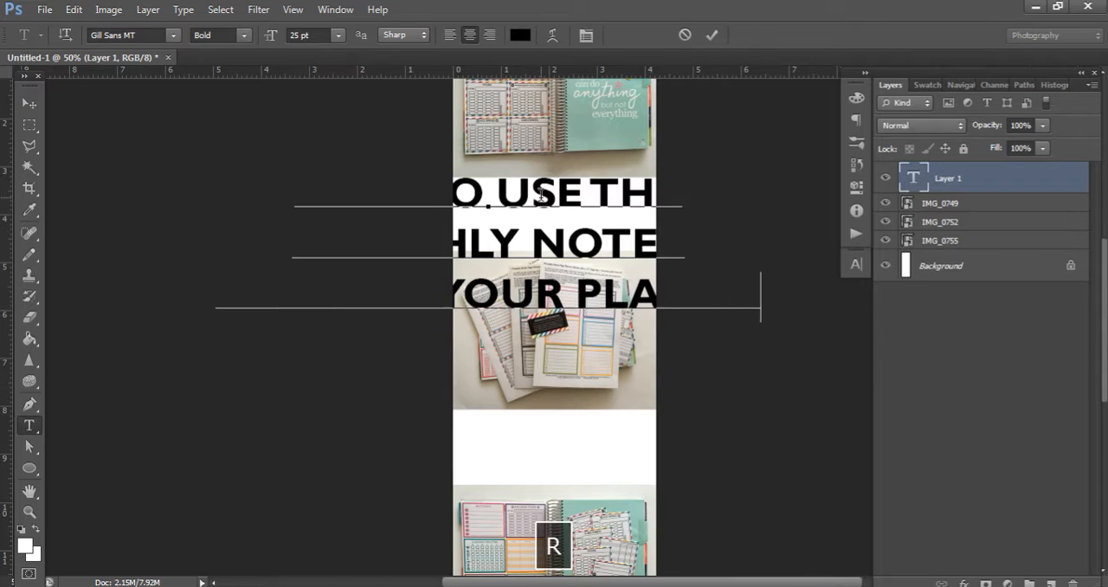
{"action": "type", "text": "N"}
Step: Set the whole title to 12 pt and move it to the horizontal centre of the canvas
{"action": "key", "text": "ctrl+a"}
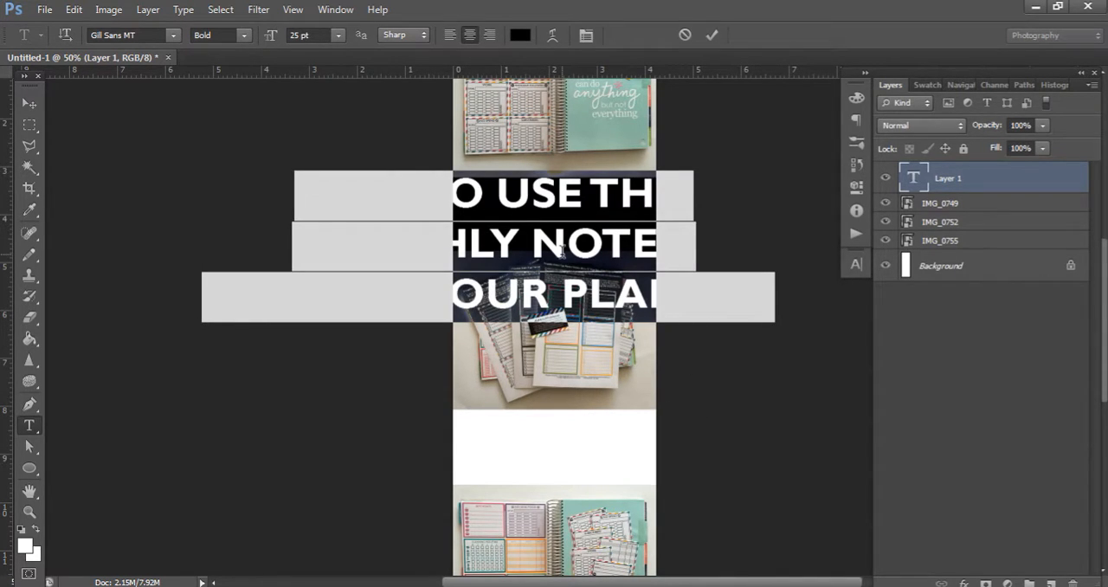
{"action": "left_click", "coordinate": [310, 34]}
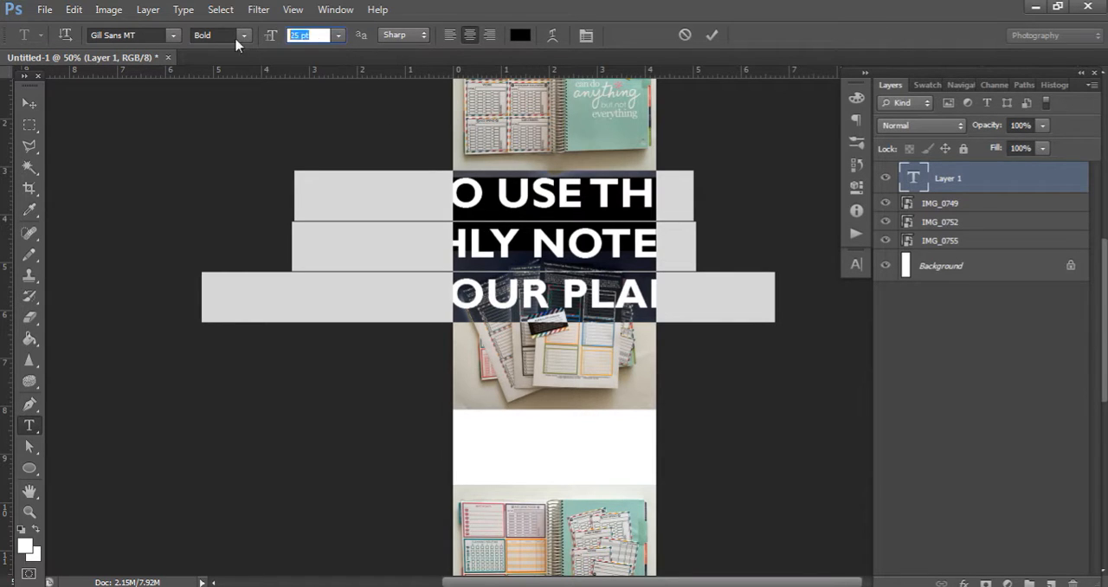
{"action": "type", "text": "12"}
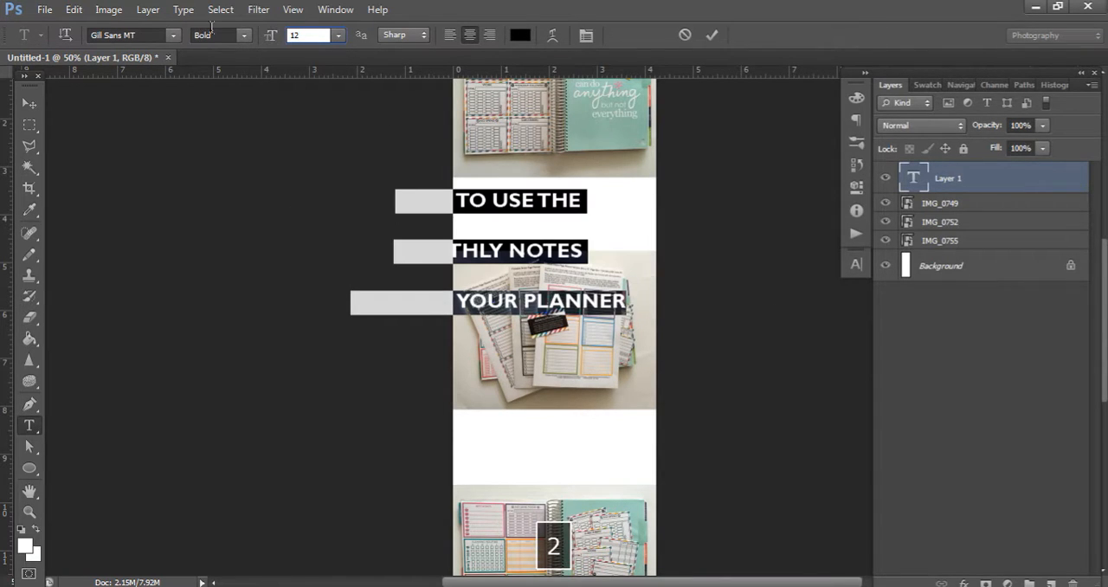
{"action": "left_click", "coordinate": [28, 103]}
{"action": "left_click_drag", "start_coordinate": [530, 203], "coordinate": [593, 199]}
Step: Set the whole title's font size to 10 pt after trying 8 pt
{"action": "left_click", "coordinate": [29, 425]}
{"action": "left_click", "coordinate": [611, 242]}
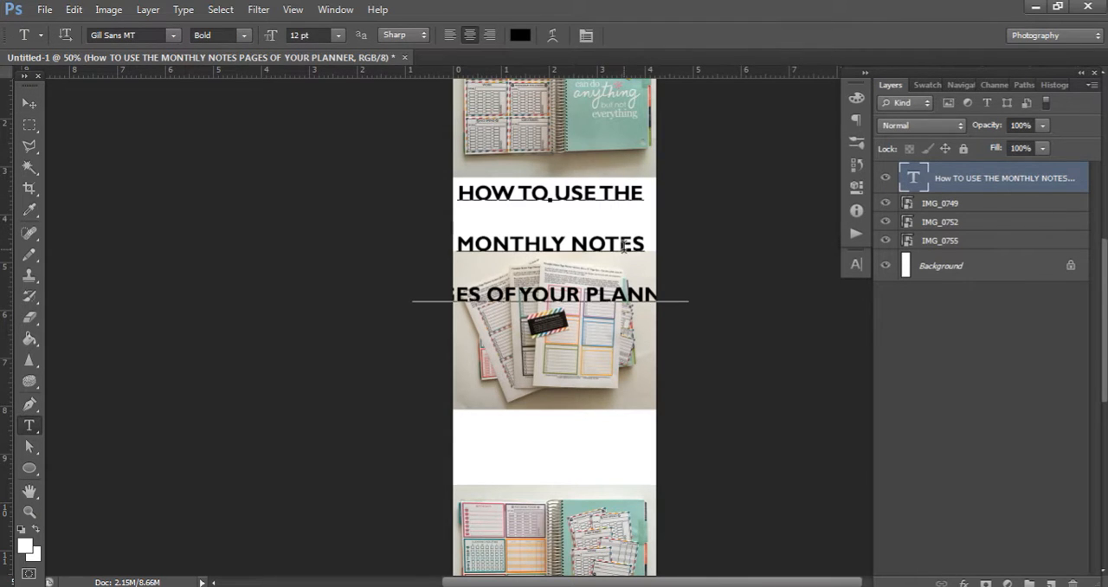
{"action": "key", "text": "ctrl+a"}
{"action": "left_click", "coordinate": [292, 36]}
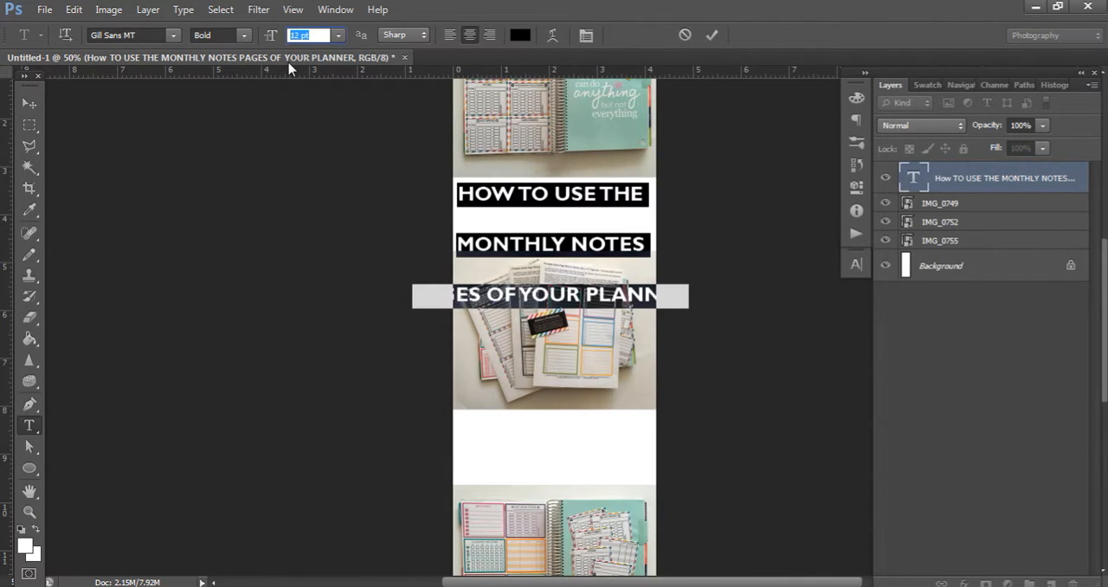
{"action": "type", "text": "8"}
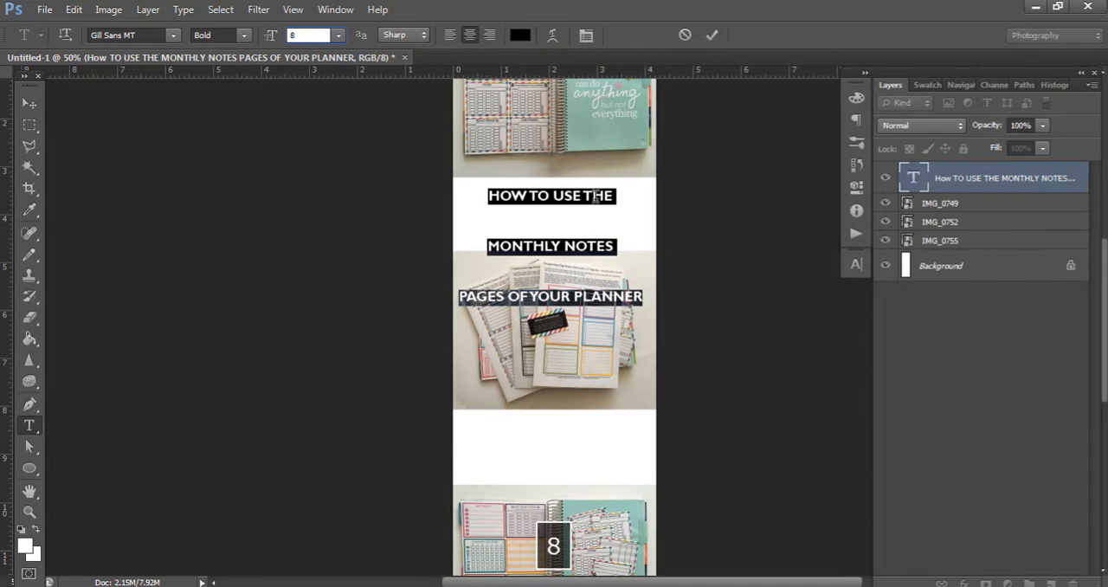
{"action": "type", "text": "10"}
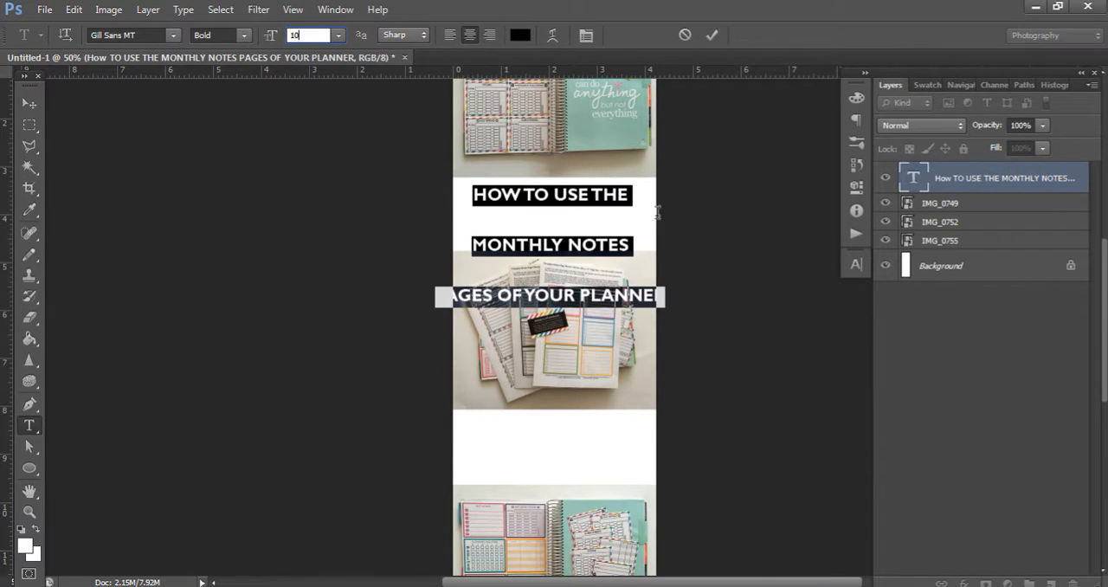
{"action": "left_click", "coordinate": [29, 103]}
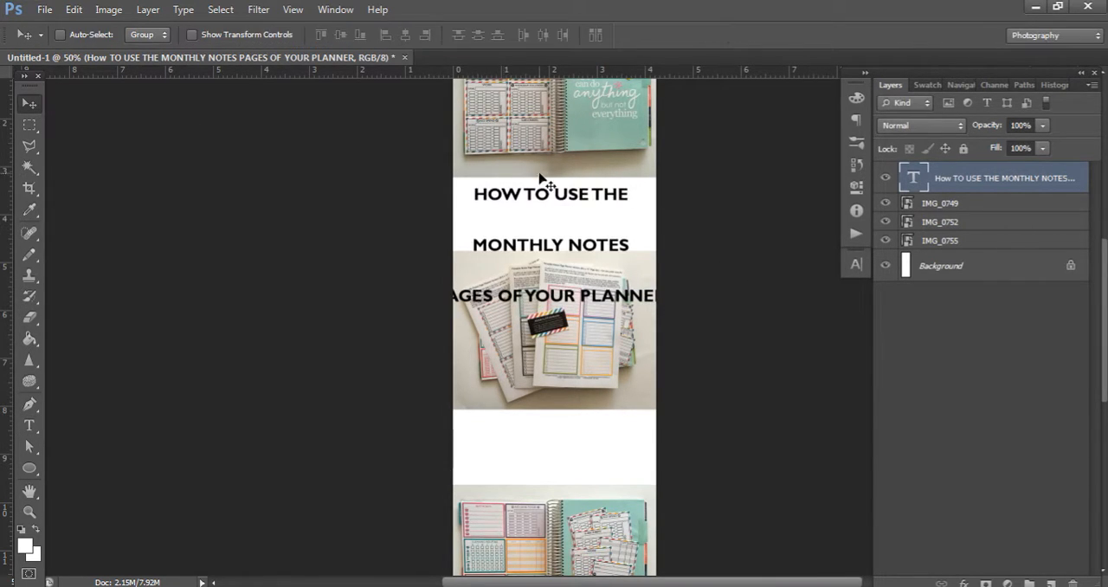
Step: Break the title's last line after PAGES OF so that YOUR PLANNER sits on its own line
{"action": "key", "text": "ctrl+equal"}
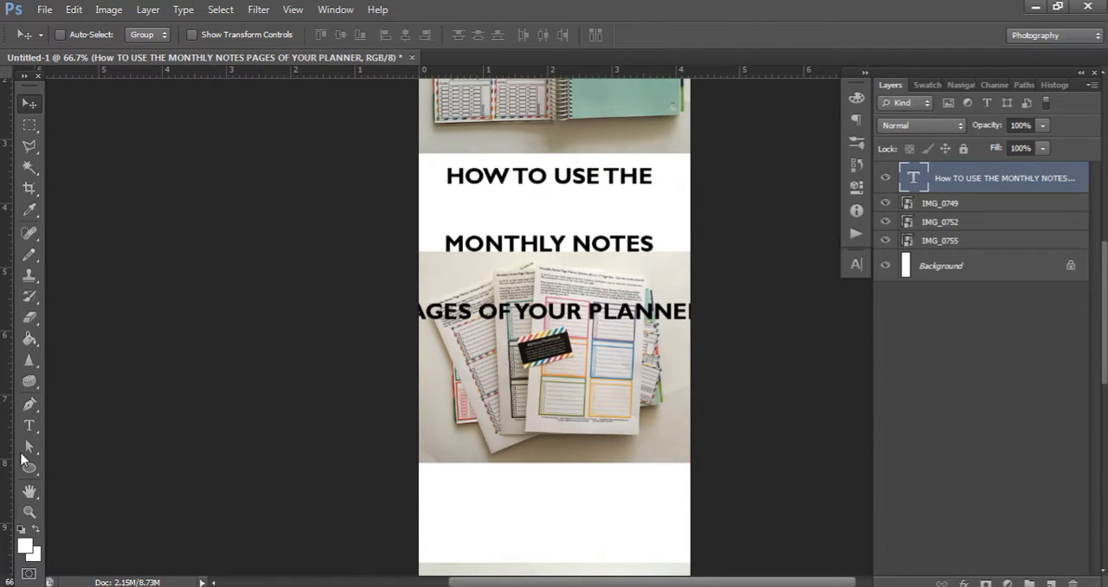
{"action": "left_click", "coordinate": [28, 425]}
{"action": "left_click", "coordinate": [486, 309]}
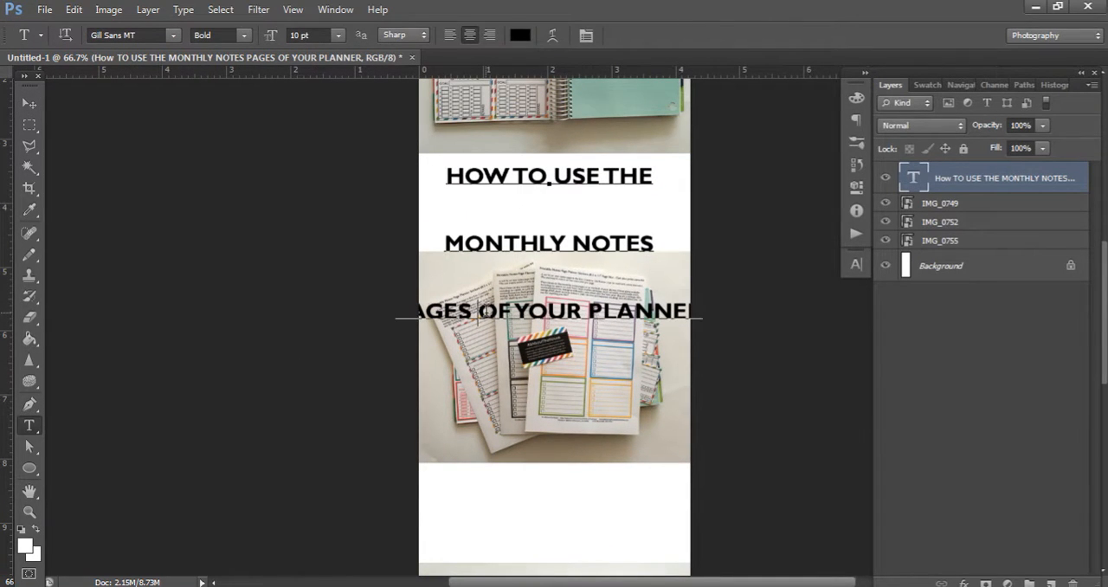
{"action": "key", "text": "Return"}
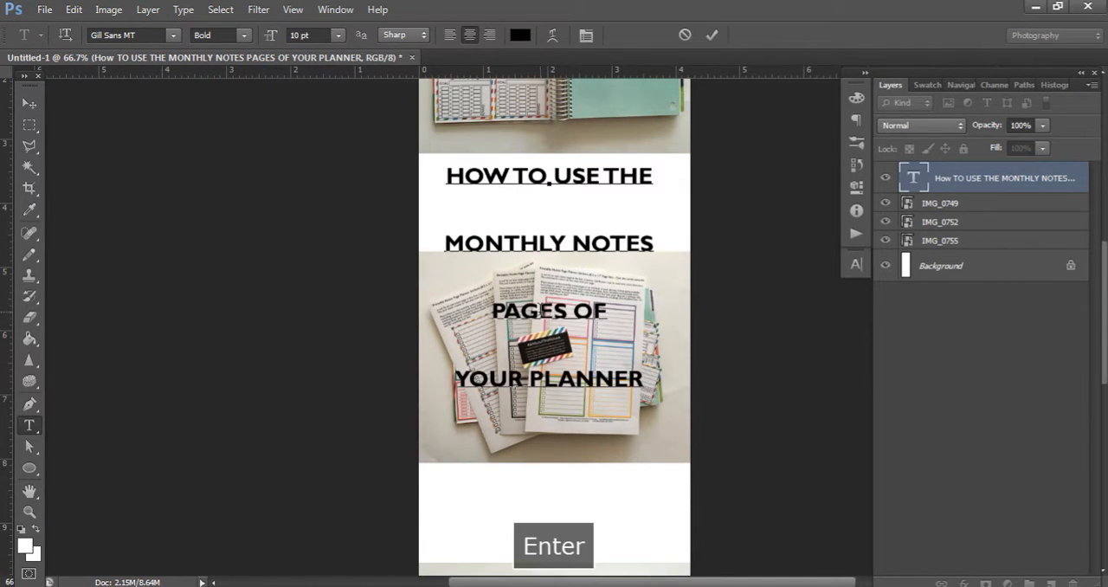
Step: Tighten the line spacing of all four title lines, trying a leading of 15 pt and 10 pt
{"action": "key", "text": "ctrl+a"}
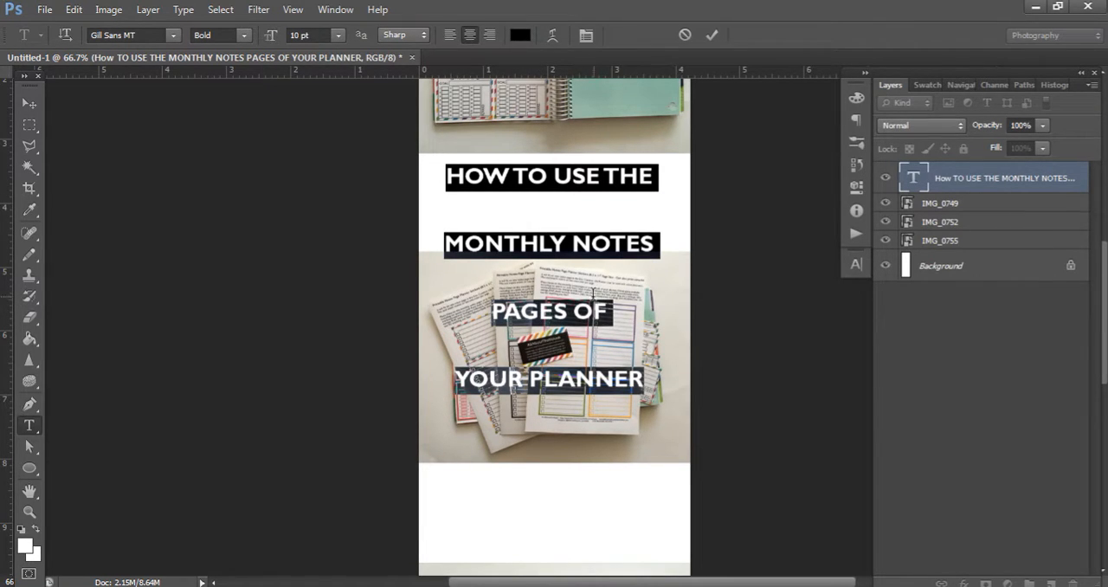
{"action": "left_click", "coordinate": [856, 264]}
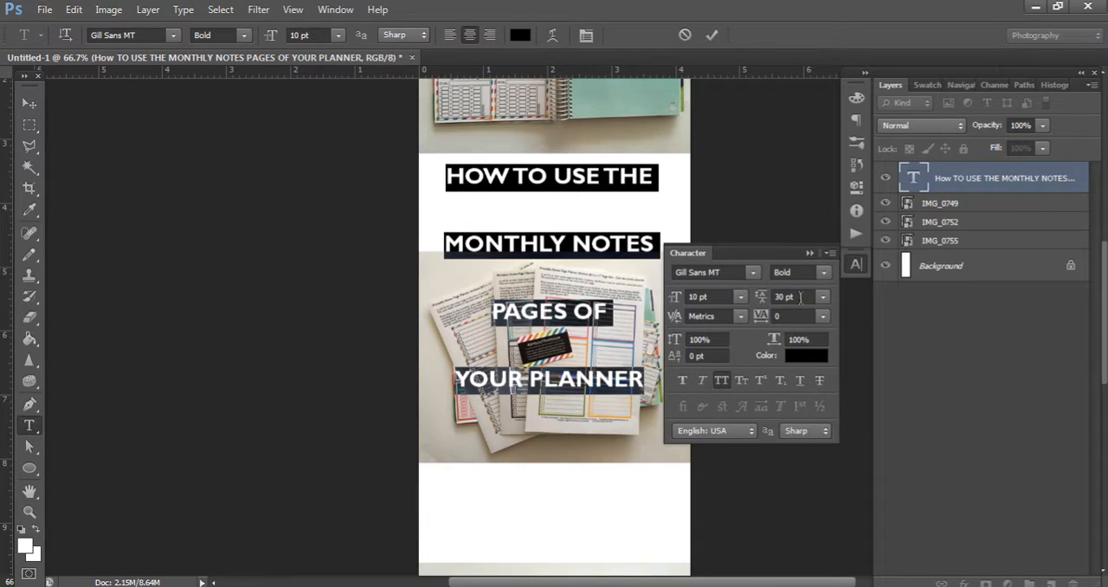
{"action": "left_click", "coordinate": [800, 297]}
{"action": "type", "text": "15"}
{"action": "key", "text": "Return"}
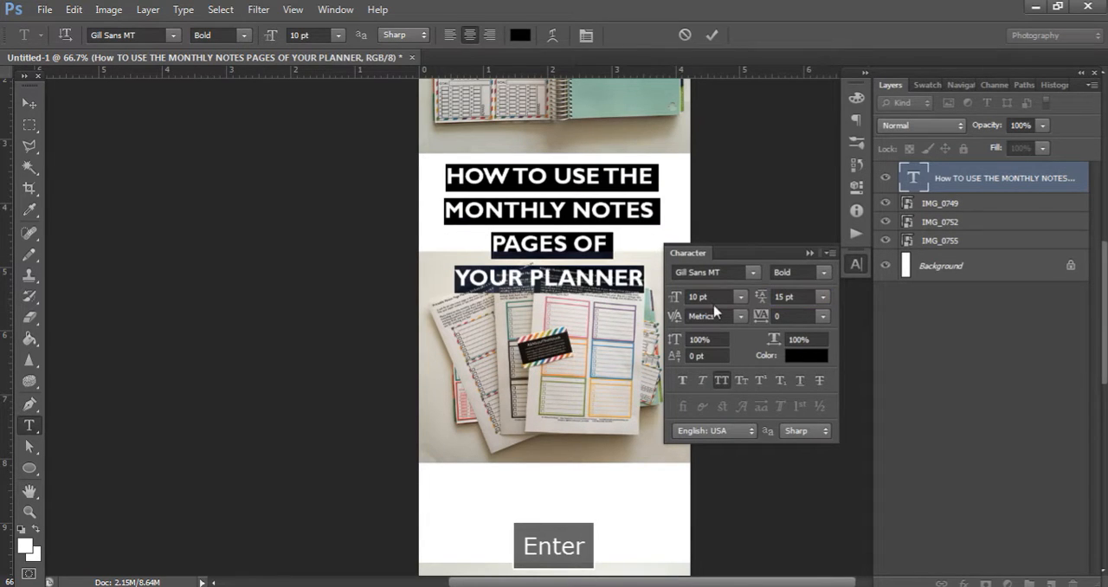
{"action": "left_click", "coordinate": [787, 296]}
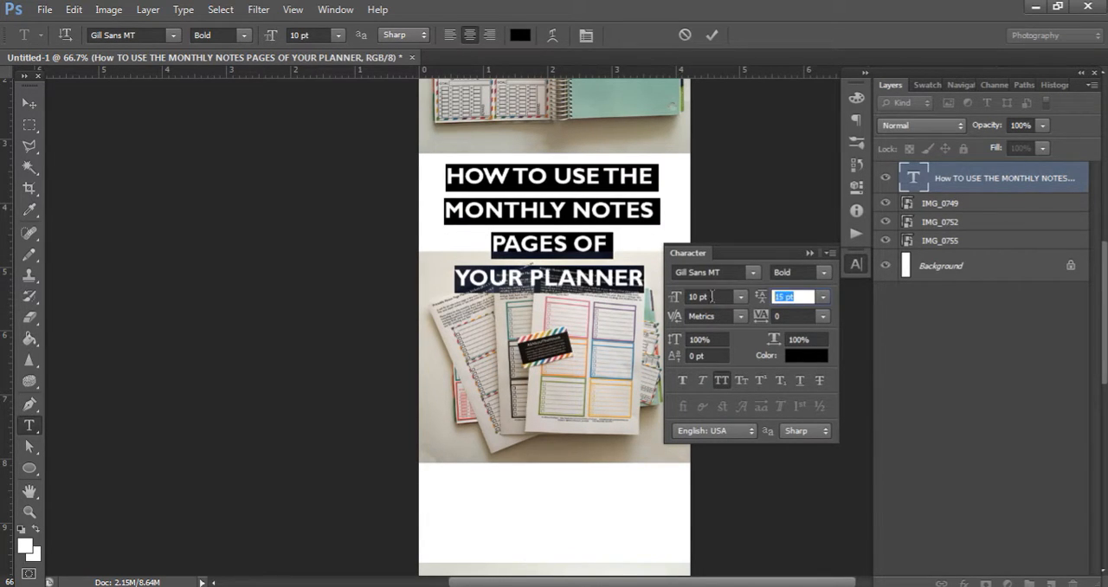
{"action": "type", "text": "10"}
{"action": "key", "text": "Return"}
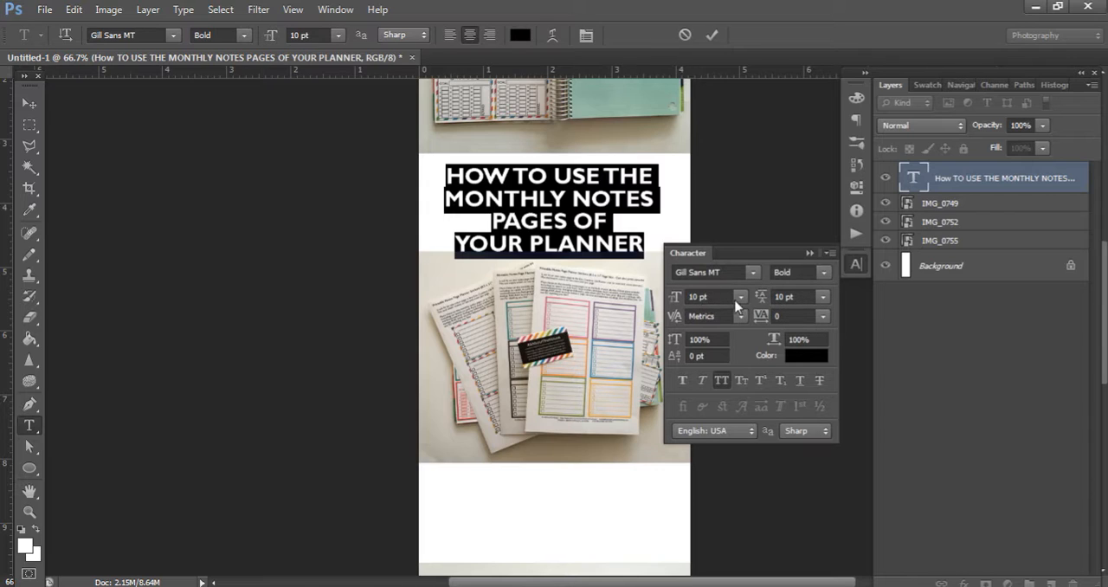
Step: Set the title's leading to 12 pt after comparing it with 15 pt, and move the title slightly up in the white gap
{"action": "left_click", "coordinate": [787, 296]}
{"action": "type", "text": "12"}
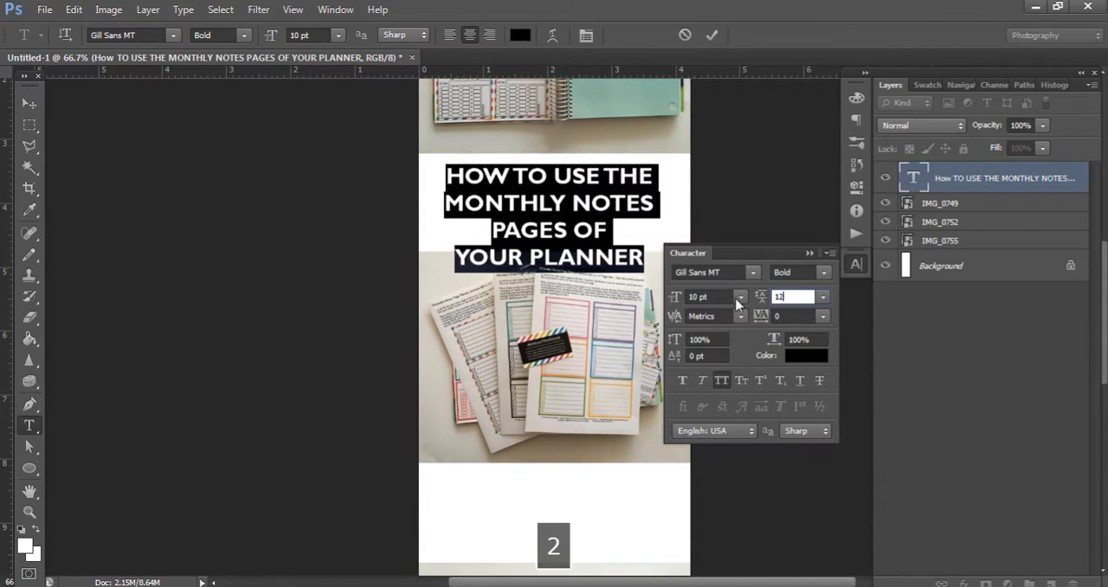
{"action": "key", "text": "BackSpace"}
{"action": "type", "text": "5"}
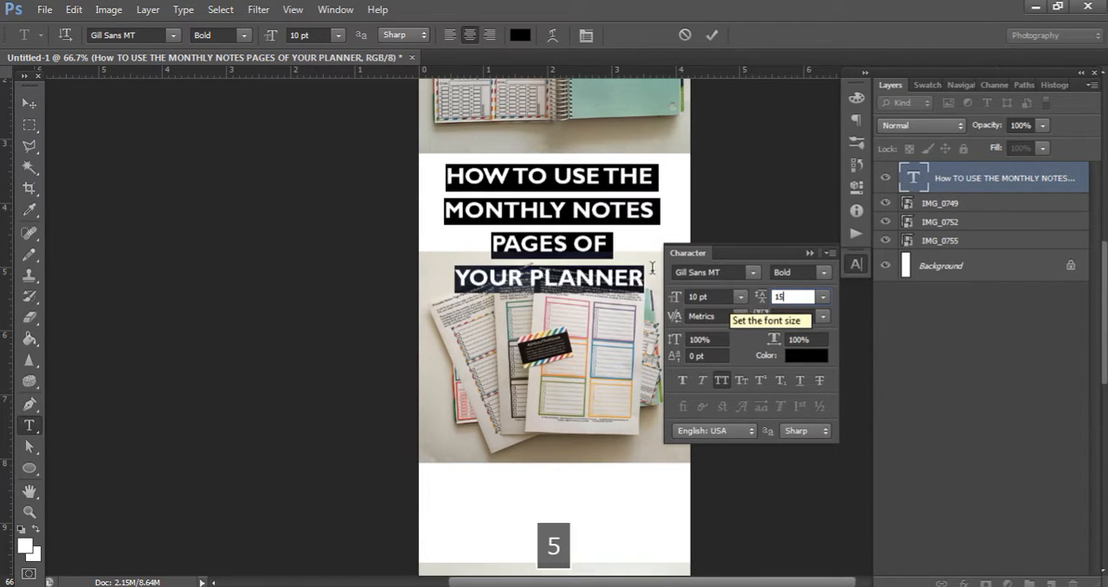
{"action": "key", "text": "BackSpace"}
{"action": "type", "text": "2"}
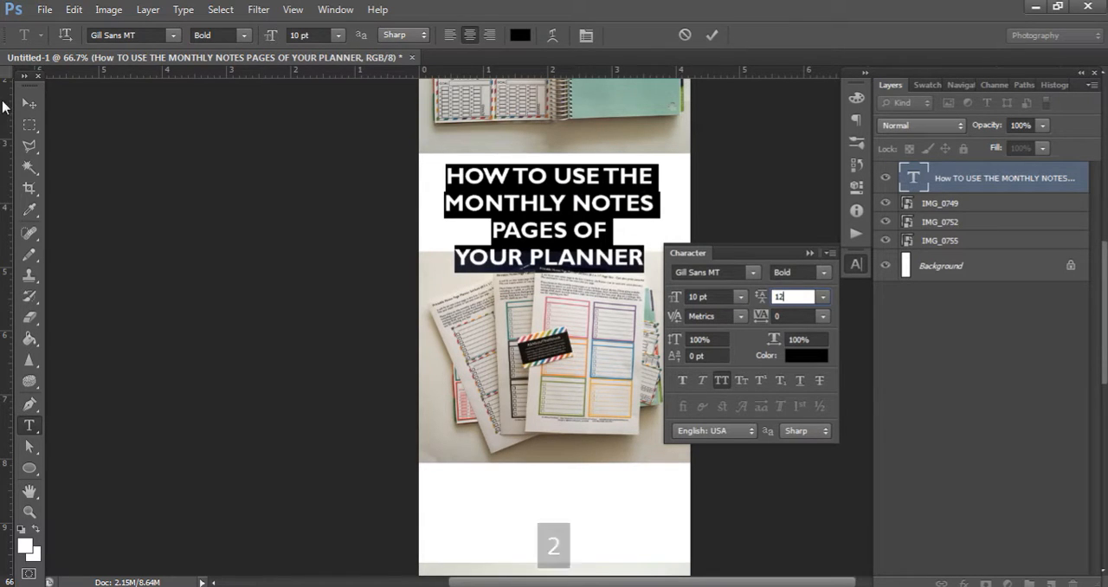
{"action": "left_click", "coordinate": [29, 102]}
{"action": "left_click_drag", "start_coordinate": [562, 230], "coordinate": [568, 213]}
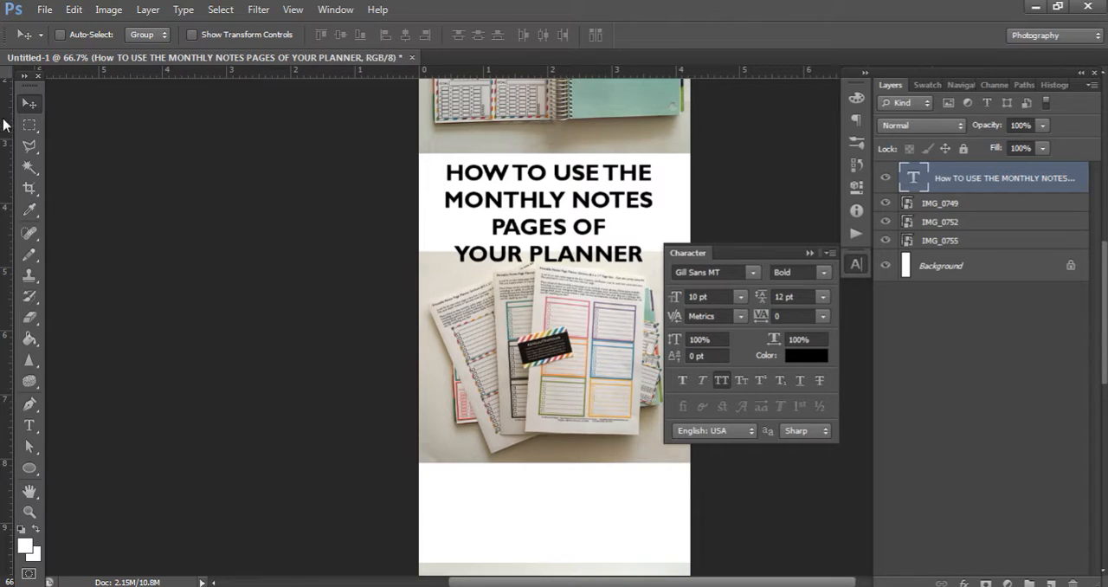
Step: Center the title horizontally across the canvas by aligning it to a full-width rectangular selection around it, and clear the selection
{"action": "left_click", "coordinate": [31, 128]}
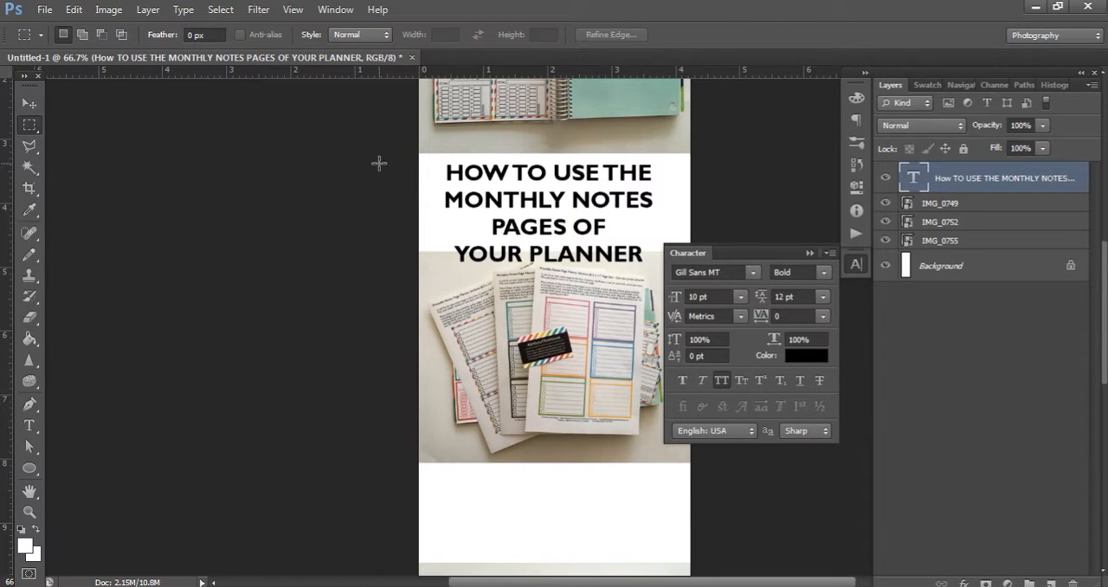
{"action": "left_click_drag", "start_coordinate": [381, 162], "coordinate": [905, 336]}
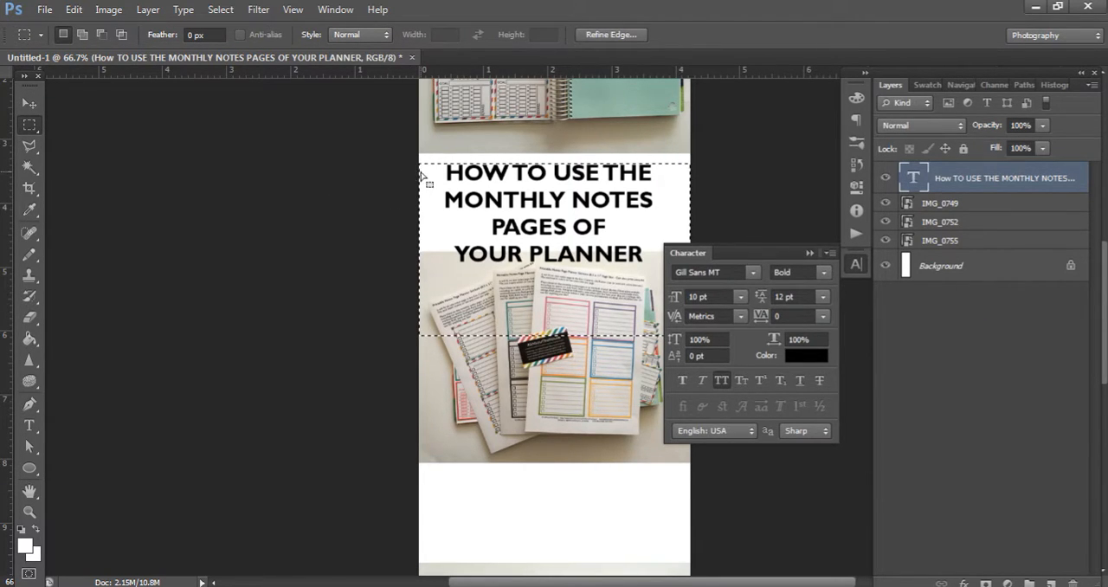
{"action": "left_click", "coordinate": [29, 103]}
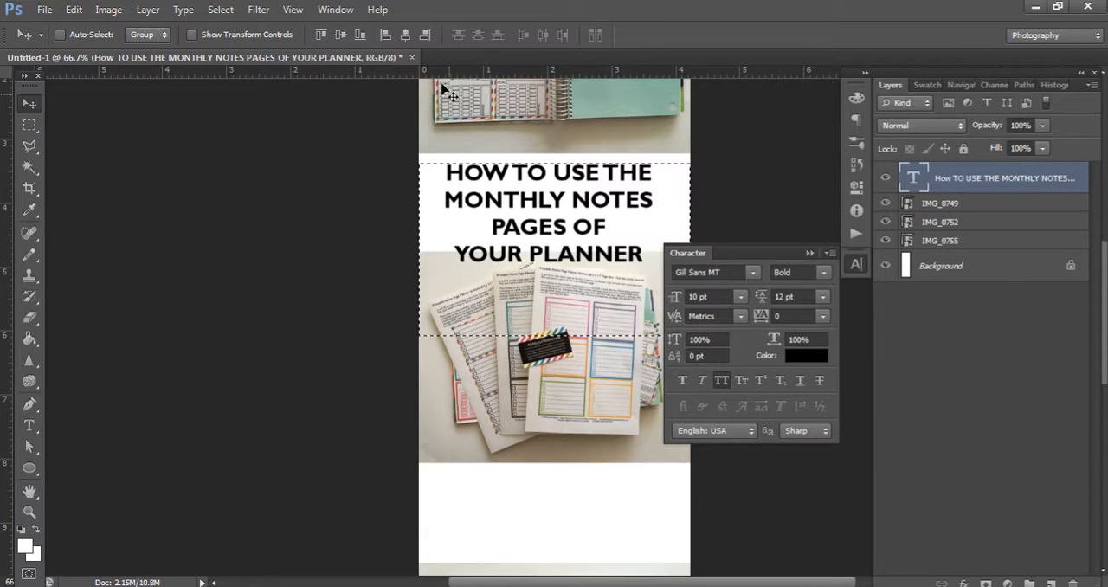
{"action": "left_click", "coordinate": [404, 35]}
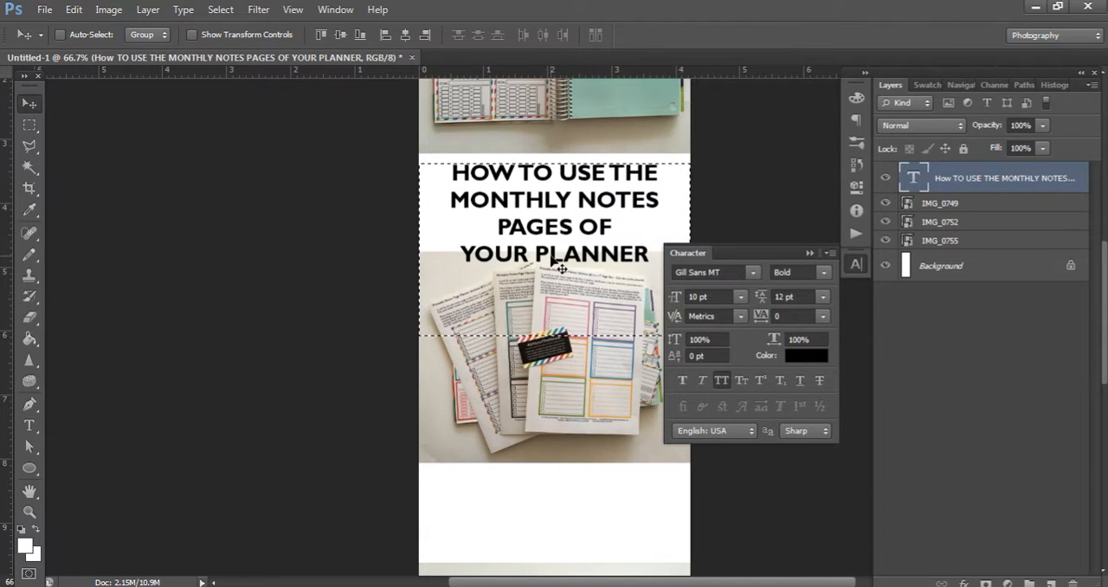
{"action": "key", "text": "ctrl+d"}
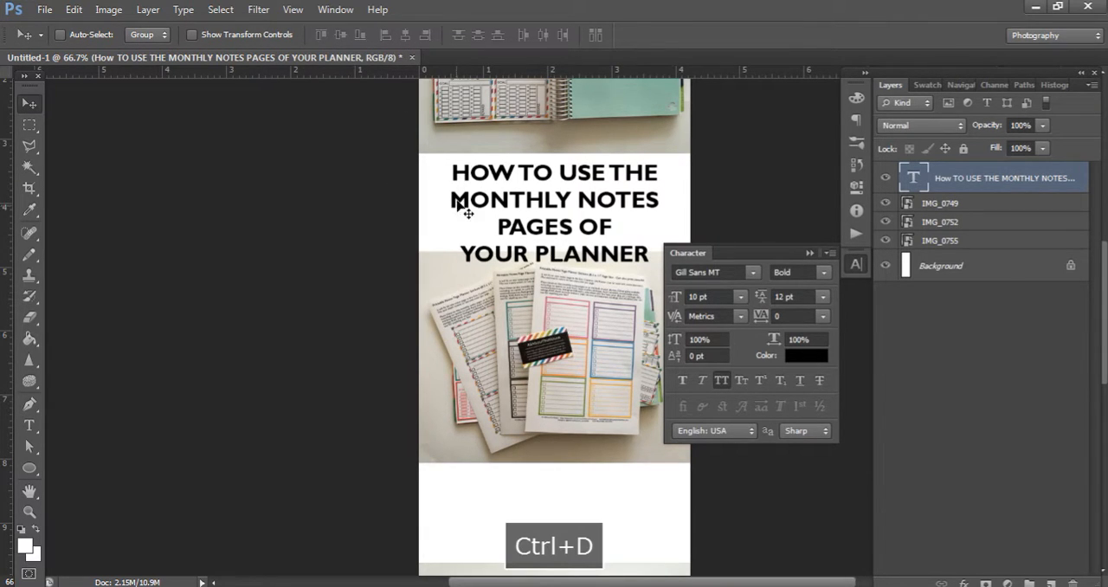
{"action": "left_click", "coordinate": [810, 252]}
Step: Move the middle photo (IMG_0752) down so that its upper edge sits just below the title's last line
{"action": "key", "text": "ctrl+minus"}
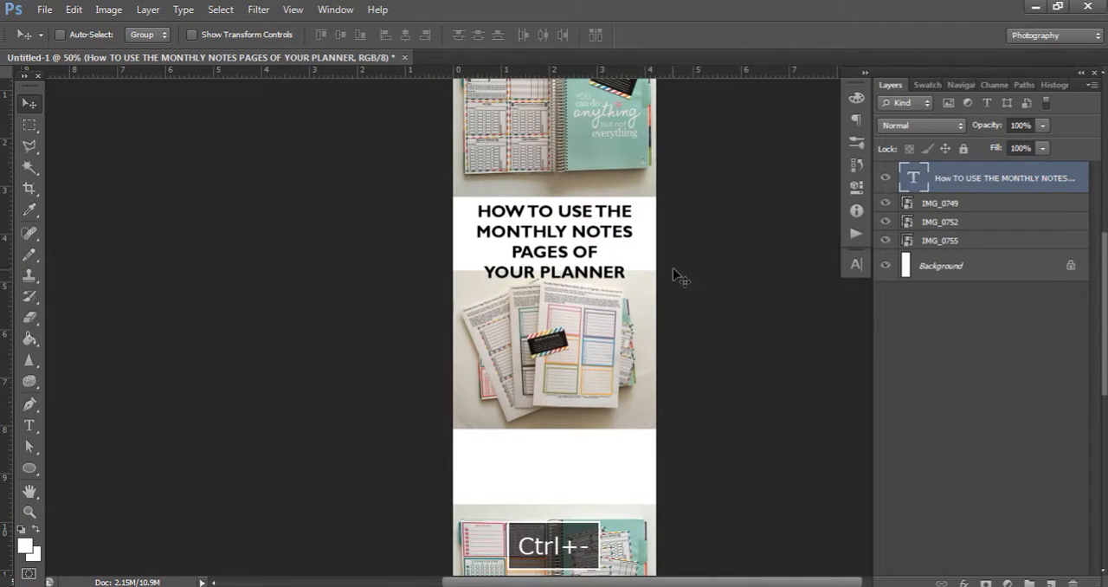
{"action": "scroll", "coordinate": [675, 270], "scroll_direction": "up", "scroll_amount": 2}
{"action": "scroll", "coordinate": [684, 282], "scroll_direction": "down", "scroll_amount": 1}
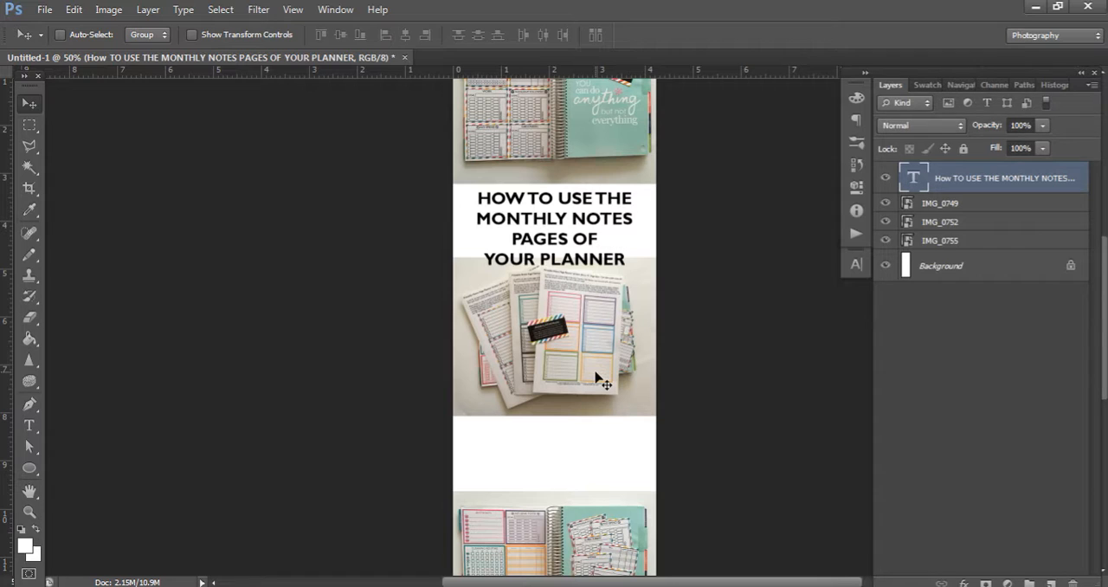
{"action": "left_click", "coordinate": [613, 323], "text": "ctrl+alt"}
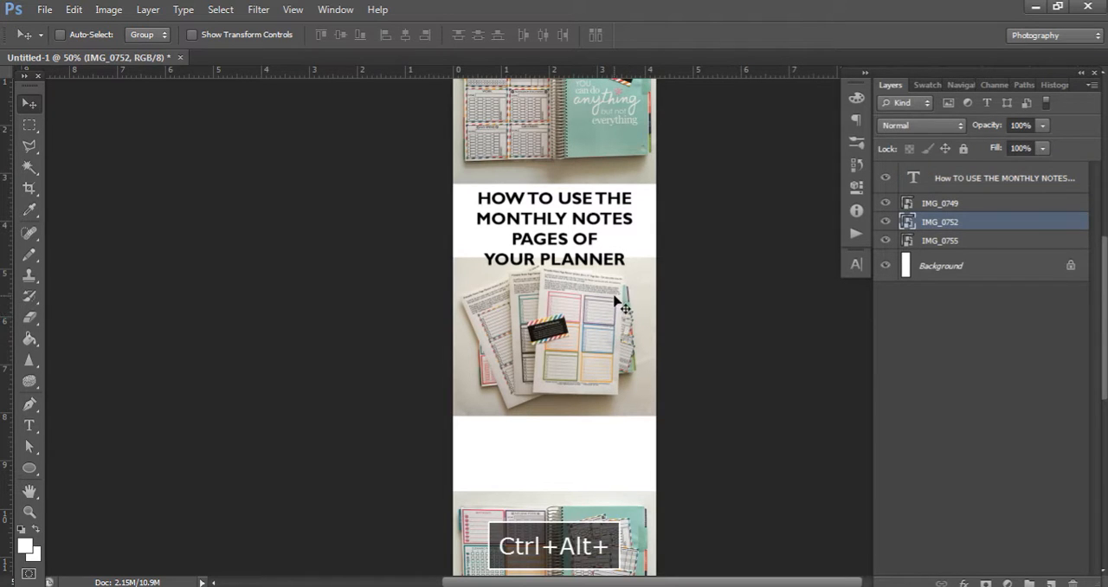
{"action": "left_click_drag", "start_coordinate": [615, 300], "coordinate": [618, 321]}
{"action": "scroll", "coordinate": [716, 327], "scroll_direction": "up", "scroll_amount": 3}
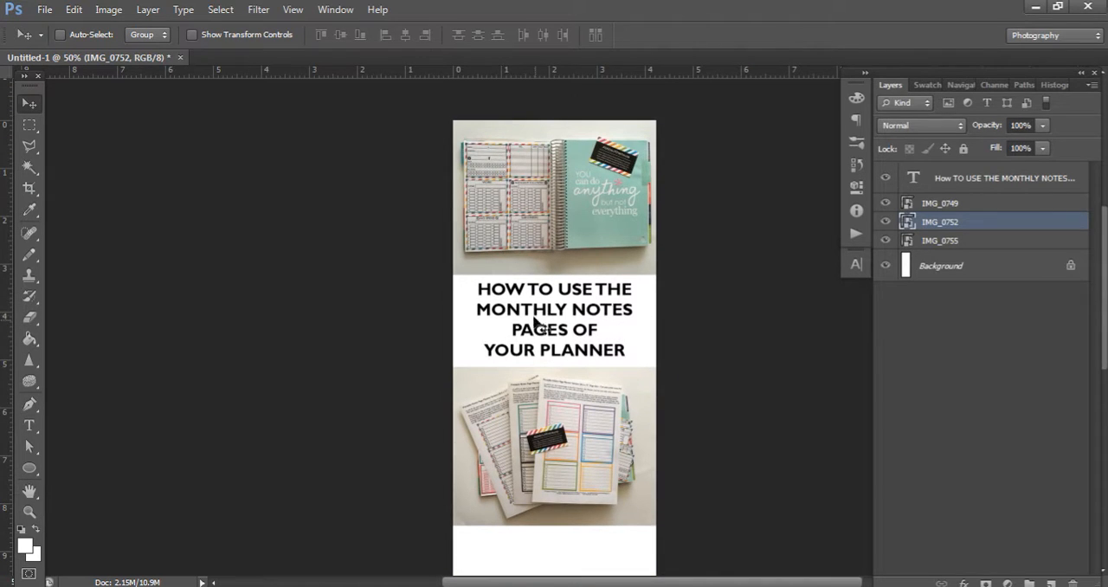
{"action": "scroll", "coordinate": [618, 334], "scroll_direction": "down", "scroll_amount": 3}
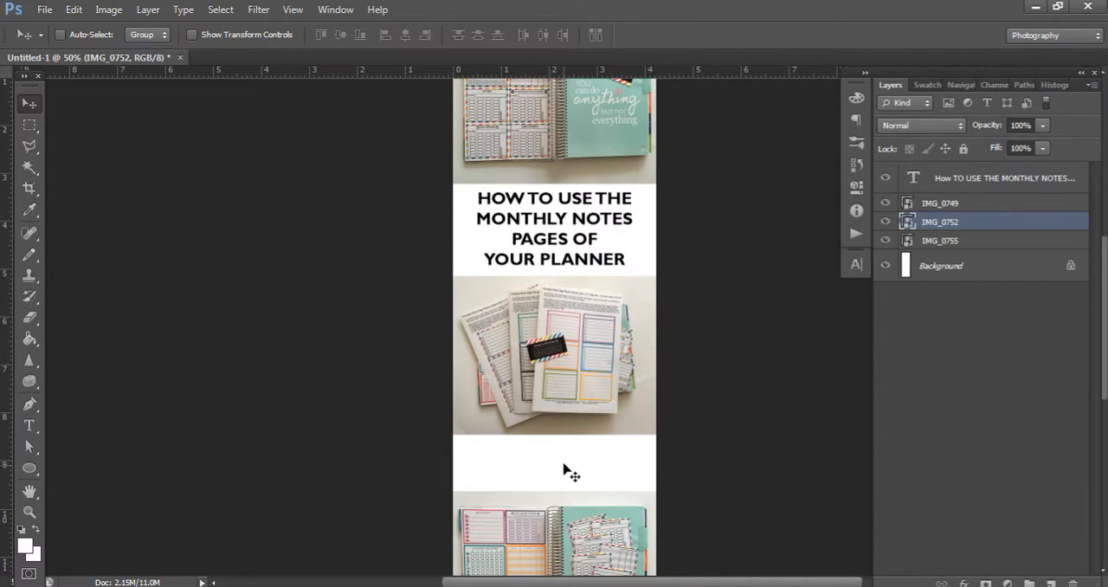
{"action": "scroll", "coordinate": [564, 468], "scroll_direction": "down", "scroll_amount": 3}
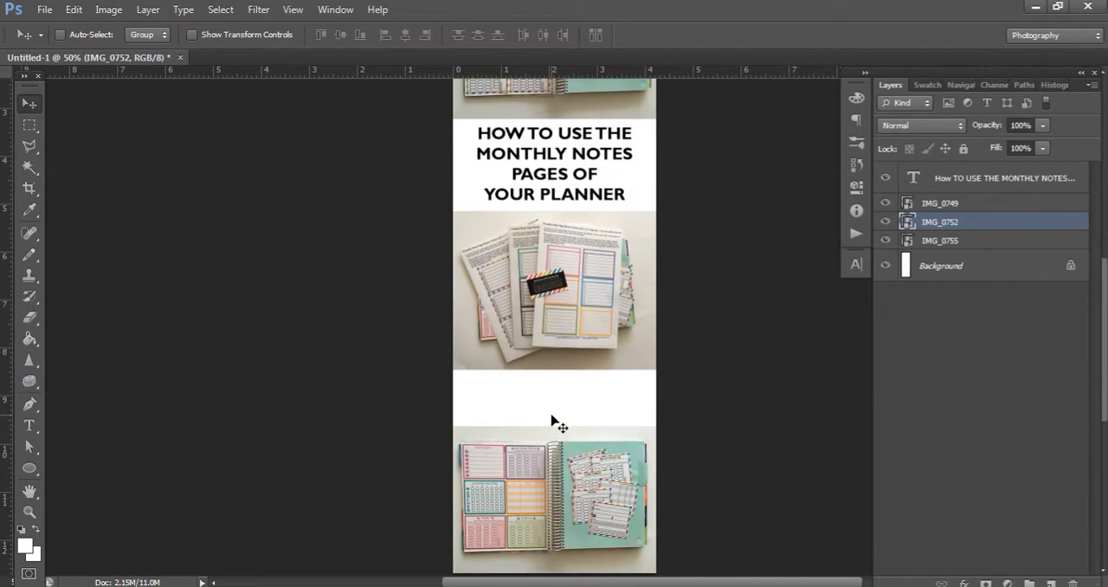
Step: Start a new text in the lower white gap with the first line FIND OUT MORE @
{"action": "key", "text": "ctrl+equal"}
{"action": "scroll", "coordinate": [549, 416], "scroll_direction": "down", "scroll_amount": 1}
{"action": "key", "text": "t"}
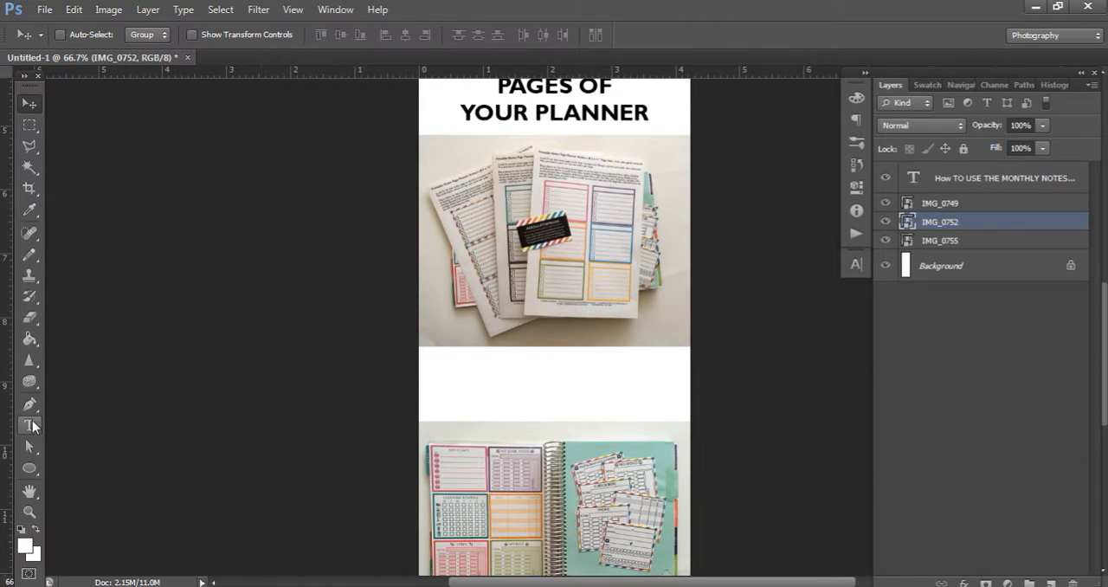
{"action": "left_click", "coordinate": [442, 371]}
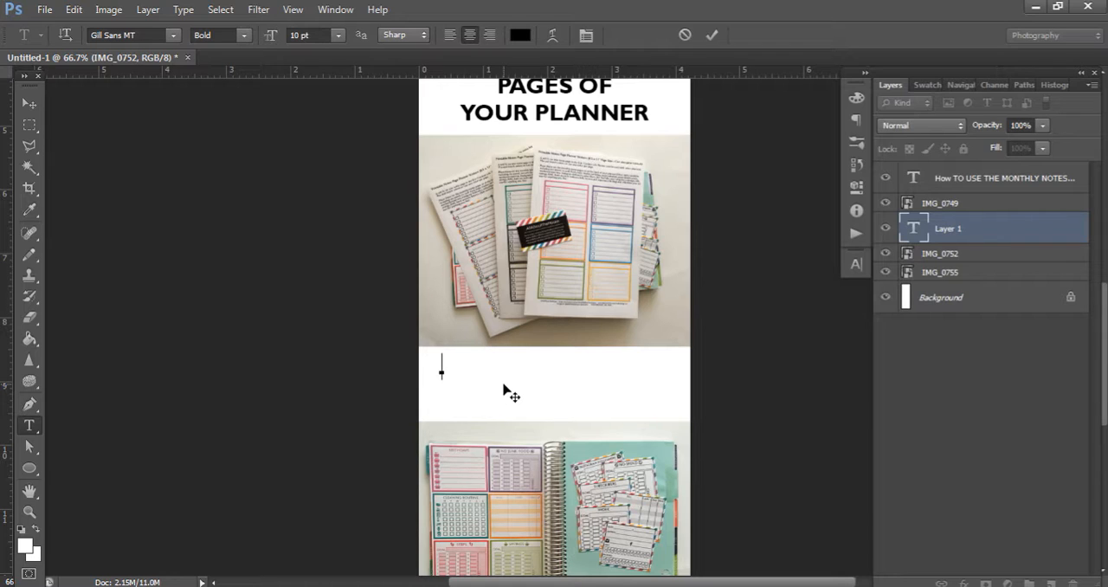
{"action": "scroll", "coordinate": [528, 395], "scroll_direction": "up", "scroll_amount": 3}
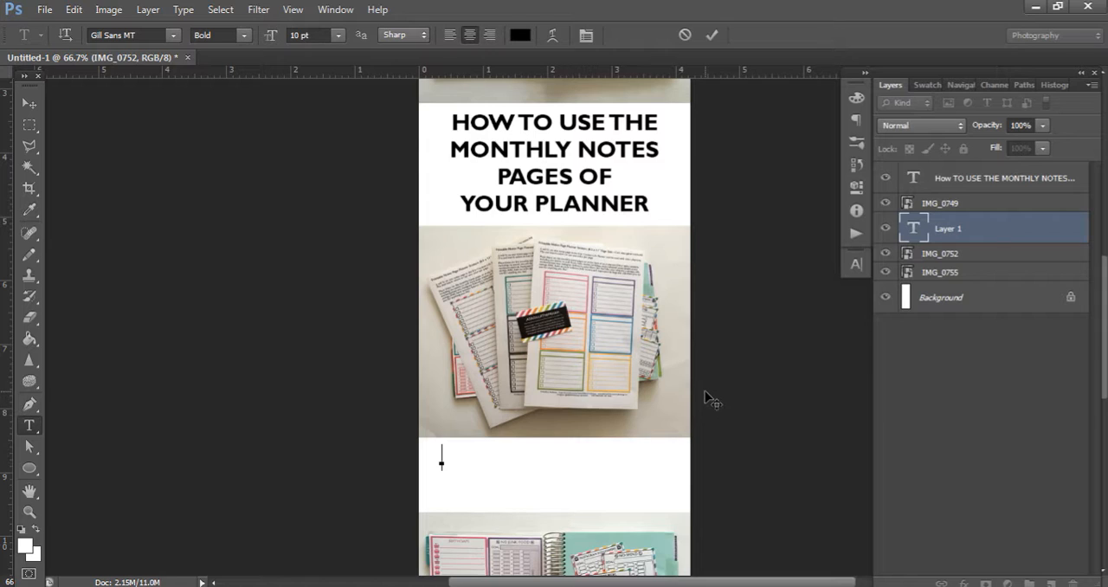
{"action": "scroll", "coordinate": [724, 240], "scroll_direction": "down", "scroll_amount": 1}
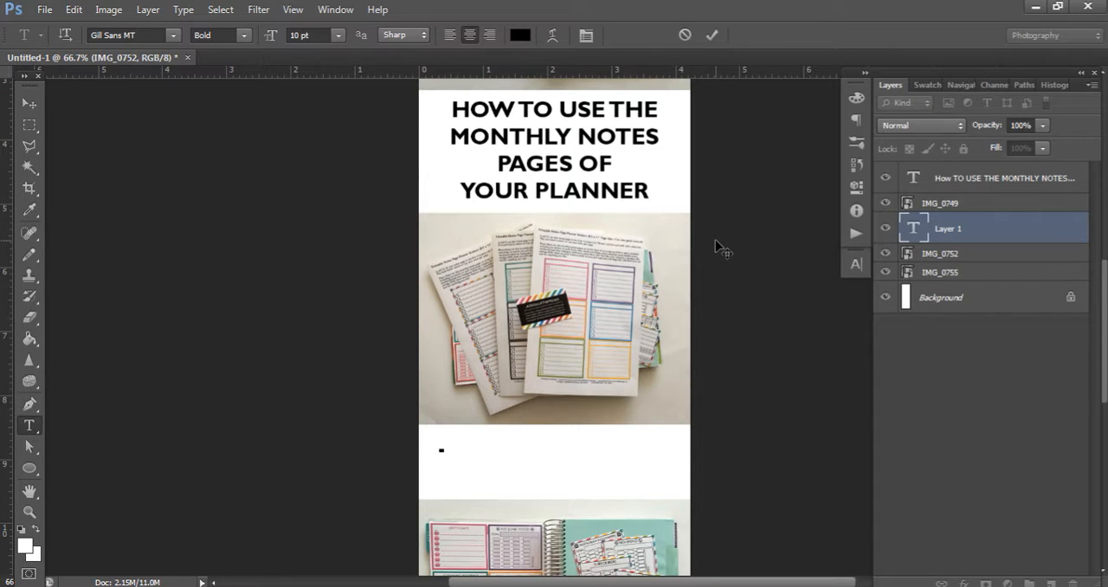
{"action": "type", "text": "RIUN"}
{"action": "key", "text": "BackSpace"}
{"action": "key", "text": "BackSpace"}
{"action": "key", "text": "BackSpace"}
{"action": "key", "text": "BackSpace"}
{"action": "type", "text": "FRI"}
{"action": "key", "text": "BackSpace"}
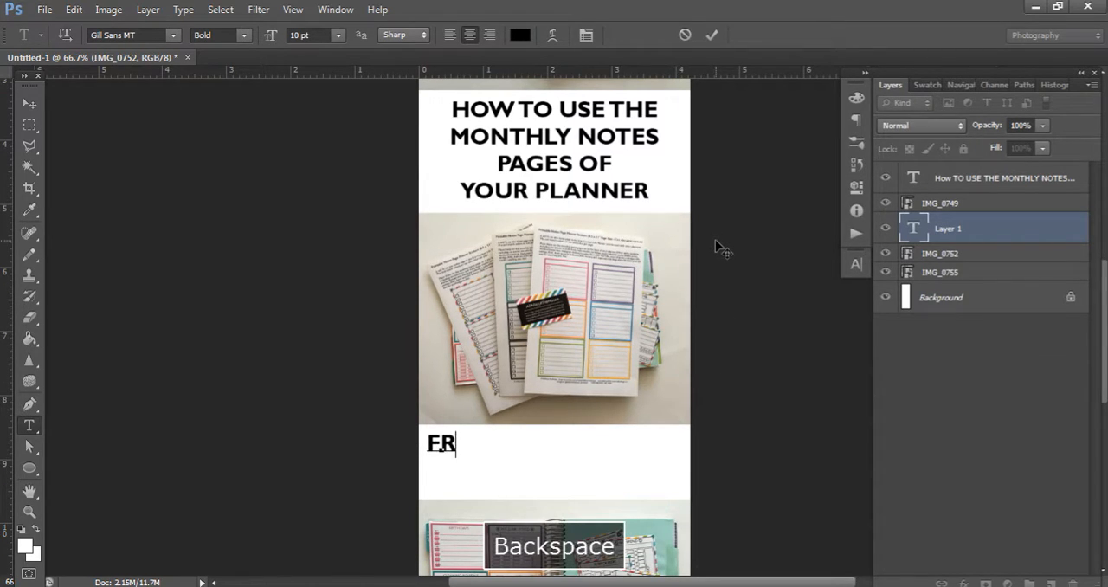
{"action": "type", "text": "IND OUT MORE"}
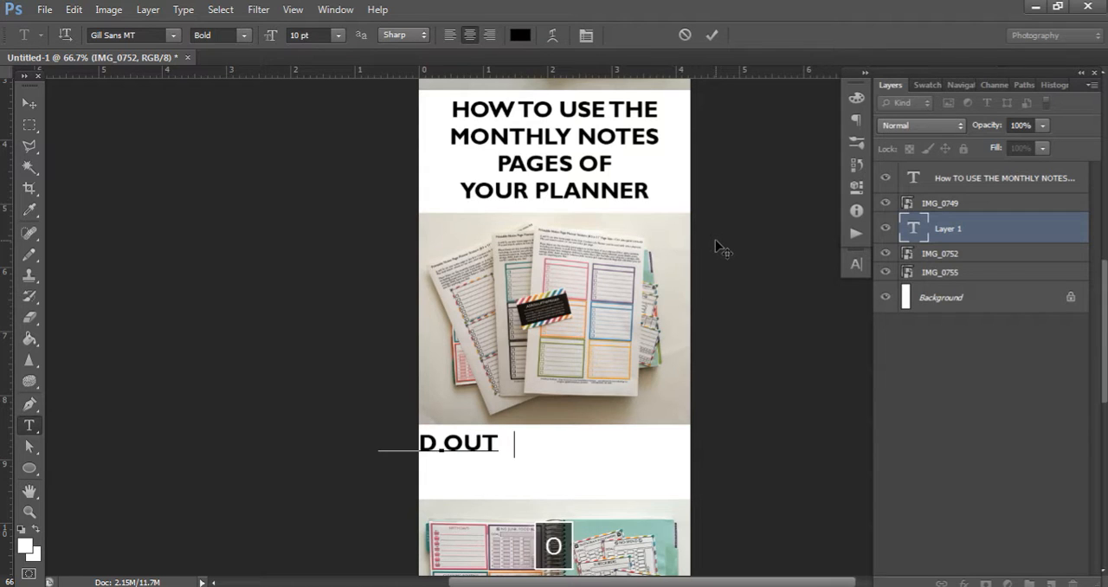
{"action": "type", "text": " @"}
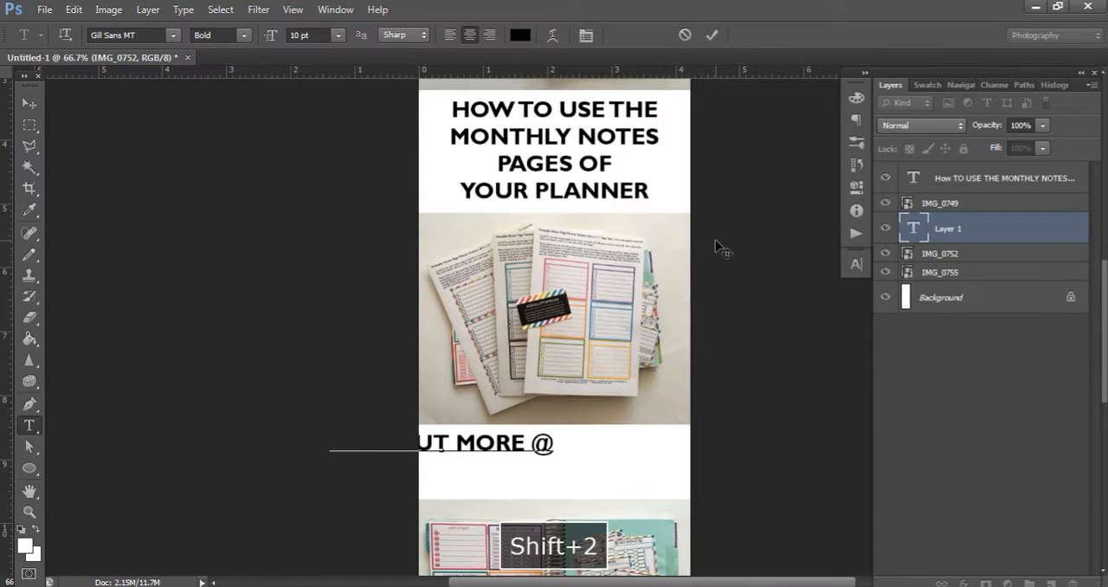
{"action": "key", "text": "Return"}
{"action": "type", "text": "WWW.AL"}
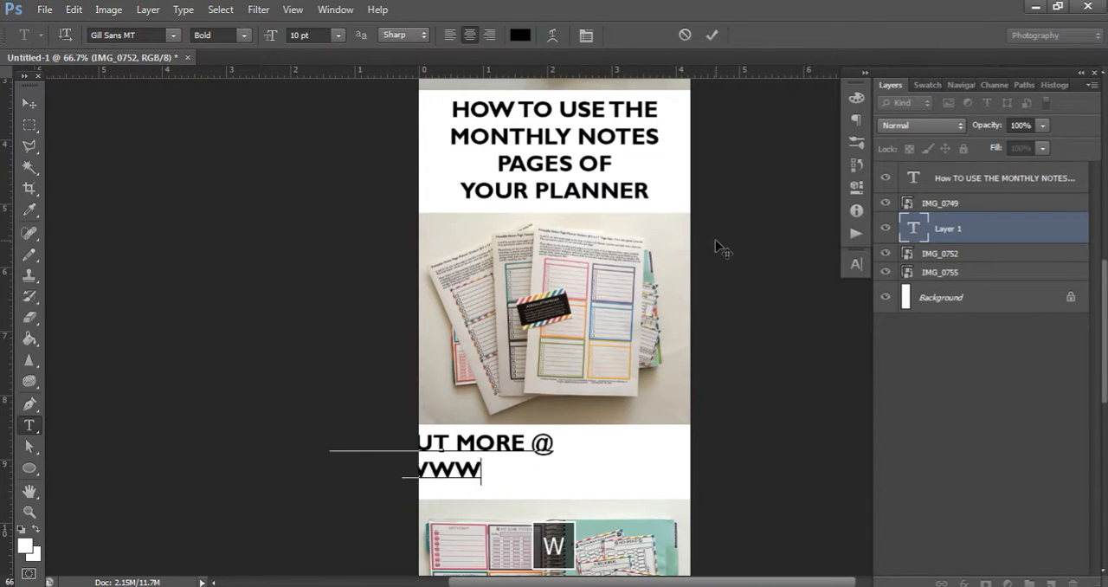
{"action": "type", "text": "LABOUT"}
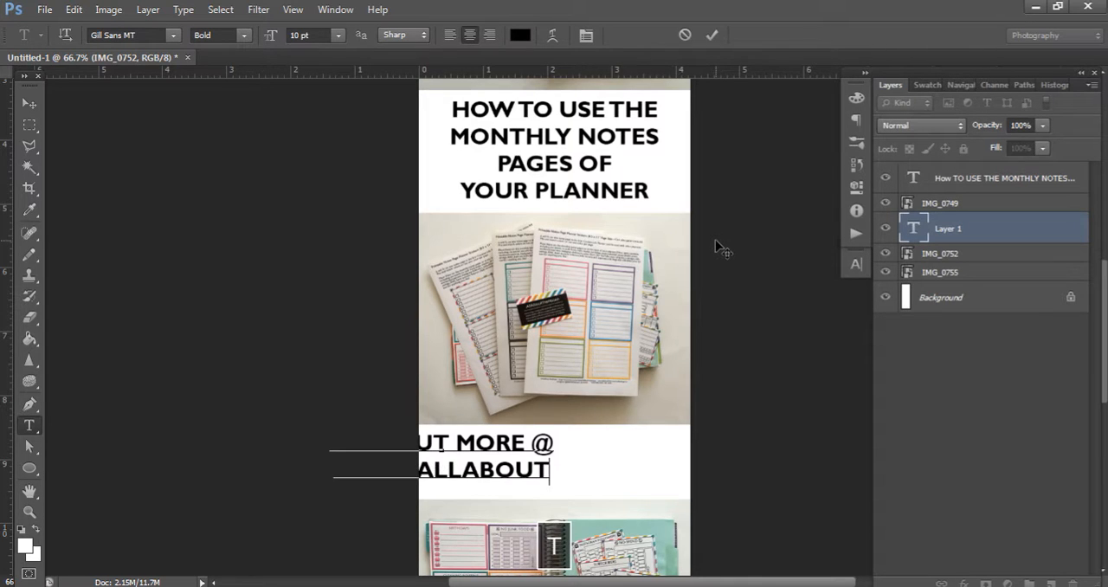
{"action": "type", "text": "THEHOUSEPRINT"}
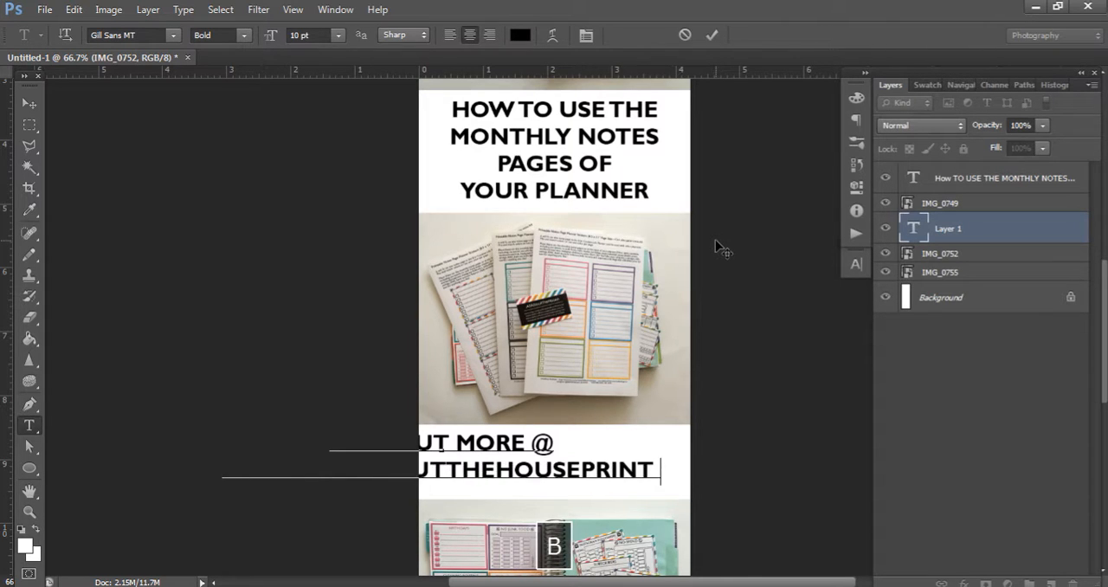
{"action": "type", "text": "ABLESBLOG.COM"}
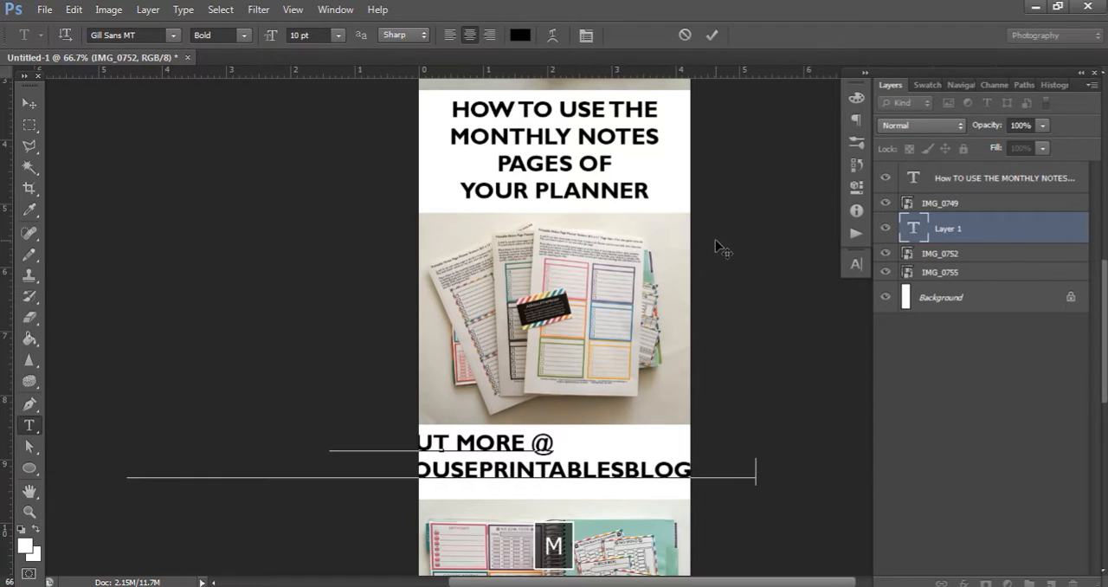
Step: Set both lines of the new text to 4 pt after trying larger sizes, and move the text into the middle of the lower white gap
{"action": "key", "text": "ctrl+a"}
{"action": "left_click", "coordinate": [308, 34]}
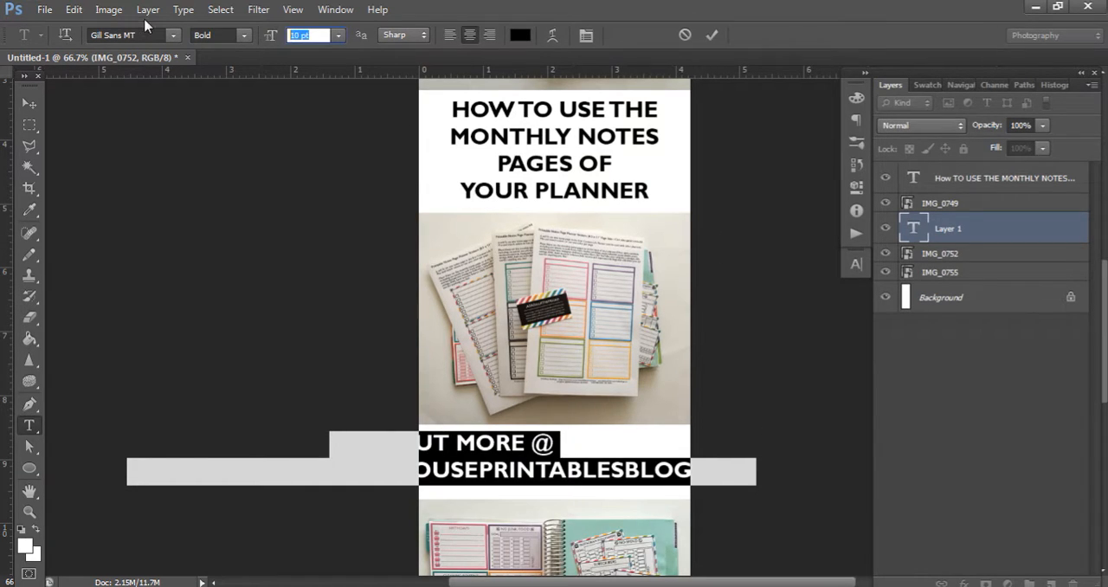
{"action": "type", "text": "8"}
{"action": "key", "text": "BackSpace"}
{"action": "type", "text": "7"}
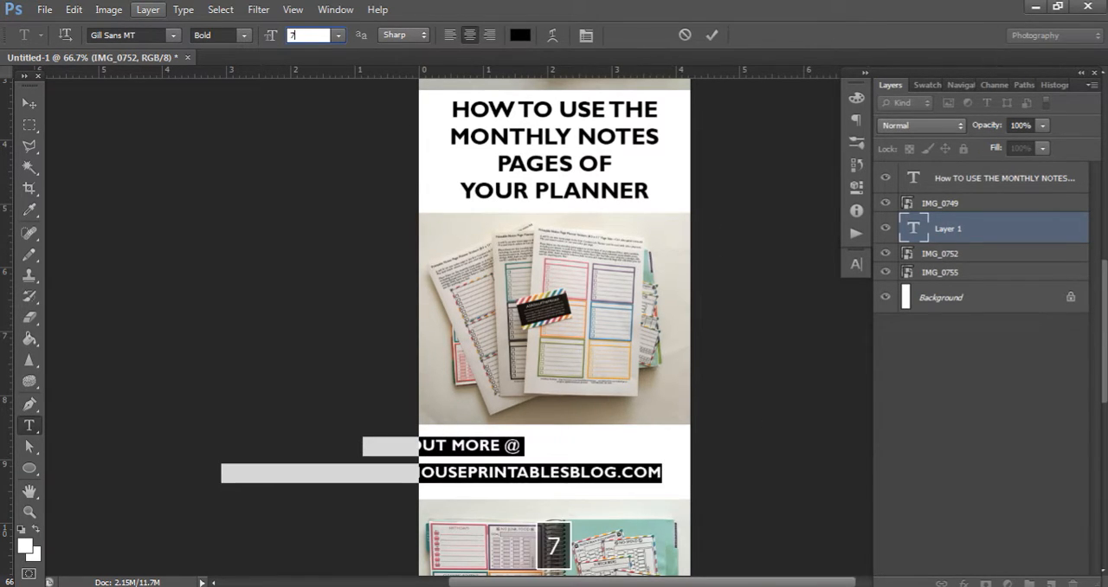
{"action": "key", "text": "BackSpace"}
{"action": "type", "text": "5"}
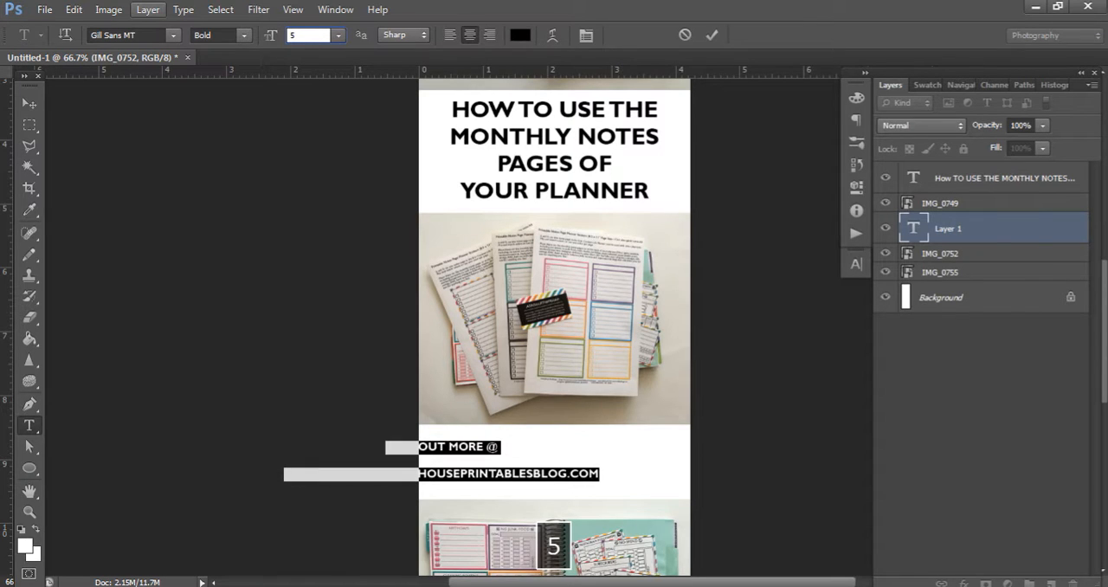
{"action": "key", "text": "BackSpace"}
{"action": "type", "text": "4"}
{"action": "left_click", "coordinate": [29, 103]}
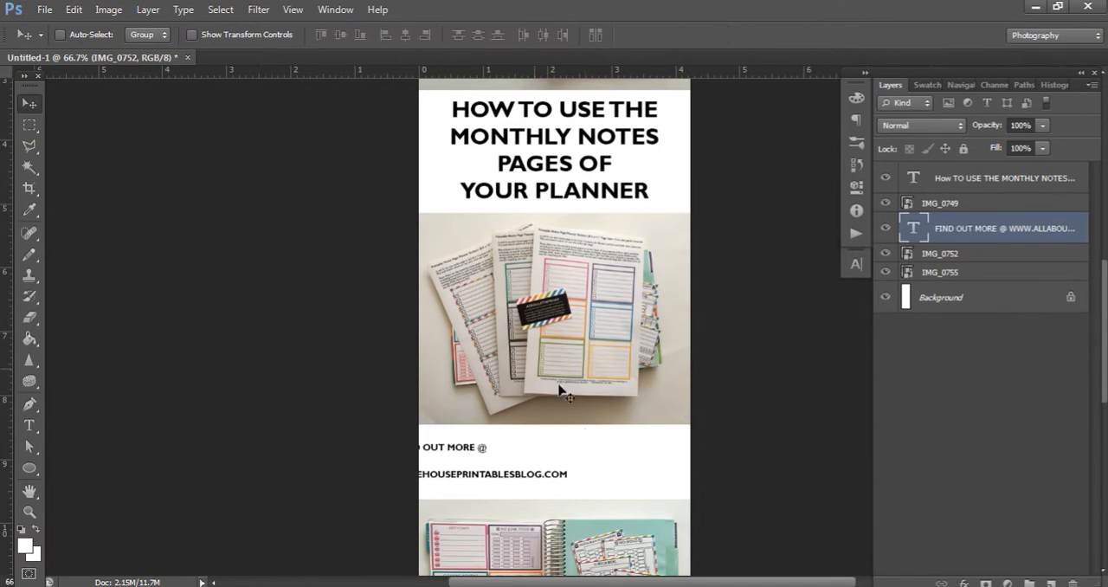
{"action": "left_click_drag", "start_coordinate": [549, 475], "coordinate": [657, 483]}
Step: Cut FIND OUT MORE @ from the two-line text and paste it as a separate text above the blog address
{"action": "left_click", "coordinate": [28, 425]}
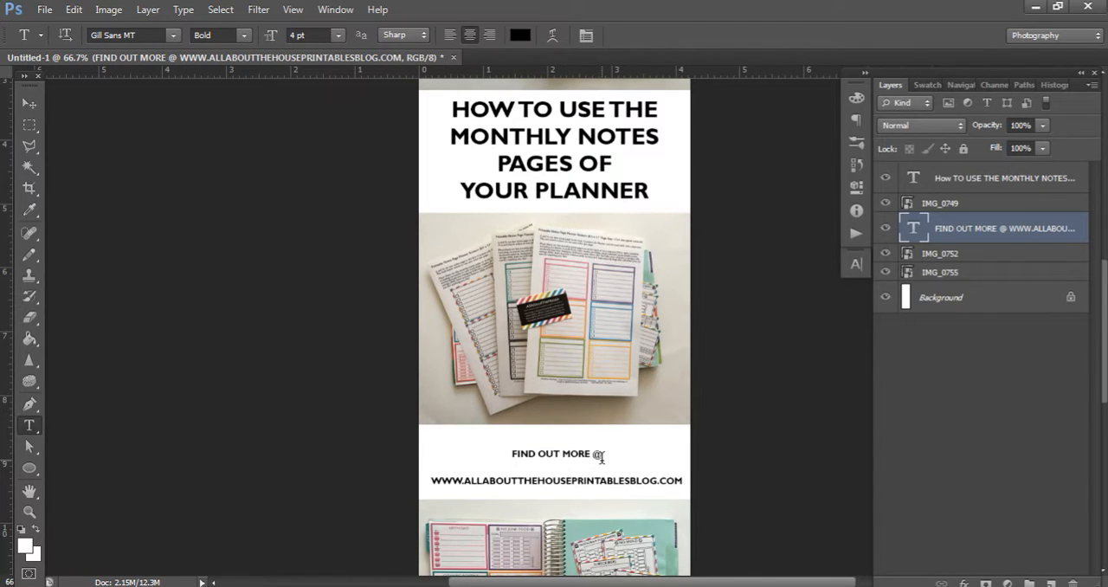
{"action": "left_click_drag", "start_coordinate": [601, 456], "coordinate": [509, 455]}
{"action": "right_click", "coordinate": [527, 454]}
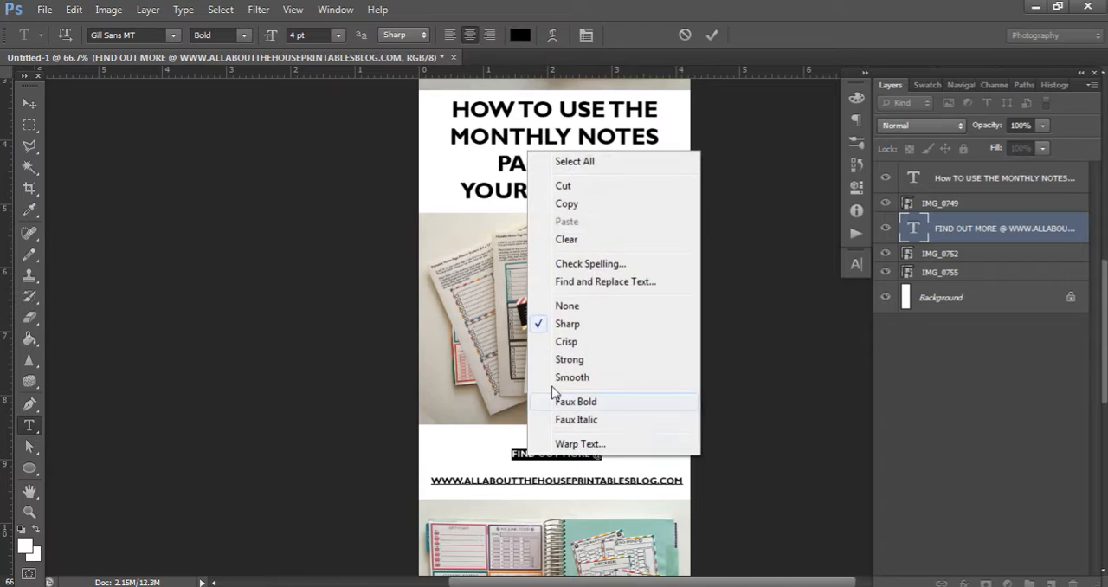
{"action": "left_click", "coordinate": [563, 185]}
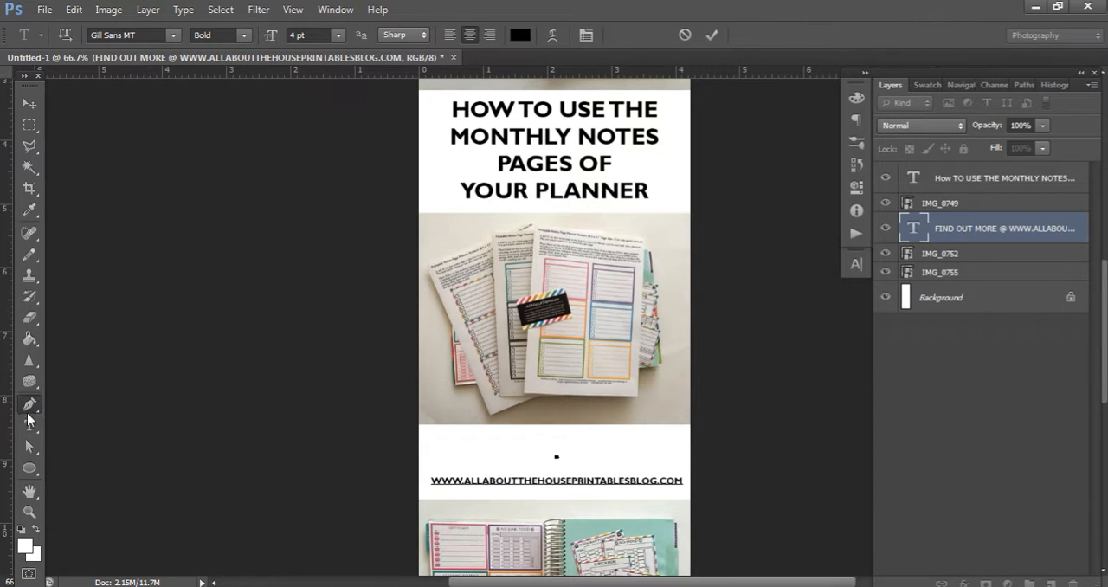
{"action": "left_click", "coordinate": [29, 424]}
{"action": "left_click", "coordinate": [557, 440]}
{"action": "key", "text": "ctrl+v"}
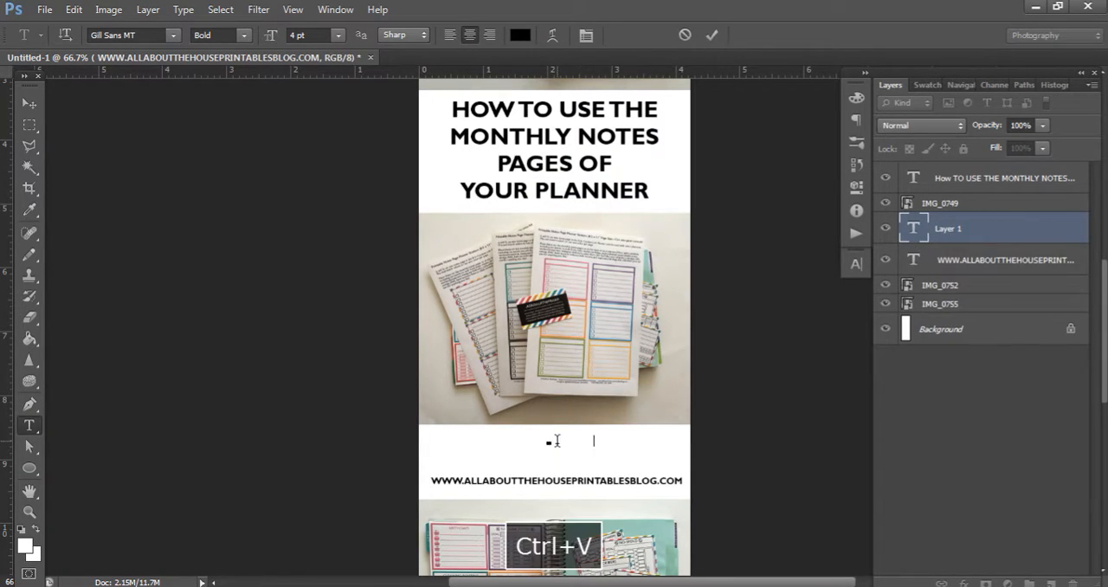
Step: Set the font size of FIND OUT MORE @ to 10 pt and center it in the upper part of the lower white gap
{"action": "key", "text": "ctrl+a"}
{"action": "left_click", "coordinate": [309, 35]}
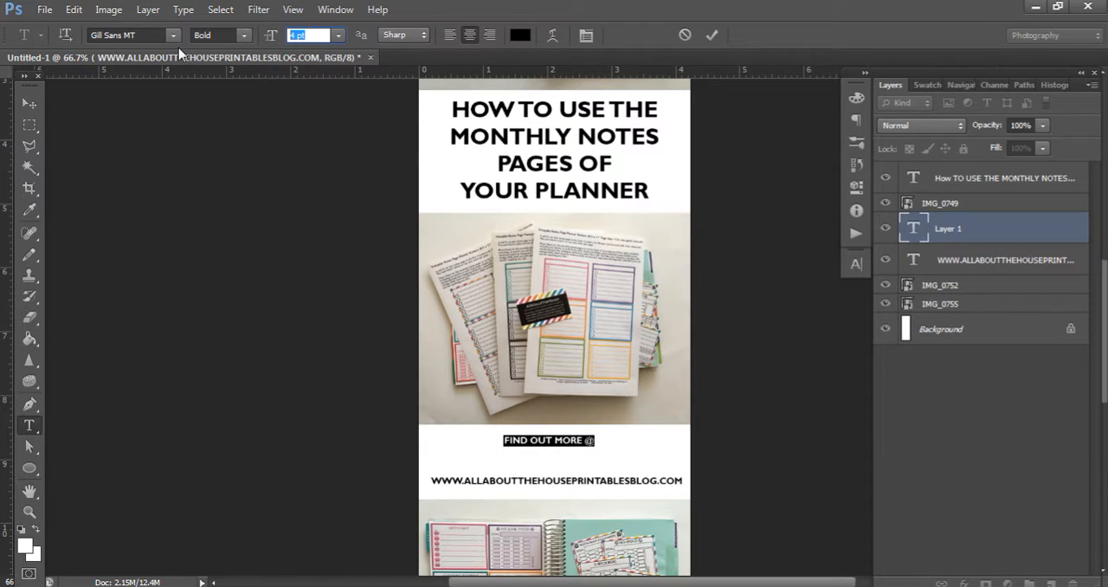
{"action": "type", "text": "10"}
{"action": "key", "text": "Return"}
{"action": "left_click", "coordinate": [30, 106]}
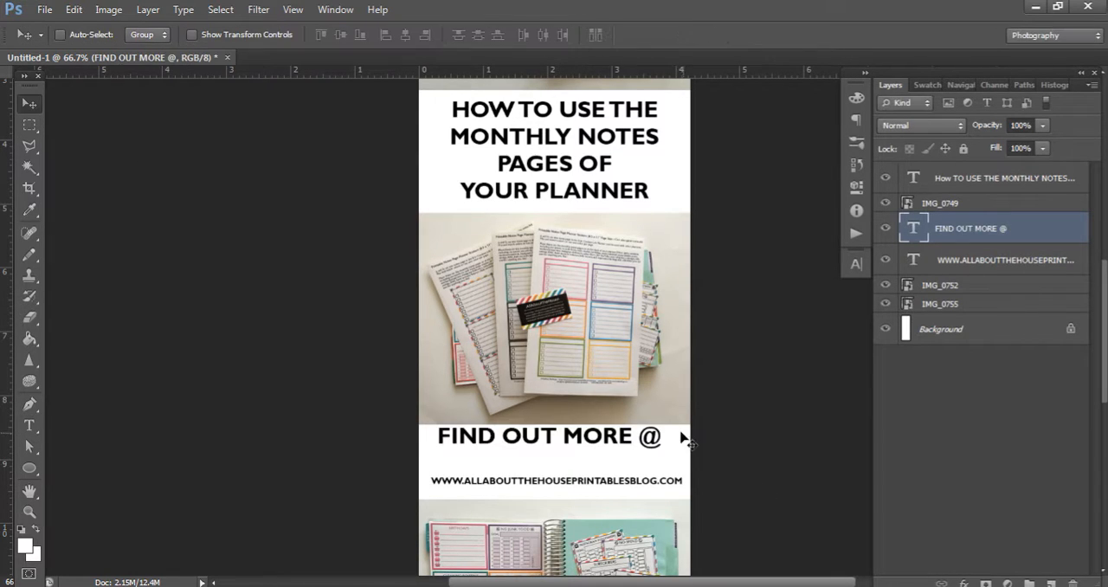
{"action": "left_click_drag", "start_coordinate": [658, 437], "coordinate": [664, 446]}
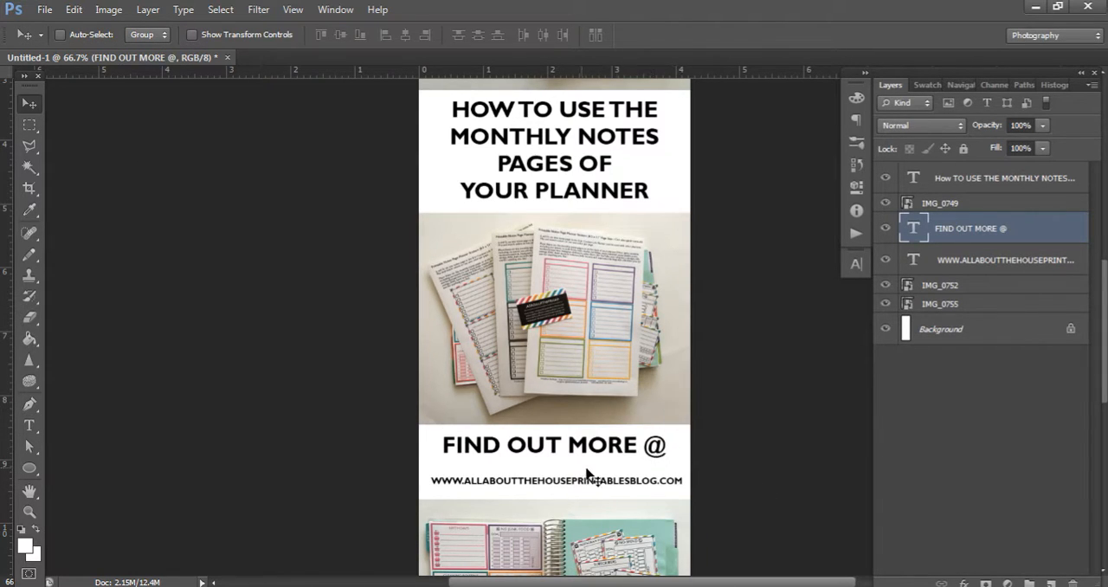
Step: Move the blog address up so that it sits directly below FIND OUT MORE @
{"action": "left_click", "coordinate": [997, 261]}
{"action": "left_click_drag", "start_coordinate": [683, 488], "coordinate": [680, 474]}
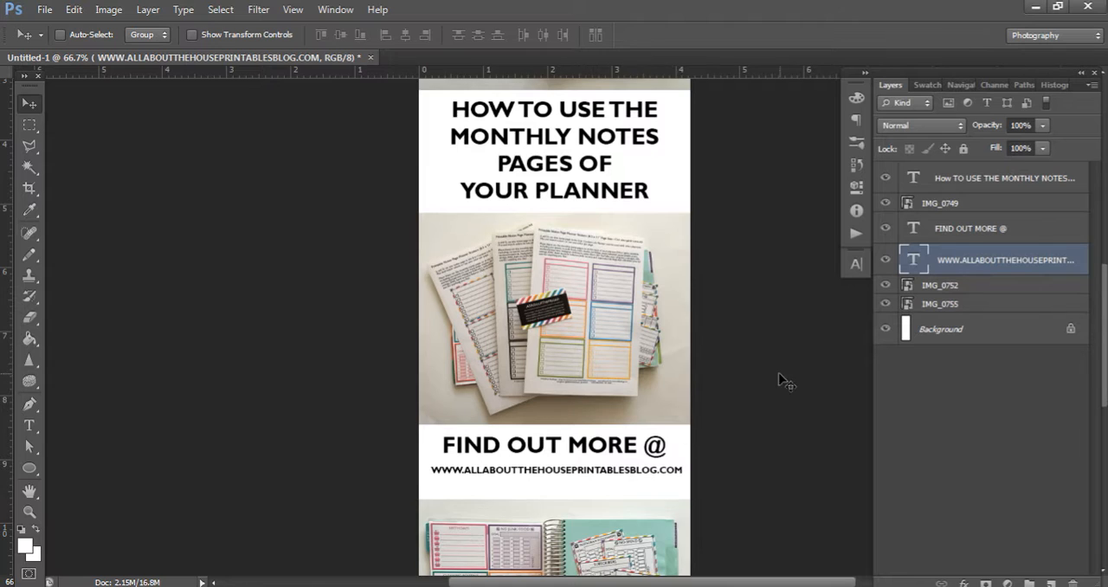
{"action": "scroll", "coordinate": [776, 377], "scroll_direction": "down", "scroll_amount": 3}
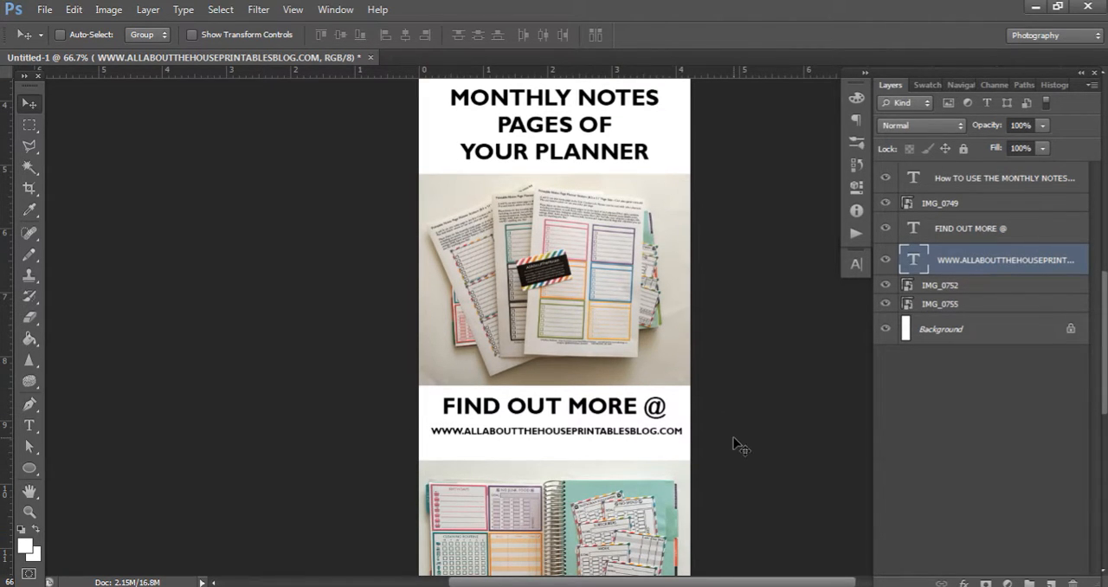
{"action": "scroll", "coordinate": [762, 423], "scroll_direction": "up", "scroll_amount": 3}
{"action": "scroll", "coordinate": [765, 417], "scroll_direction": "up", "scroll_amount": 2}
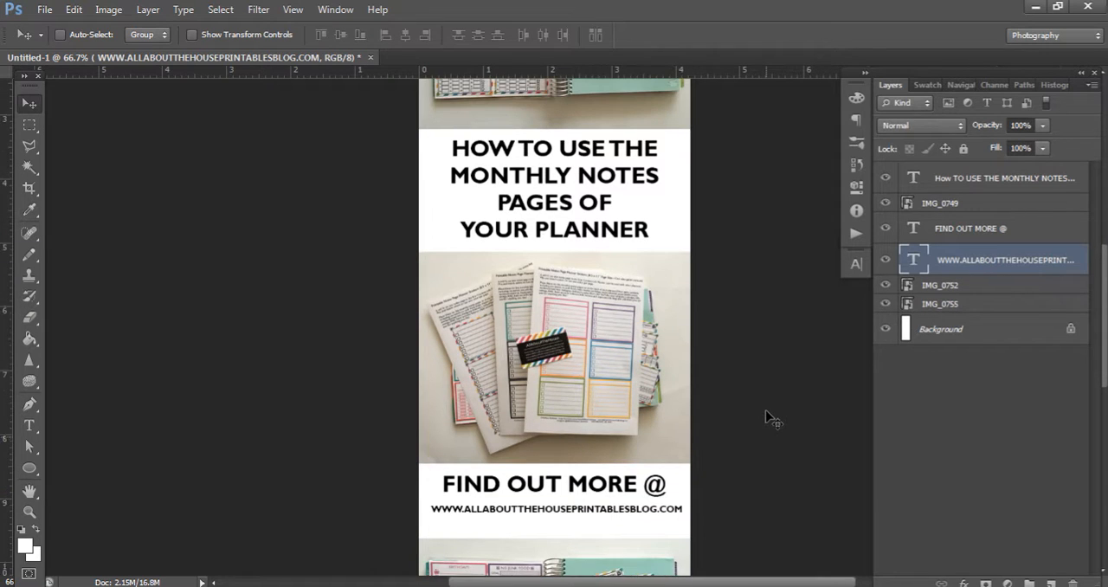
{"action": "scroll", "coordinate": [536, 496], "scroll_direction": "down", "scroll_amount": 1}
{"action": "scroll", "coordinate": [759, 431], "scroll_direction": "down", "scroll_amount": 8}
{"action": "scroll", "coordinate": [759, 430], "scroll_direction": "down", "scroll_amount": 2}
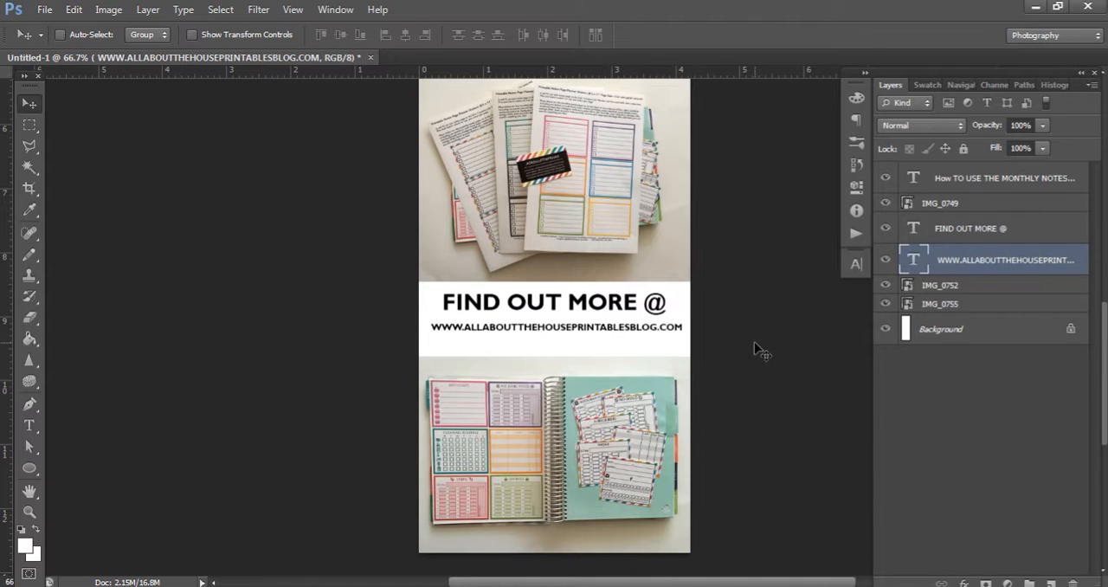
{"action": "scroll", "coordinate": [502, 383], "scroll_direction": "up", "scroll_amount": 1}
{"action": "scroll", "coordinate": [753, 390], "scroll_direction": "up", "scroll_amount": 3}
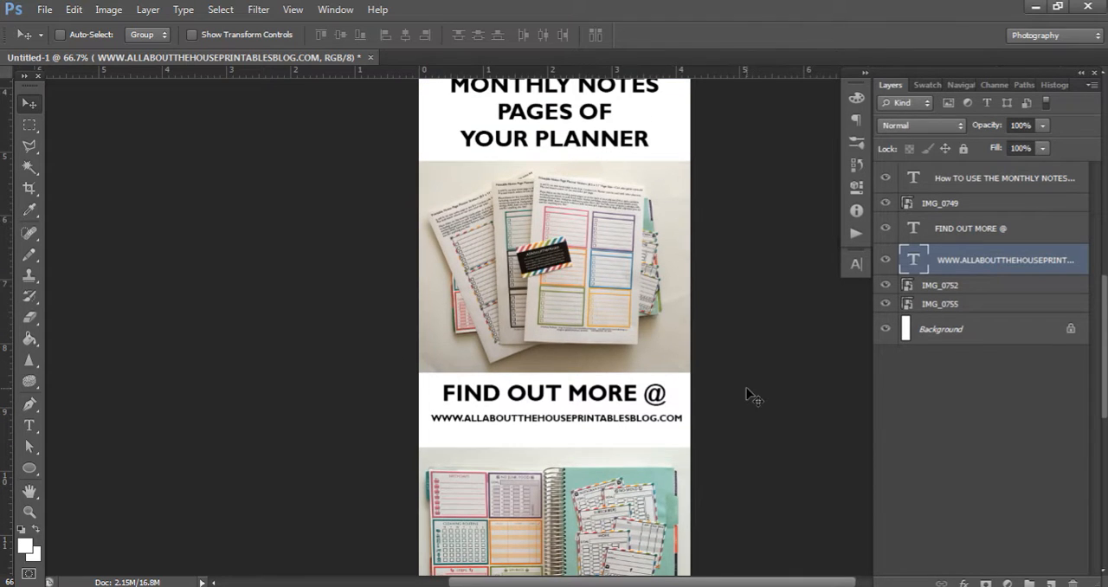
Step: Add a separate text reading SHOP @ ETSY.COM/ALLABOUTHEHOUSE in the lower white gap, directly below the blog address
{"action": "left_click", "coordinate": [28, 425]}
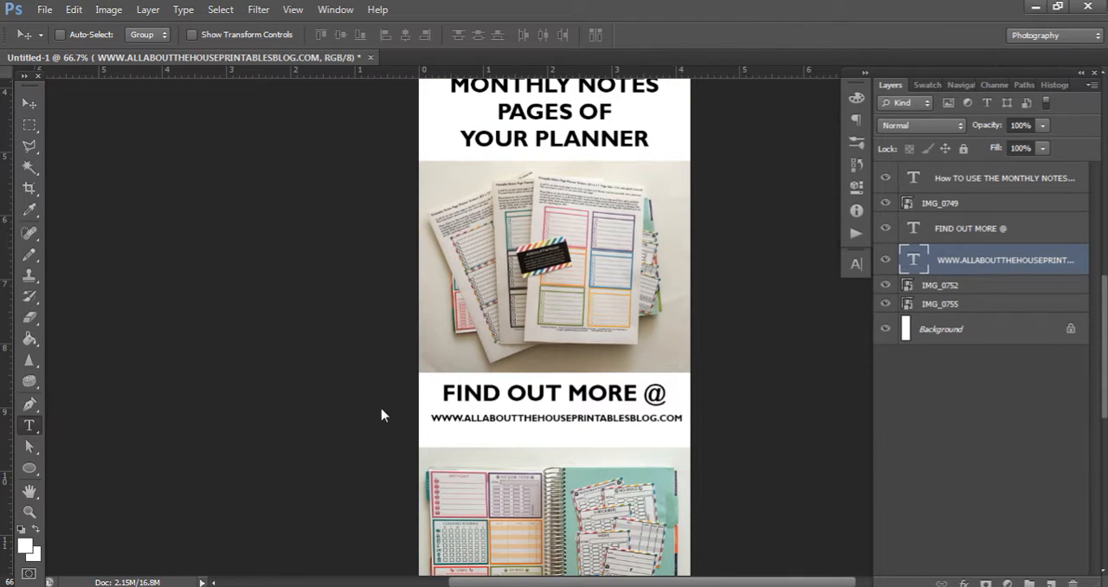
{"action": "left_click", "coordinate": [430, 437]}
{"action": "type", "text": "SO"}
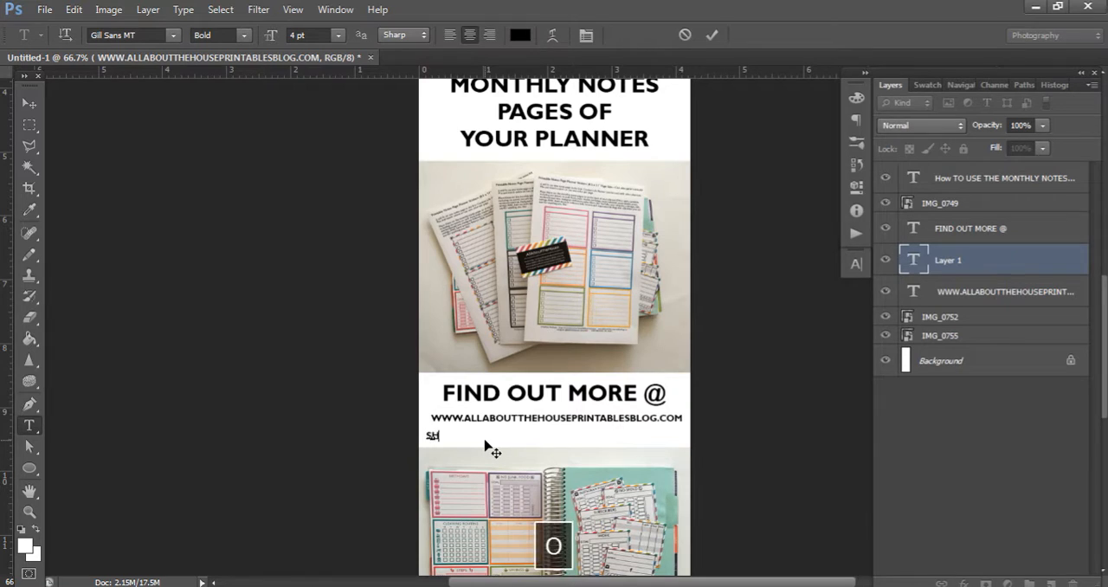
{"action": "type", "text": "P @"}
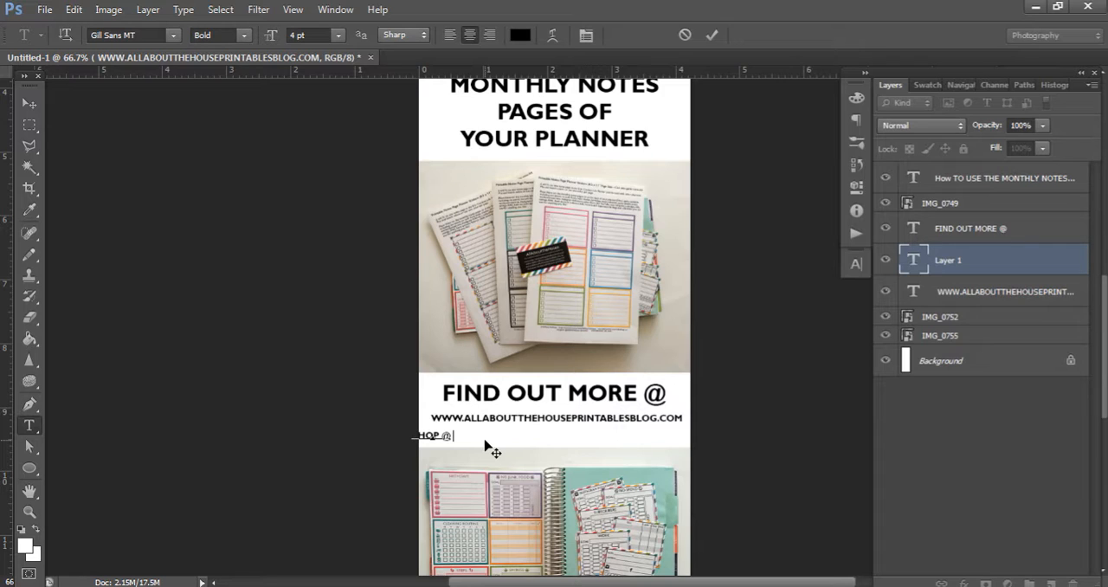
{"action": "type", "text": "ETSY.COM/ALL"}
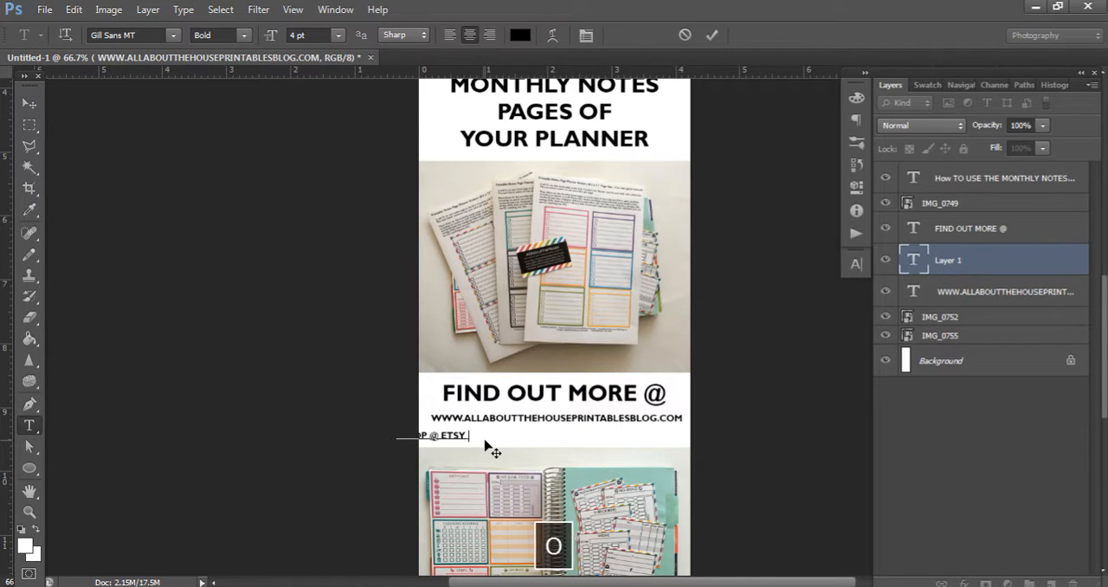
{"action": "type", "text": "ABOUTHEJ"}
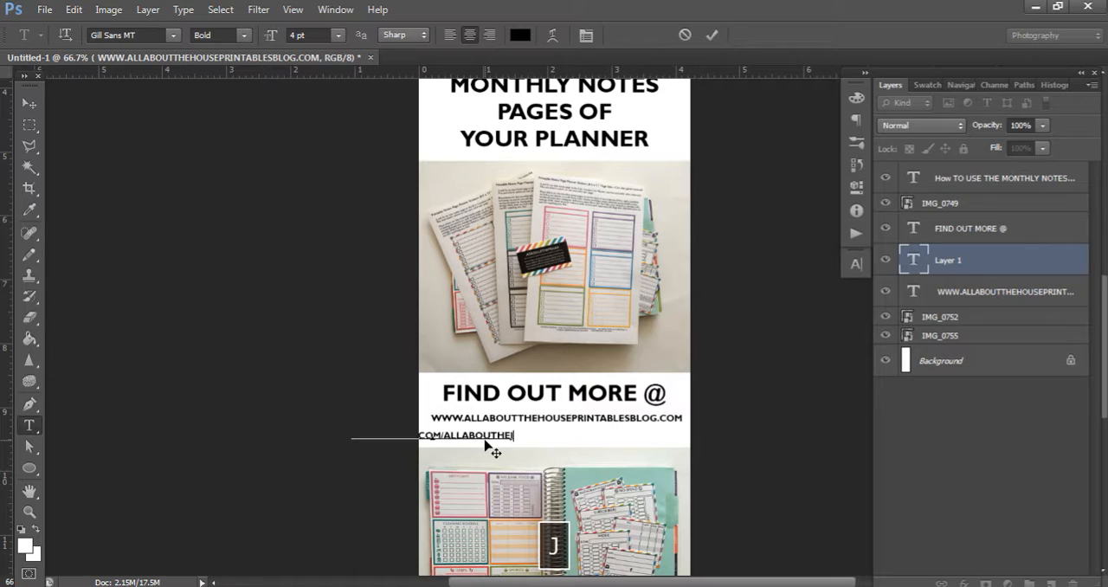
{"action": "key", "text": "BackSpace"}
{"action": "type", "text": "HOUSE"}
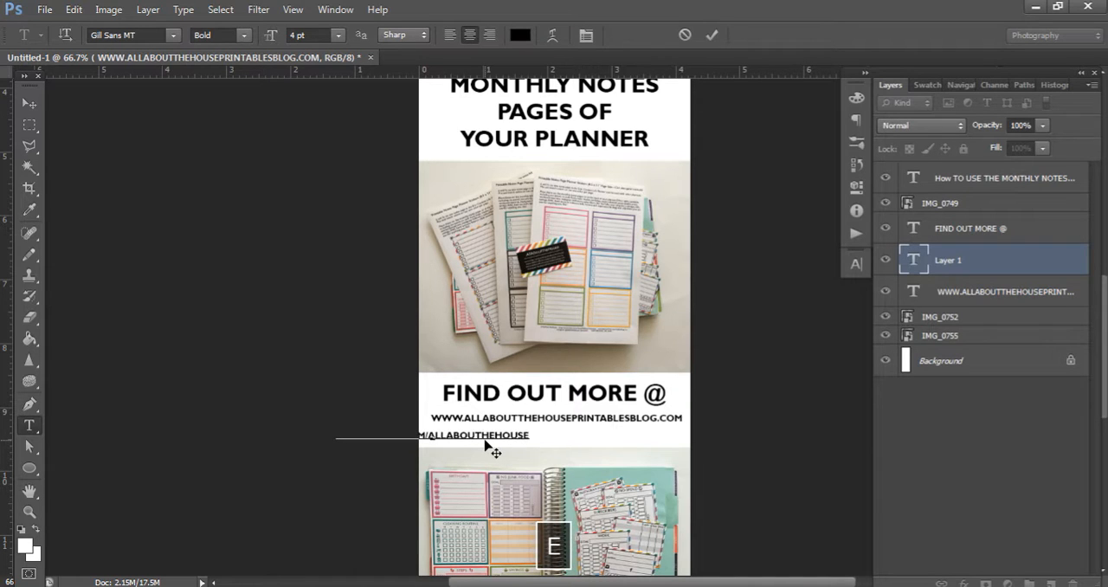
Step: Center the shop line and the blog address horizontally across the width of the canvas, and clear the selection
{"action": "left_click", "coordinate": [29, 125]}
{"action": "left_click_drag", "start_coordinate": [326, 285], "coordinate": [1031, 561]}
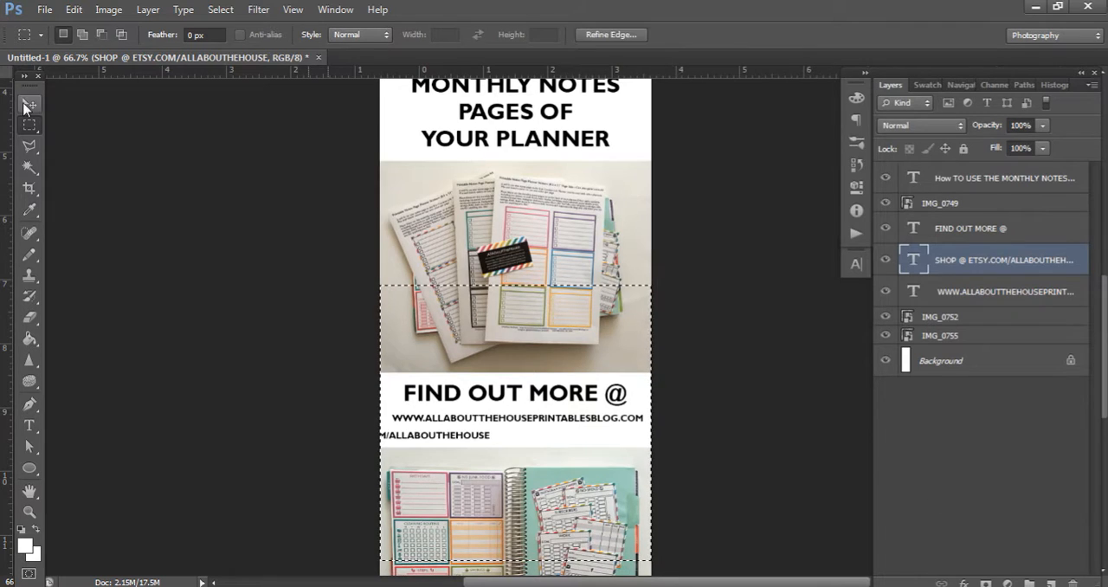
{"action": "left_click", "coordinate": [29, 104]}
{"action": "left_click", "coordinate": [405, 35]}
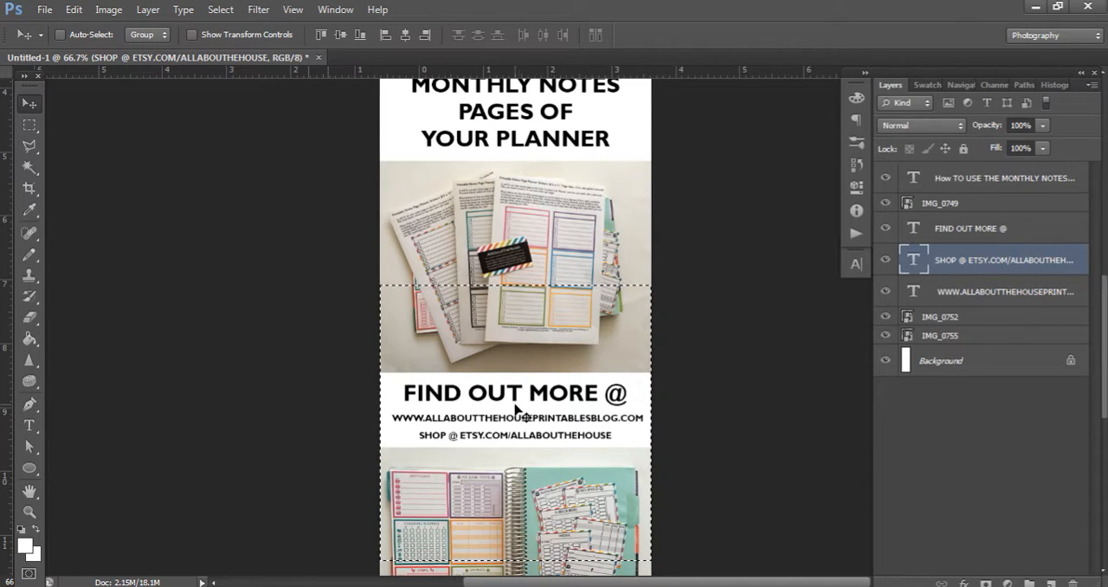
{"action": "left_click", "coordinate": [985, 230]}
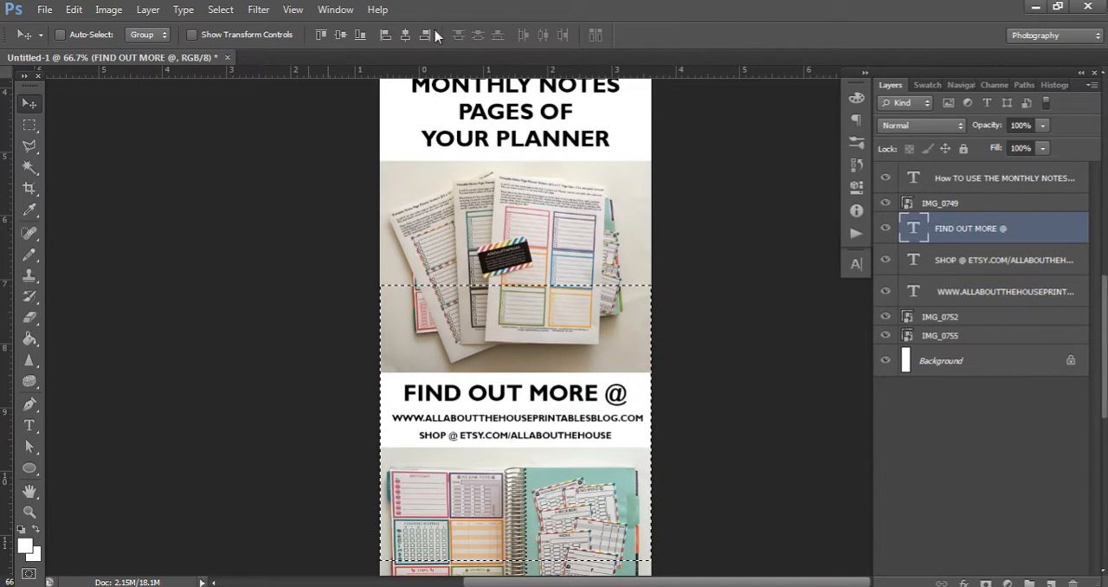
{"action": "left_click", "coordinate": [946, 294]}
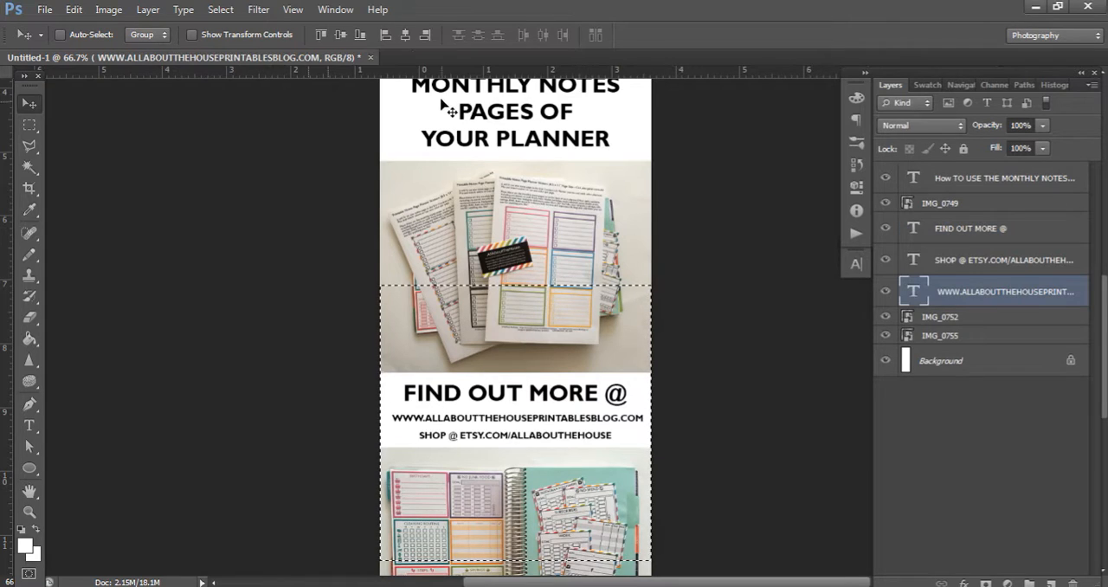
{"action": "left_click", "coordinate": [405, 37]}
{"action": "key", "text": "ctrl+d"}
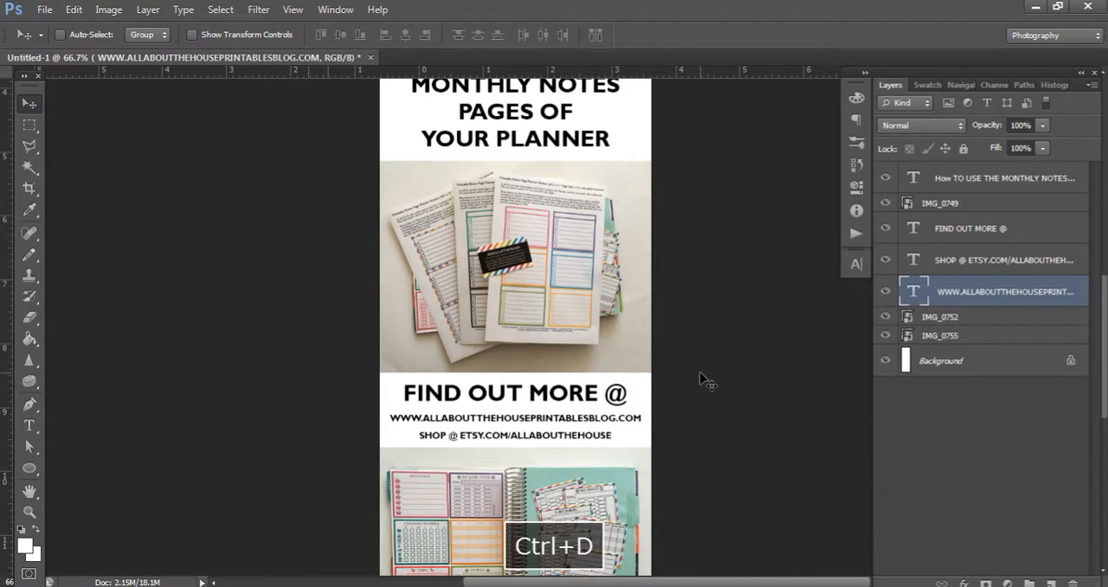
Step: On a new layer directly above Background, draw a black-filled rectangle of about 908 × 1695 px that covers the whole canvas
{"action": "key", "text": "ctrl+minus"}
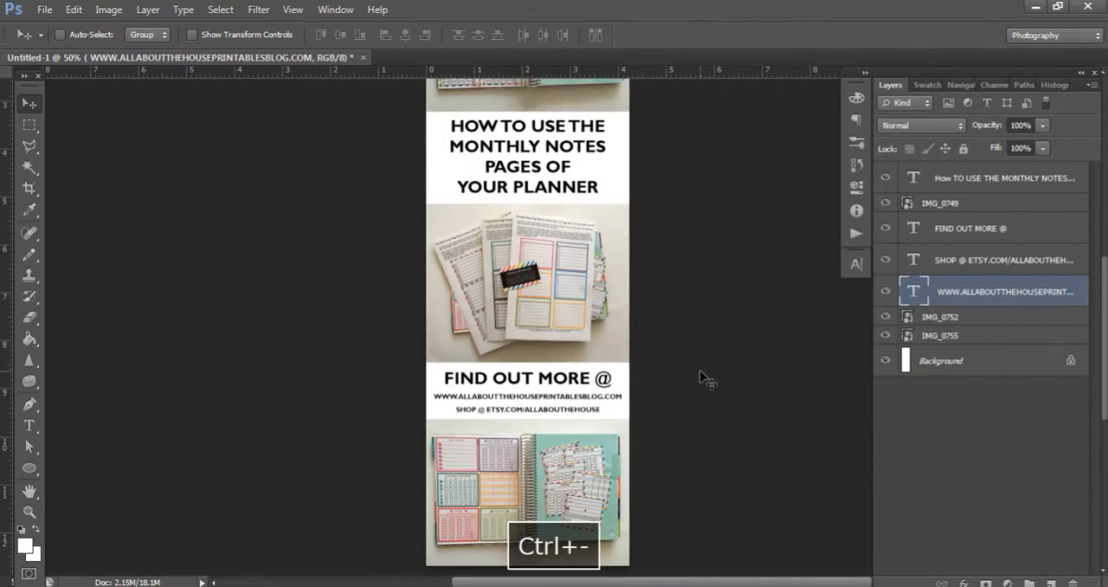
{"action": "scroll", "coordinate": [534, 210], "scroll_direction": "up", "scroll_amount": 2}
{"action": "key", "text": "ctrl+minus"}
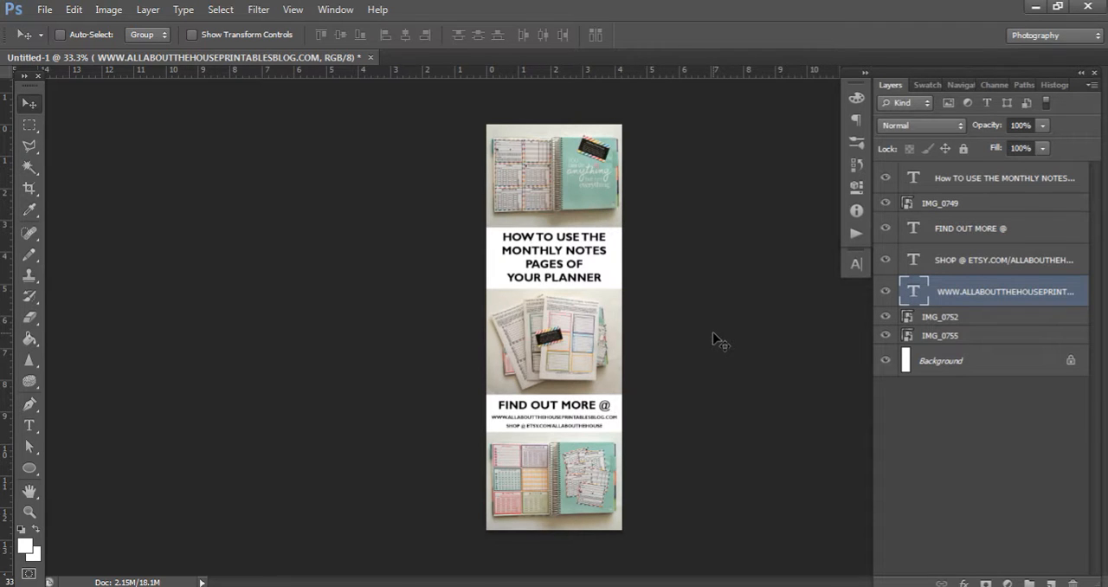
{"action": "left_click", "coordinate": [997, 365]}
{"action": "left_click", "coordinate": [1050, 582]}
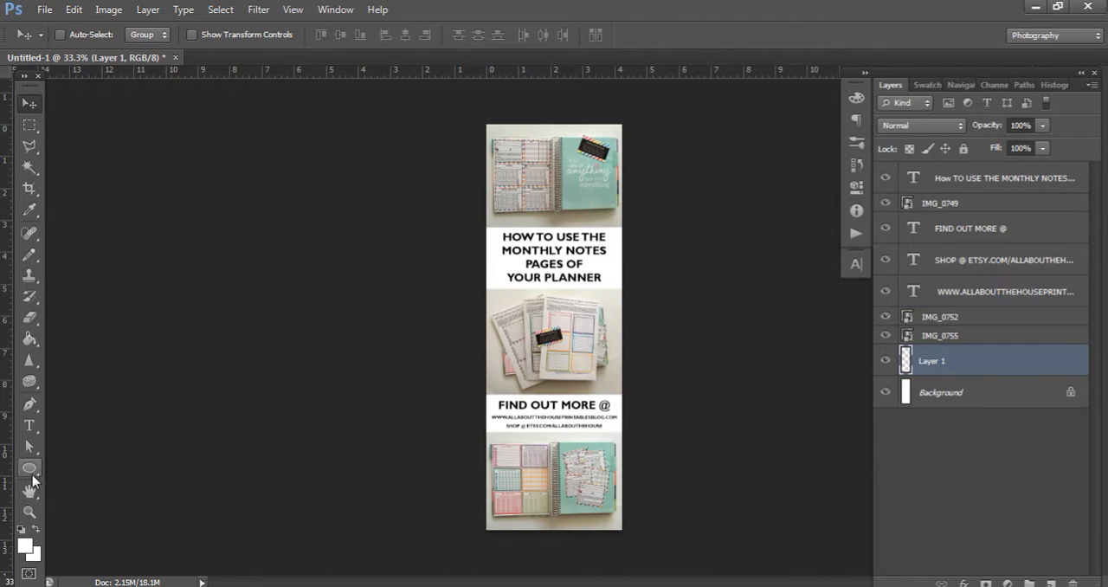
{"action": "left_click_drag", "start_coordinate": [30, 467], "coordinate": [68, 464]}
{"action": "left_click", "coordinate": [69, 464]}
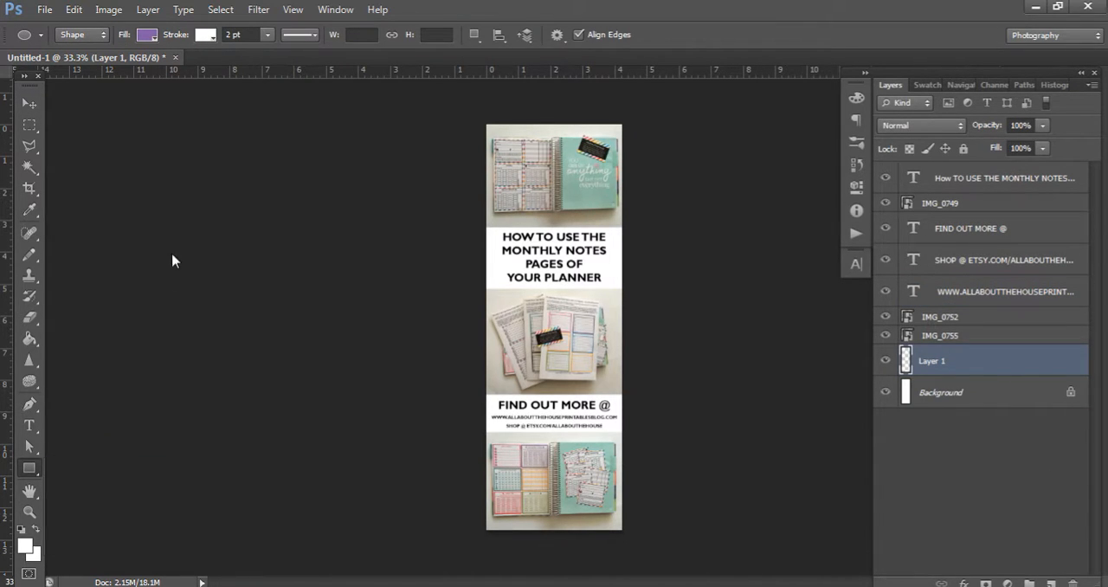
{"action": "left_click", "coordinate": [147, 36]}
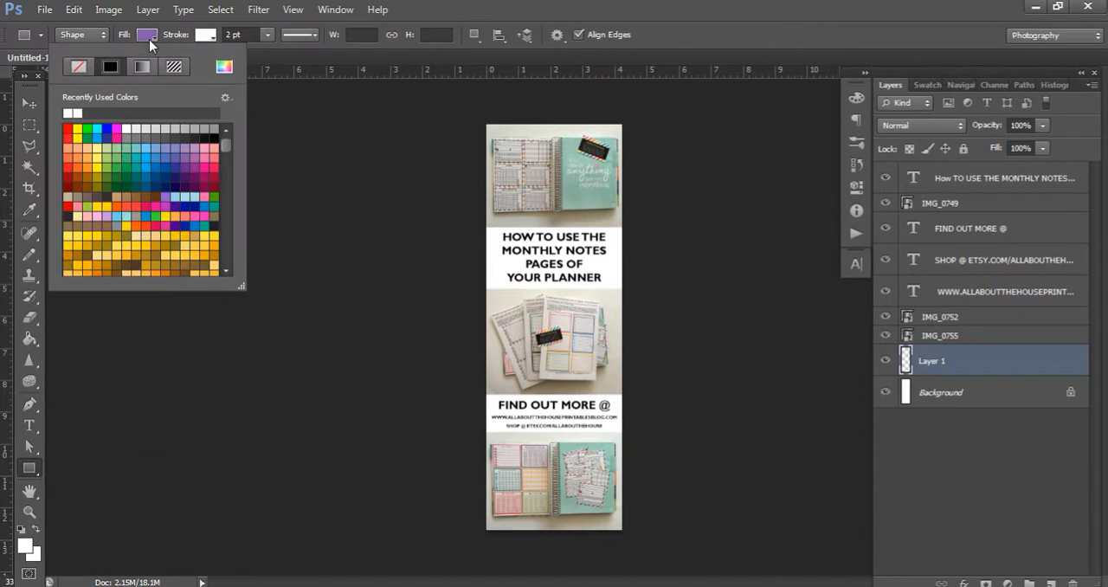
{"action": "left_click", "coordinate": [214, 129]}
{"action": "left_click_drag", "start_coordinate": [225, 150], "coordinate": [216, 121]}
{"action": "left_click_drag", "start_coordinate": [455, 103], "coordinate": [702, 561]}
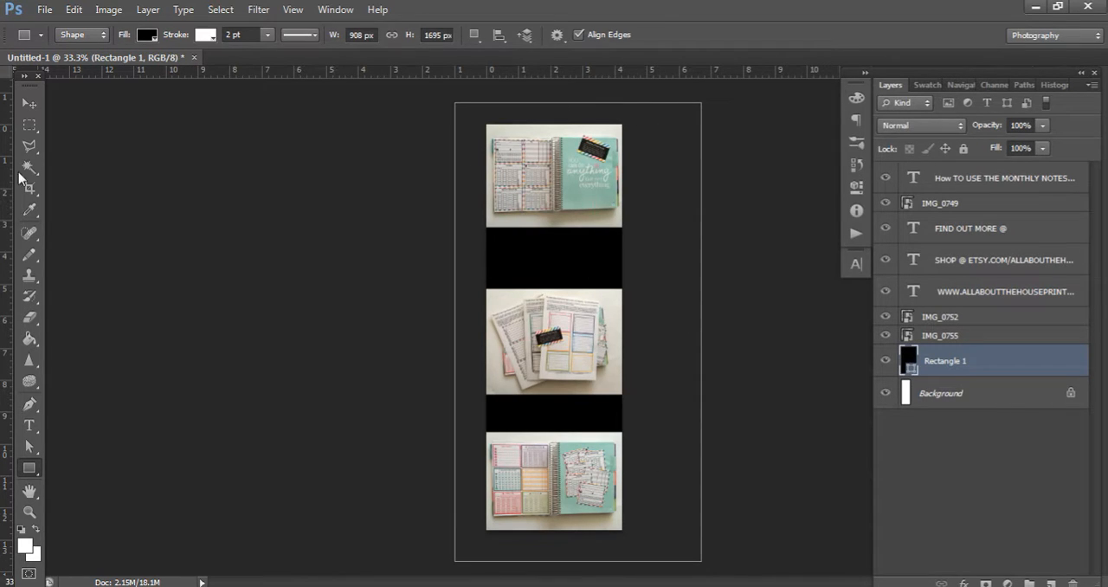
Step: Compare the graphic with the black rectangle hidden and shown, looking at the text gaps and photos against white and black
{"action": "left_click", "coordinate": [28, 103]}
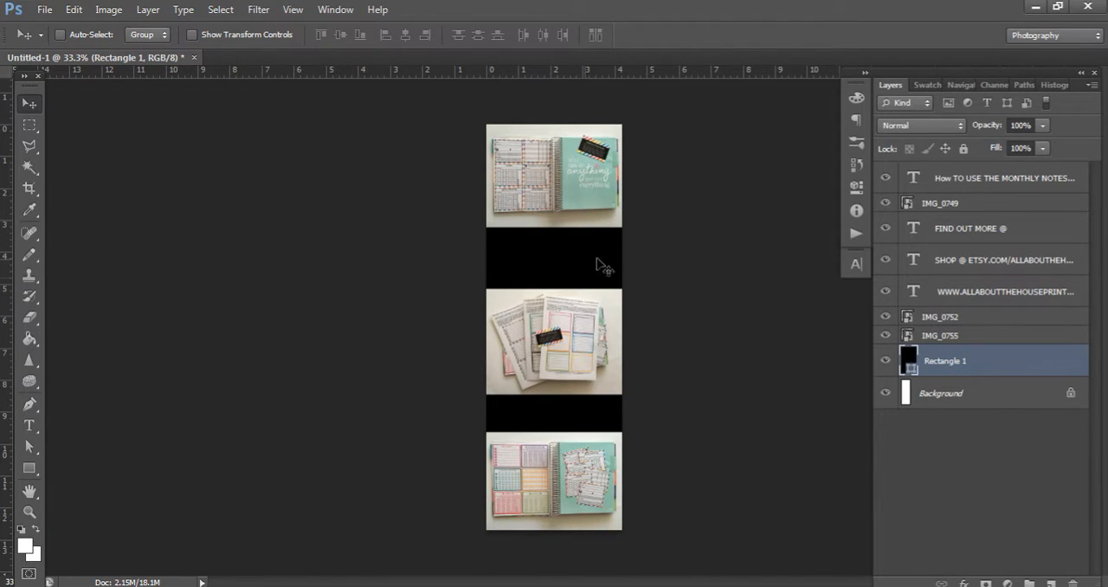
{"action": "key", "text": "ctrl+equal"}
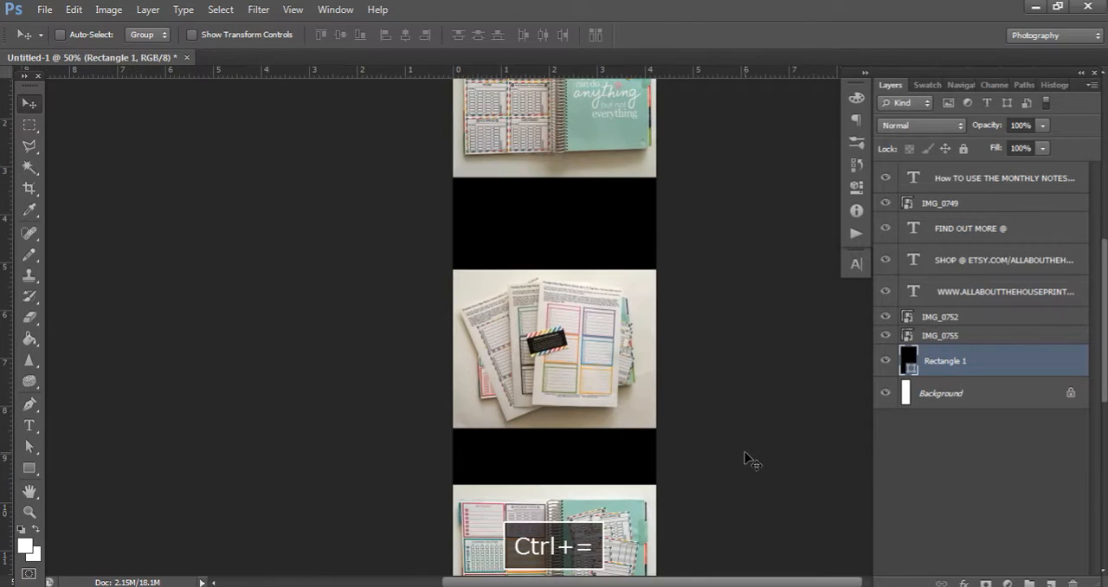
{"action": "scroll", "coordinate": [746, 450], "scroll_direction": "down", "scroll_amount": 2}
{"action": "scroll", "coordinate": [746, 449], "scroll_direction": "up", "scroll_amount": 2}
{"action": "left_click", "coordinate": [884, 360]}
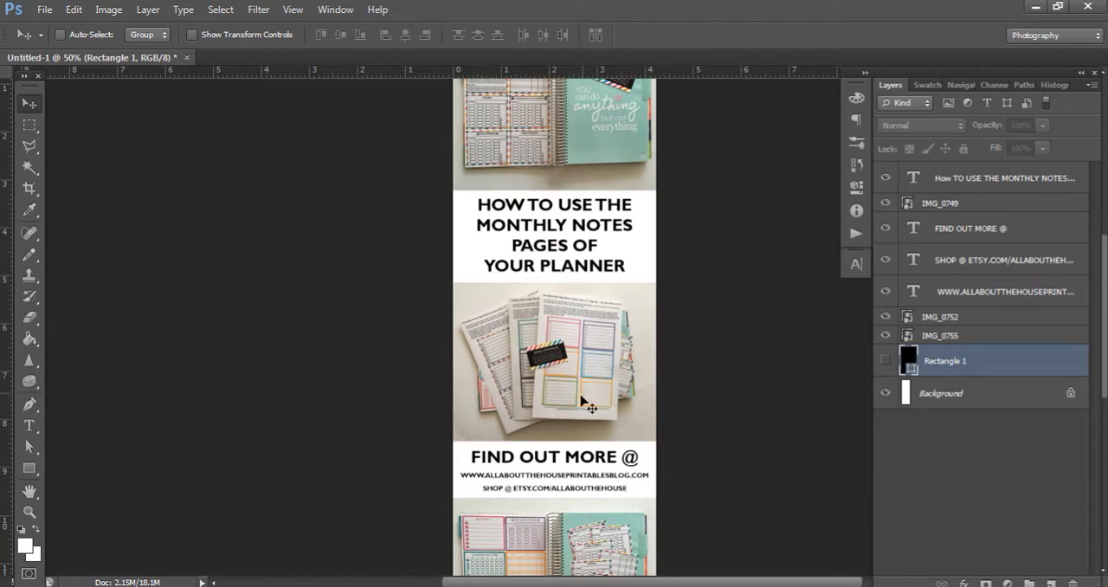
{"action": "scroll", "coordinate": [684, 448], "scroll_direction": "down", "scroll_amount": 1}
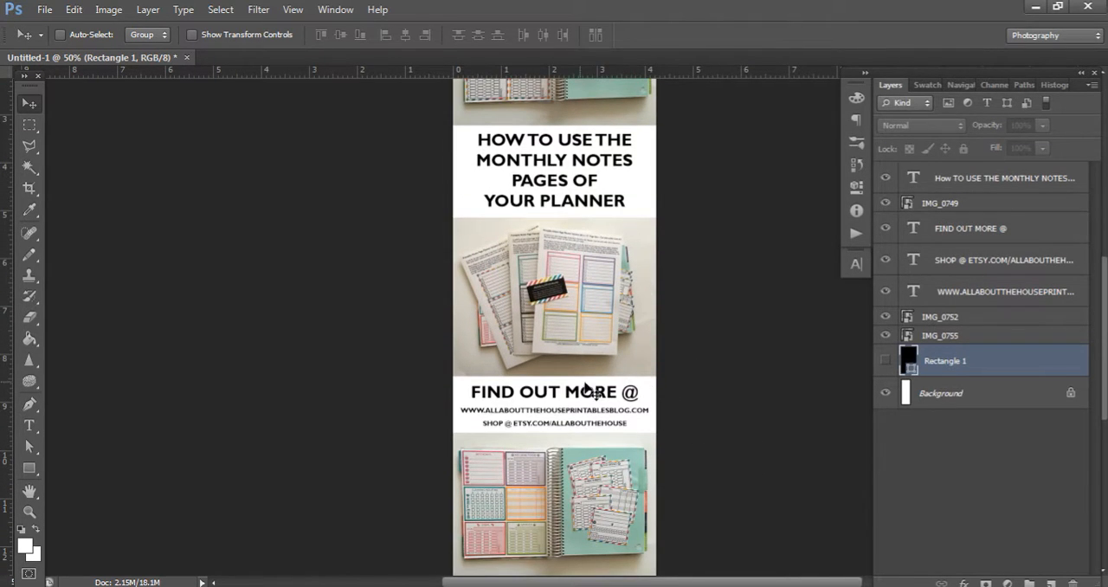
{"action": "scroll", "coordinate": [731, 390], "scroll_direction": "down", "scroll_amount": 1}
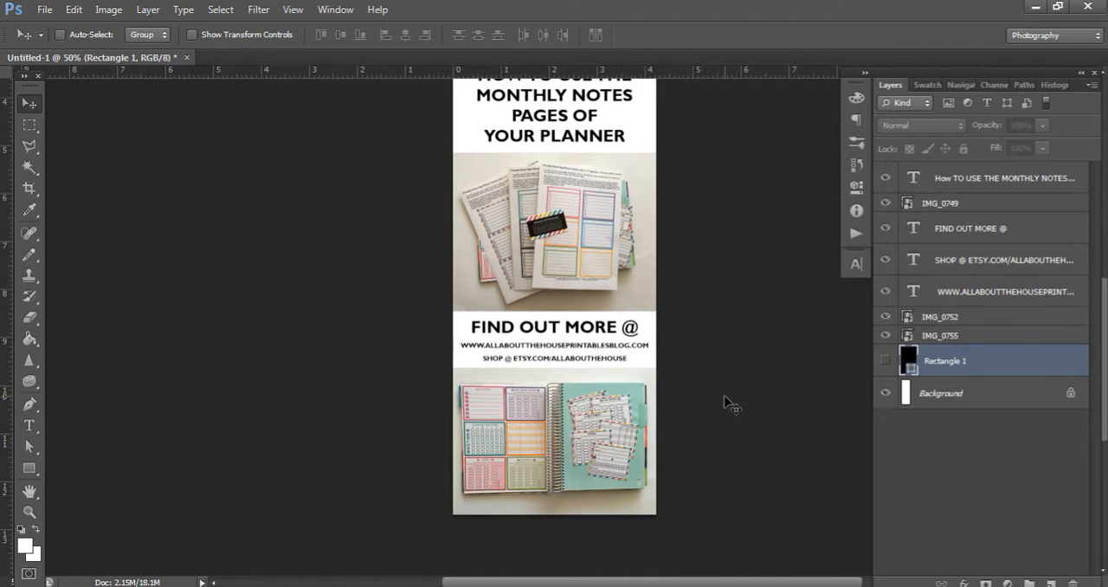
{"action": "scroll", "coordinate": [779, 390], "scroll_direction": "up", "scroll_amount": 1}
{"action": "scroll", "coordinate": [838, 381], "scroll_direction": "up", "scroll_amount": 1}
{"action": "left_click", "coordinate": [885, 360]}
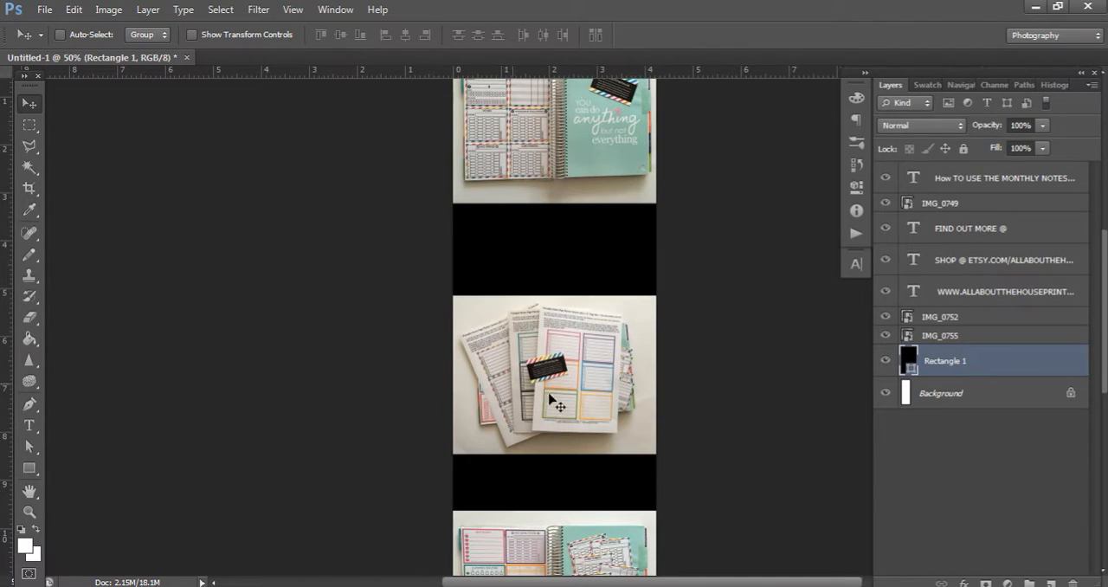
{"action": "scroll", "coordinate": [789, 293], "scroll_direction": "up", "scroll_amount": 1}
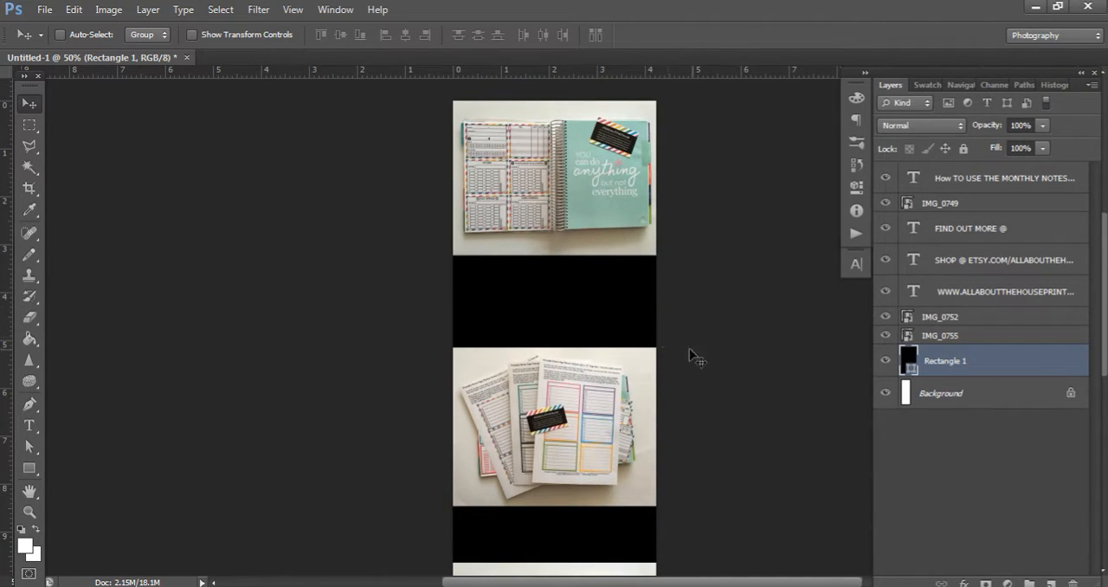
{"action": "left_click", "coordinate": [981, 296]}
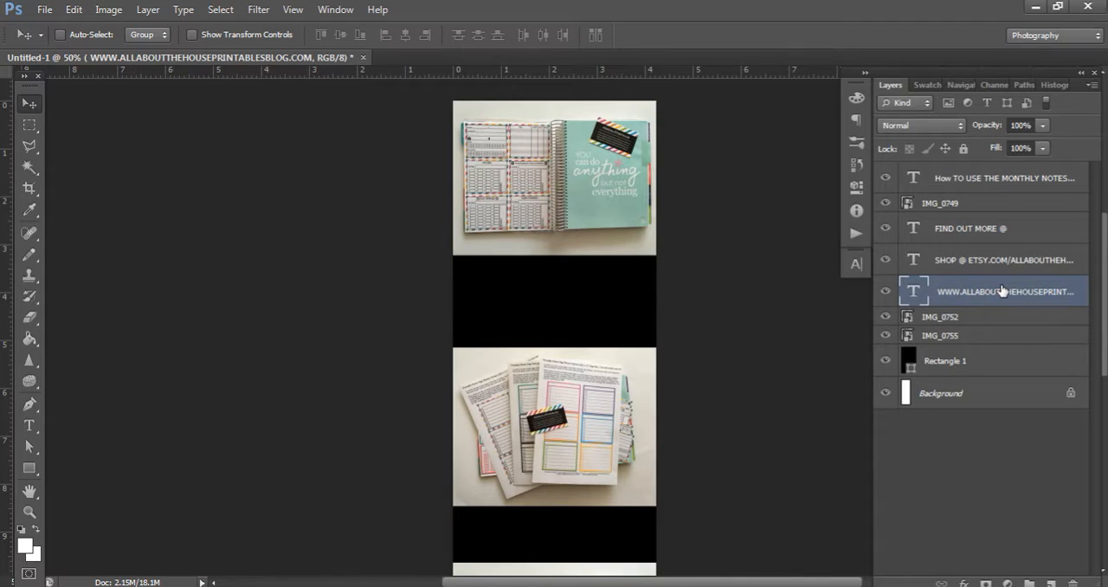
{"action": "left_click", "coordinate": [1004, 232], "text": "shift"}
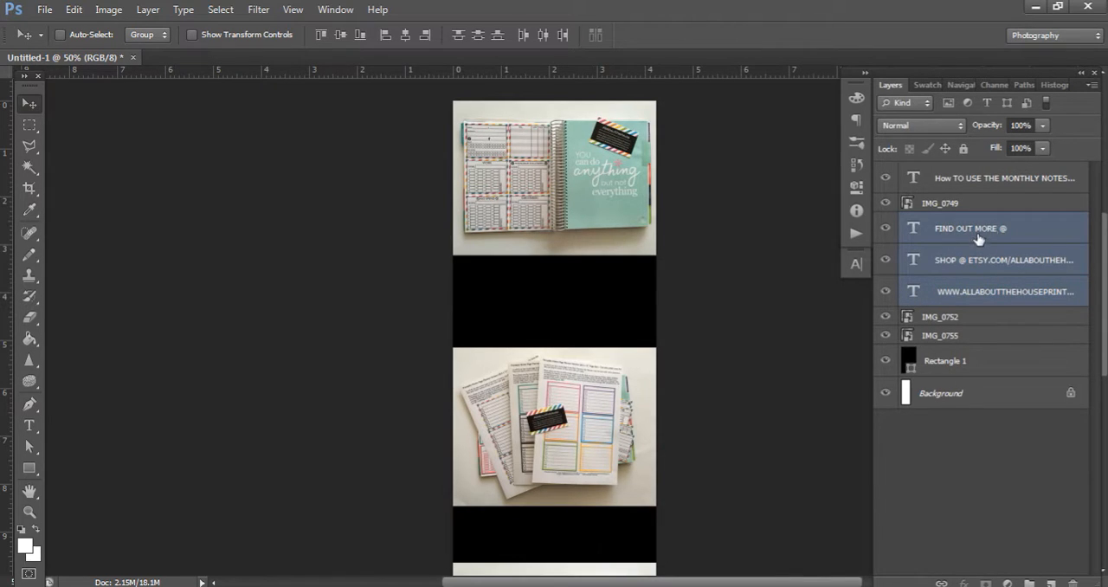
{"action": "left_click", "coordinate": [1017, 185], "text": "ctrl"}
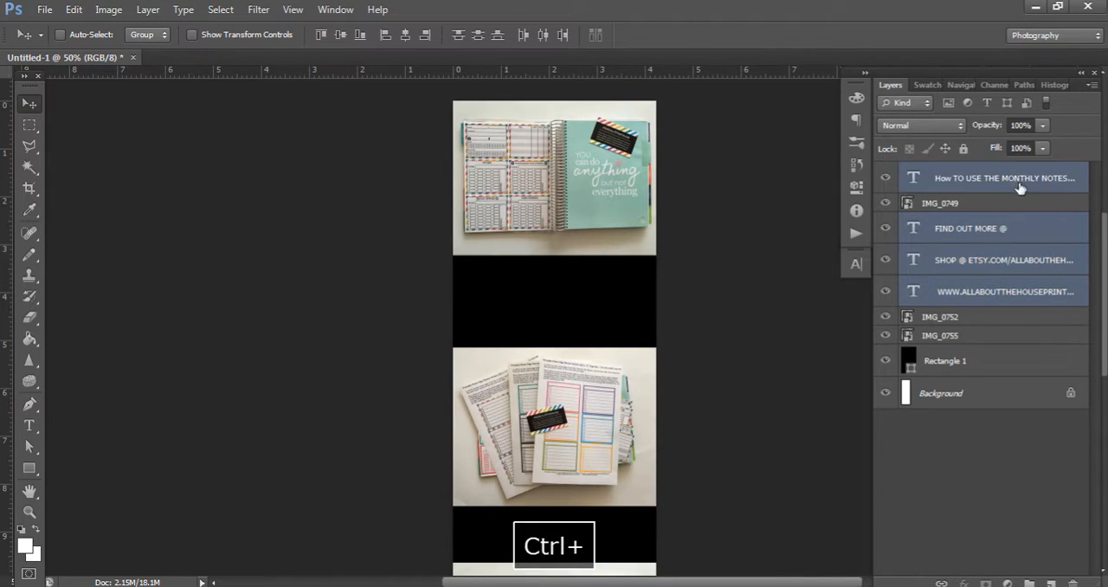
{"action": "left_click", "coordinate": [1011, 235]}
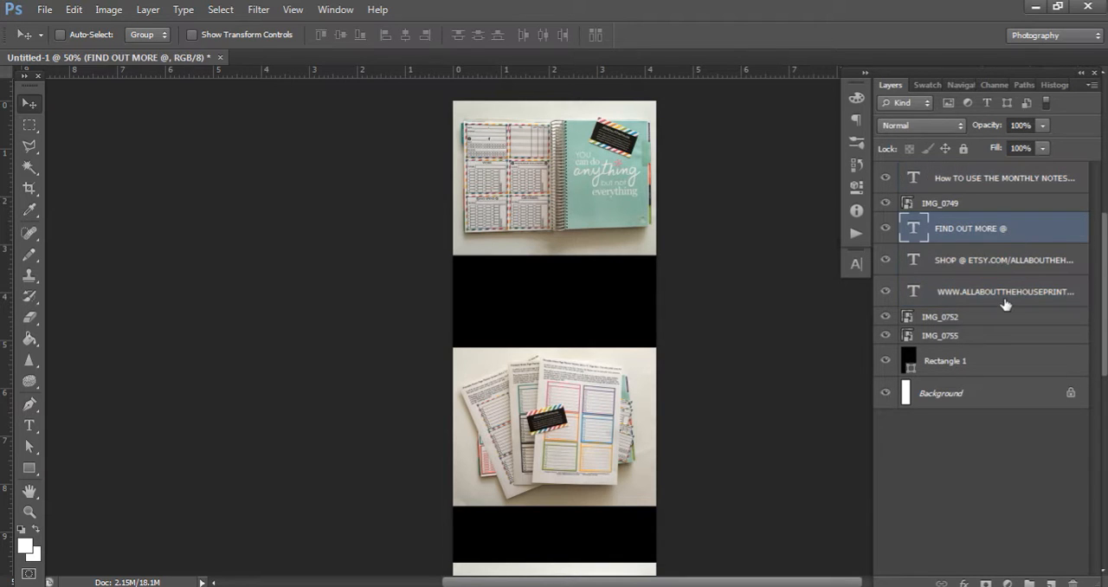
{"action": "left_click", "coordinate": [1006, 299]}
Step: Recolor the title, FIND OUT MORE @, shop and blog address text layers together to white, RGB 255, 255, 255
{"action": "left_click", "coordinate": [1014, 183]}
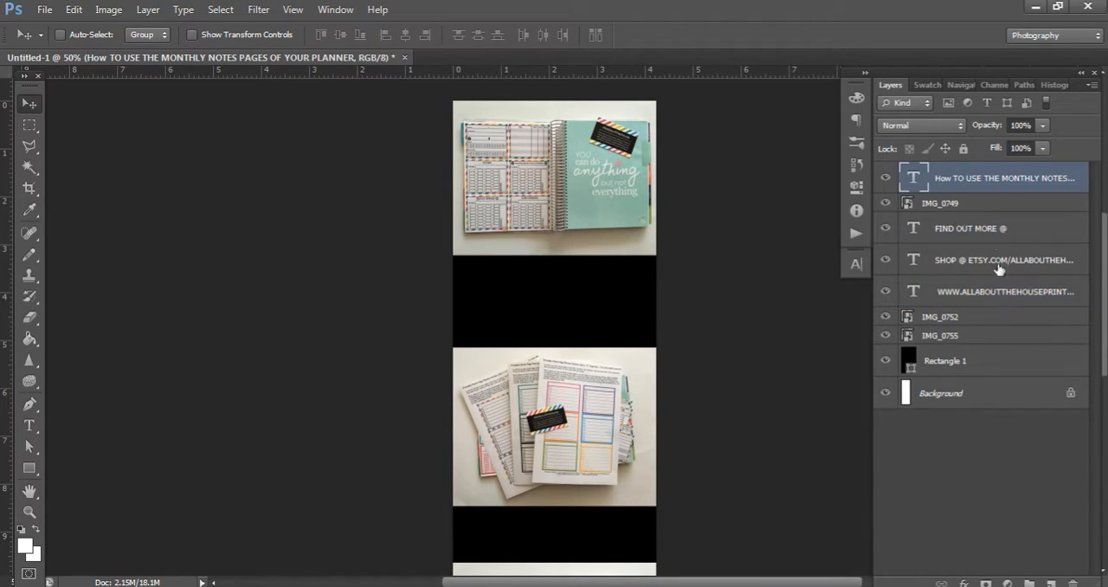
{"action": "left_click", "coordinate": [997, 292], "text": "shift"}
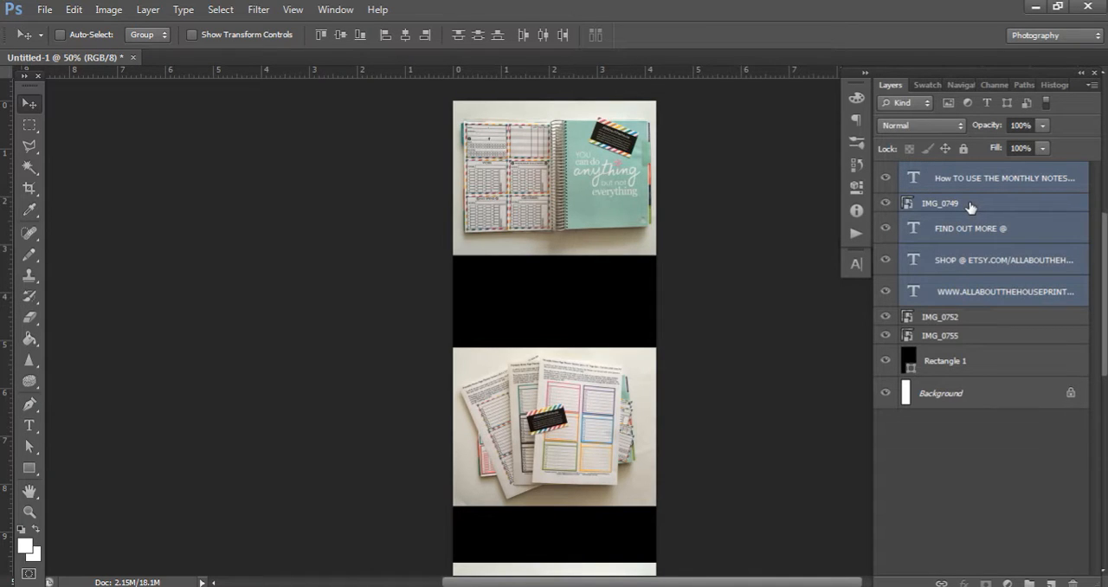
{"action": "left_click", "coordinate": [971, 206], "text": "ctrl"}
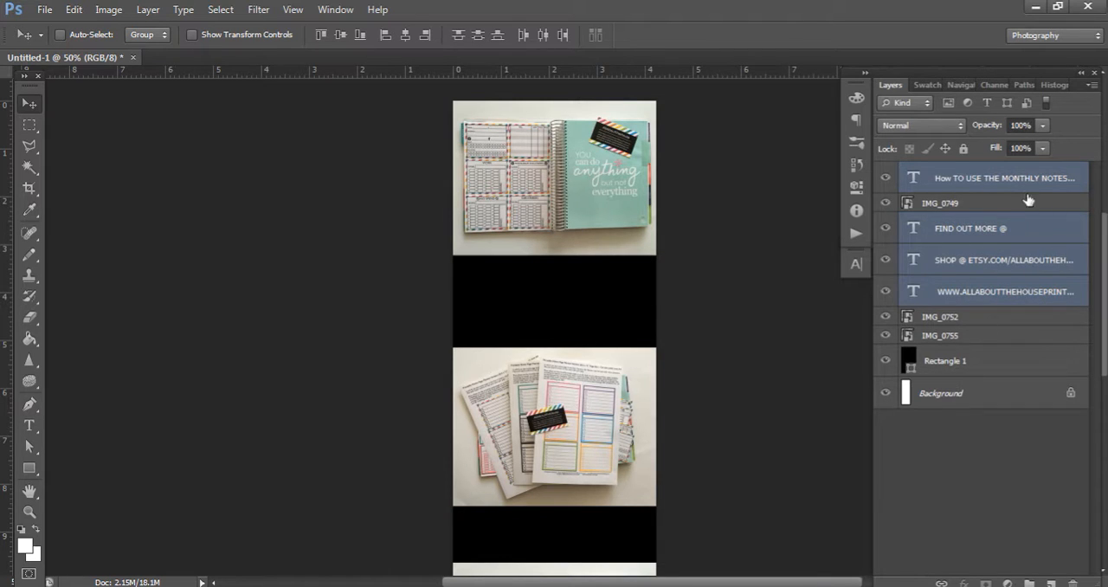
{"action": "left_click", "coordinate": [856, 264]}
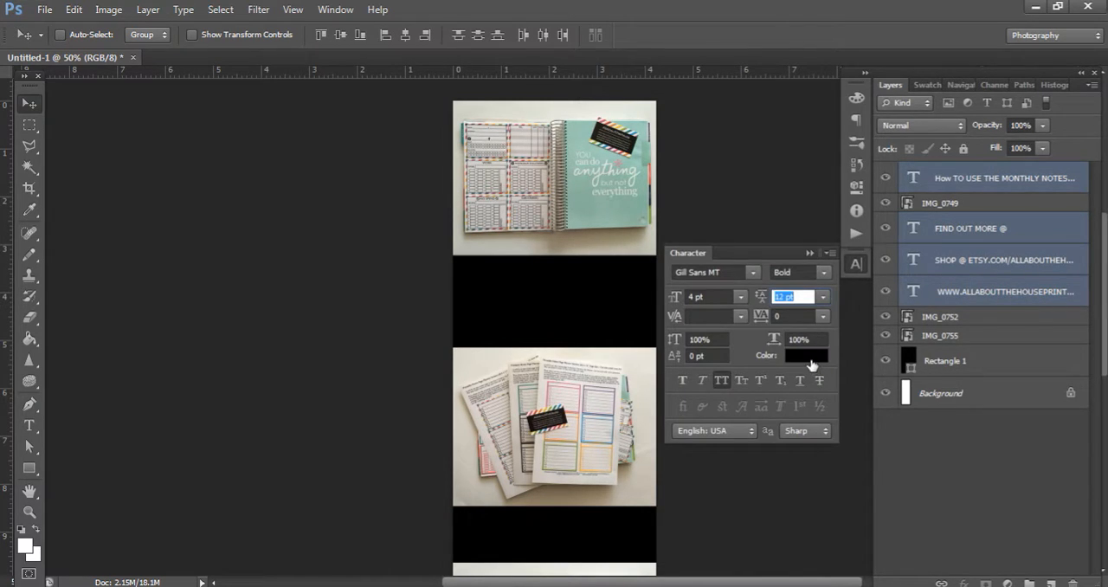
{"action": "left_click", "coordinate": [811, 356]}
{"action": "type", "text": "255"}
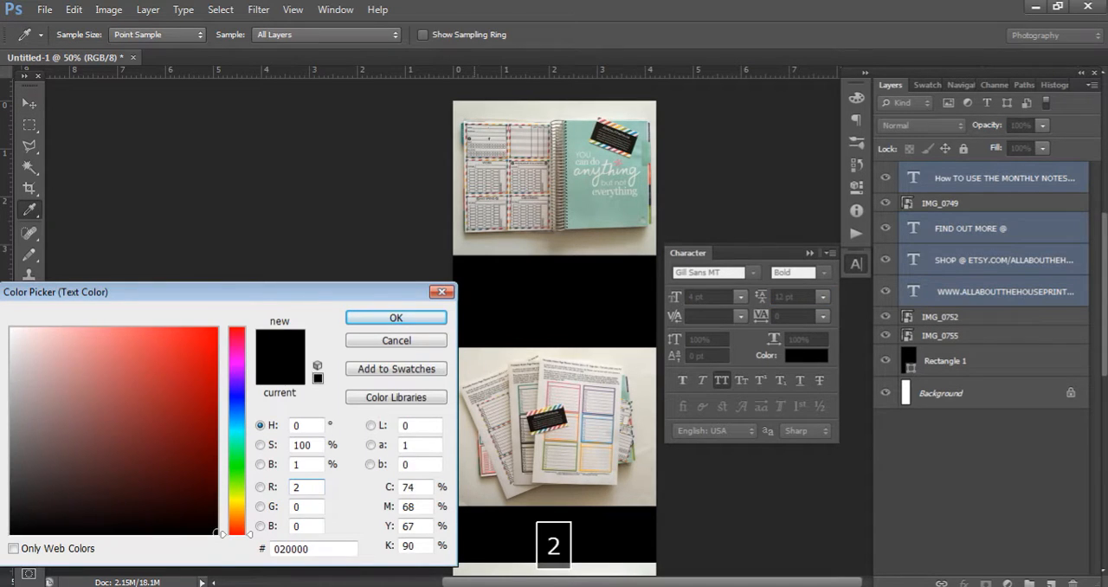
{"action": "key", "text": "Tab"}
{"action": "type", "text": "255"}
{"action": "key", "text": "Tab"}
{"action": "type", "text": "255"}
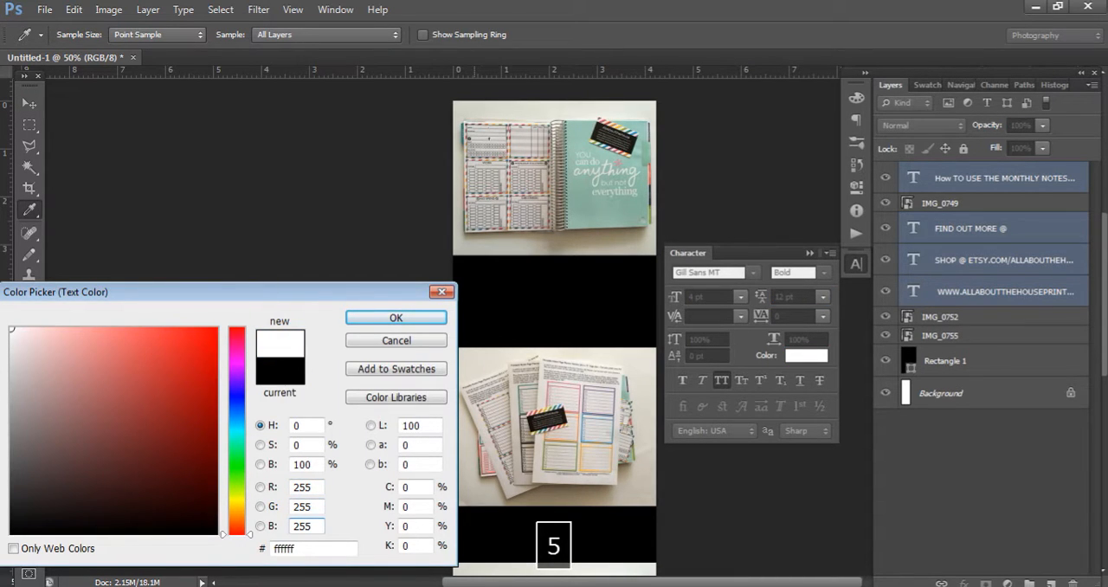
{"action": "left_click", "coordinate": [395, 318]}
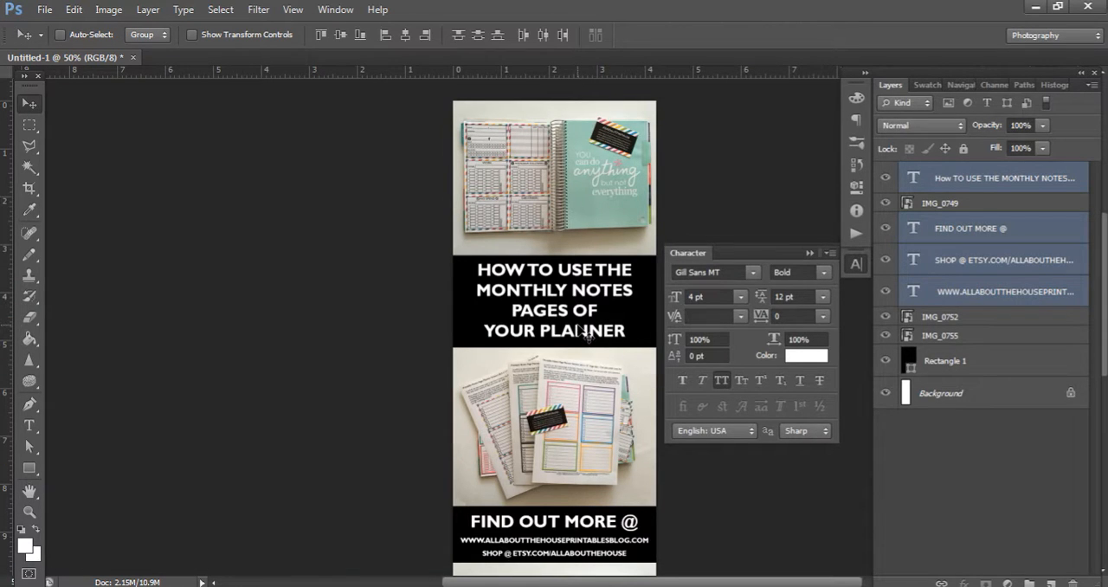
{"action": "key", "text": "ctrl+minus"}
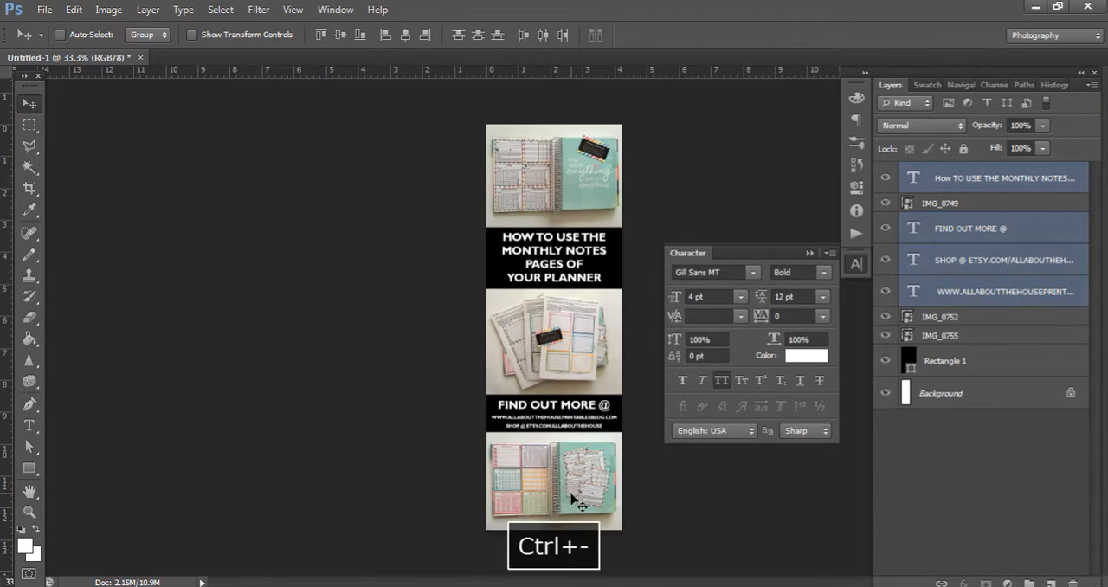
Step: Check the text color of the blog address, select the shop line and put away the character settings
{"action": "left_click", "coordinate": [996, 297]}
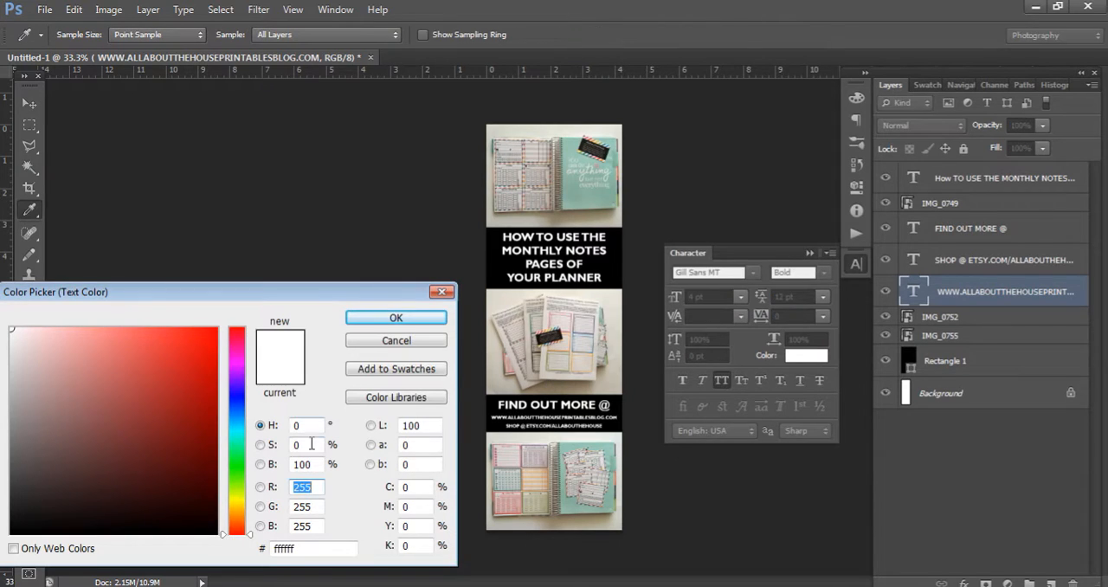
{"action": "left_click", "coordinate": [395, 317]}
{"action": "left_click", "coordinate": [966, 262]}
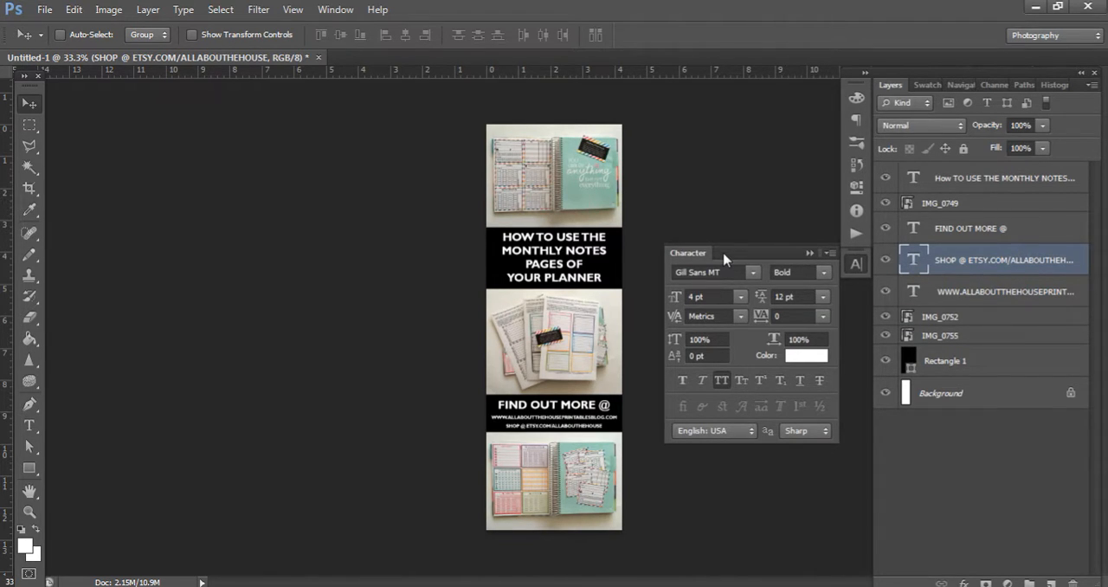
{"action": "key", "text": "ctrl+plus"}
{"action": "left_click", "coordinate": [810, 253]}
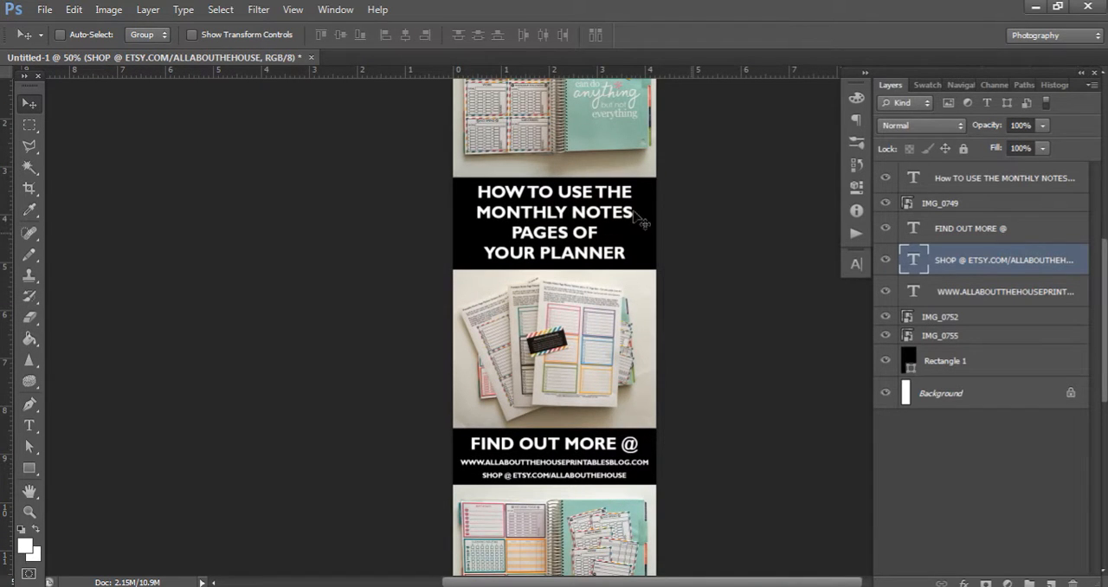
Step: Sample the teal of the planner cover in the uppermost photo as the foreground color, hex 85ac99
{"action": "scroll", "coordinate": [638, 221], "scroll_direction": "up", "scroll_amount": 2}
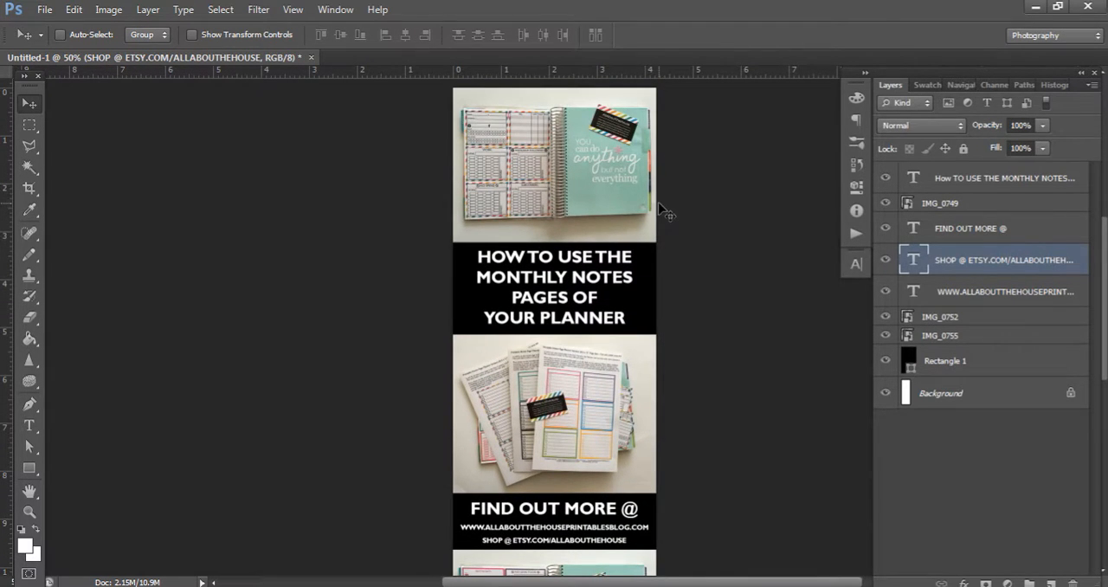
{"action": "key", "text": "ctrl+plus"}
{"action": "scroll", "coordinate": [663, 210], "scroll_direction": "up", "scroll_amount": 2}
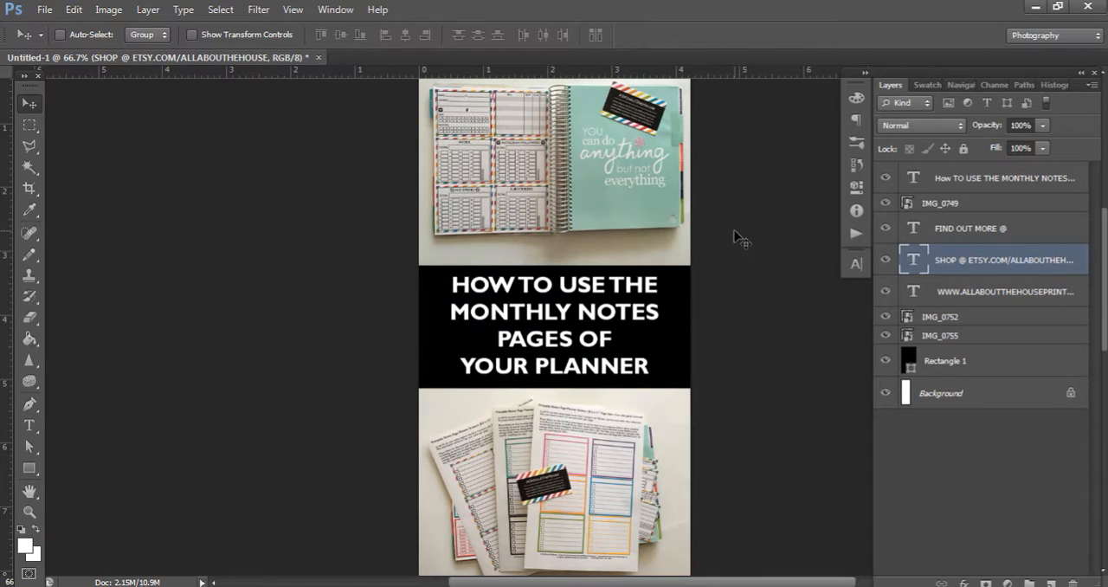
{"action": "left_click", "coordinate": [28, 548]}
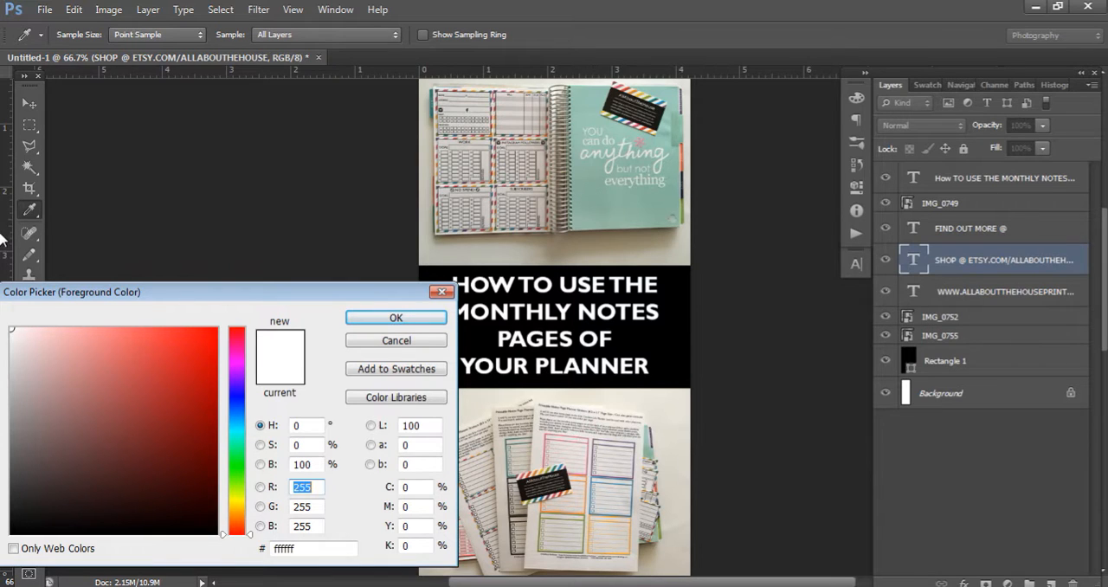
{"action": "left_click", "coordinate": [599, 206]}
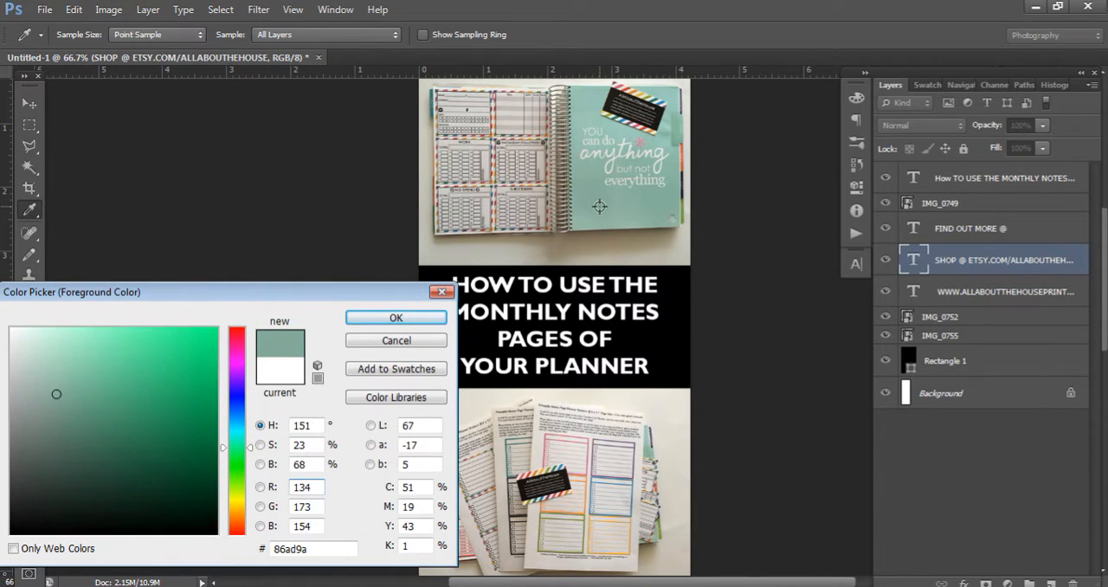
{"action": "left_click", "coordinate": [593, 204]}
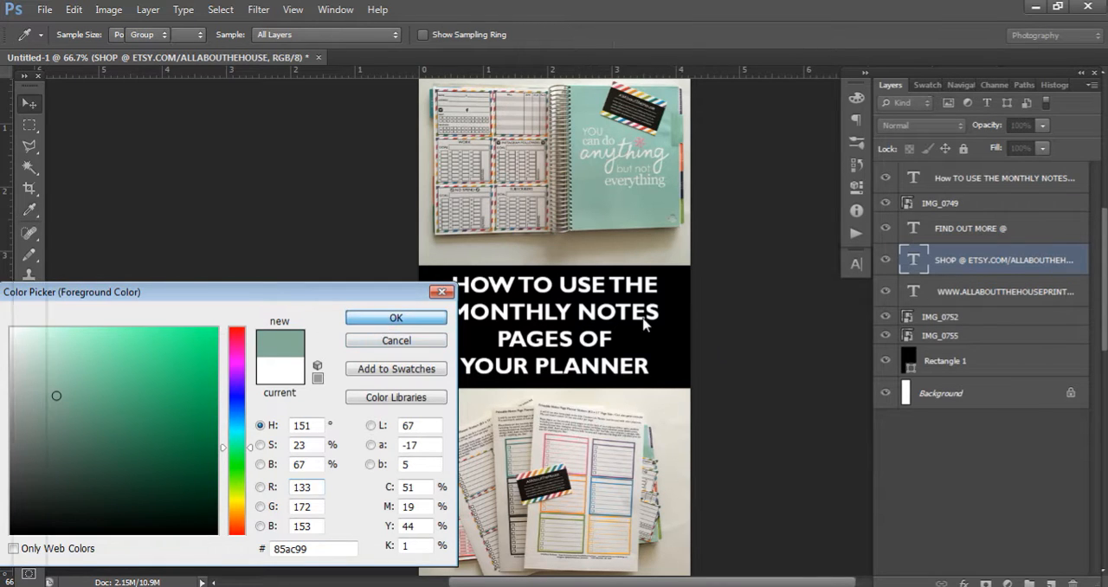
{"action": "key", "text": "Return"}
{"action": "key", "text": "v"}
Step: Change the fill of the background rectangle from black to the sampled teal among the recently used colors
{"action": "key", "text": "ctrl+minus"}
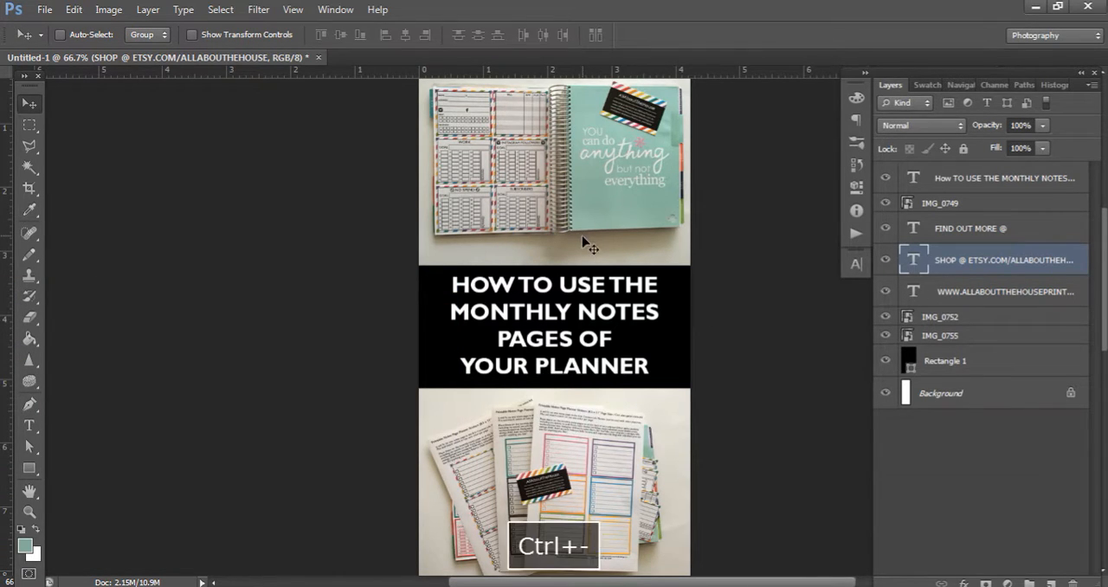
{"action": "key", "text": "ctrl+minus"}
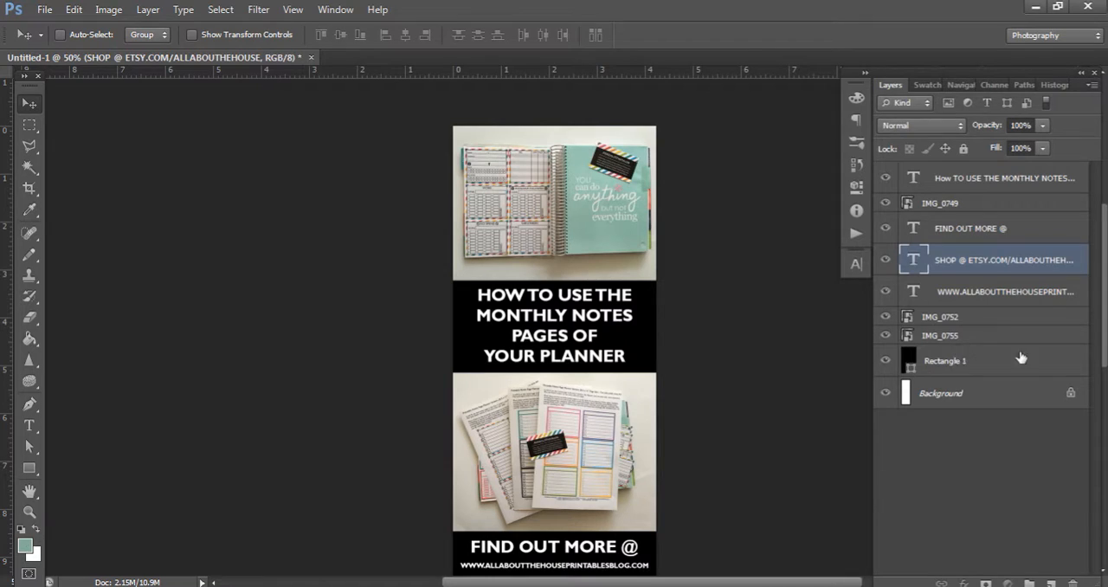
{"action": "left_click", "coordinate": [1022, 358]}
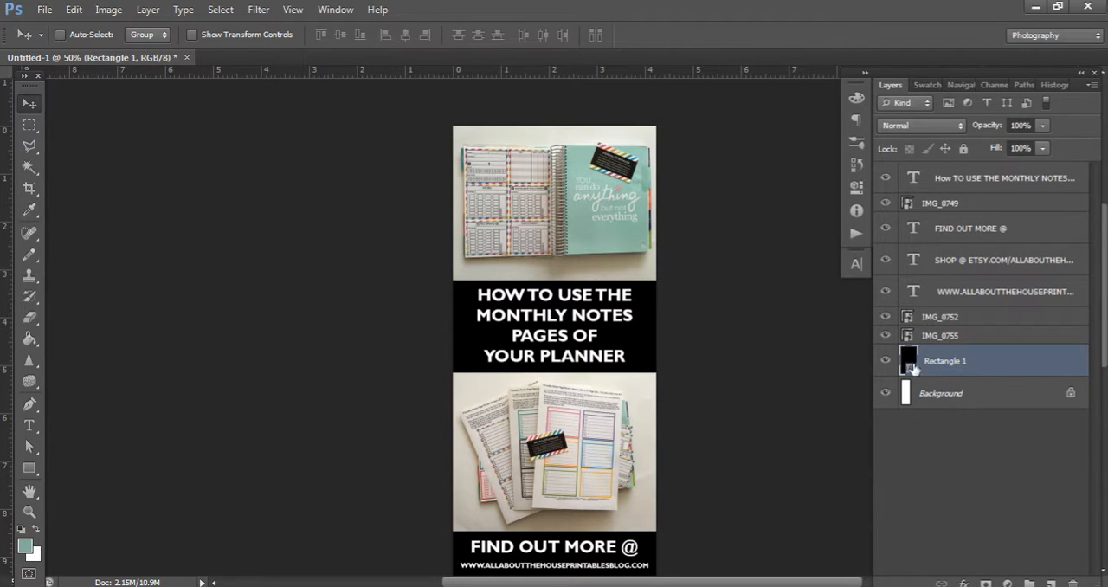
{"action": "left_click", "coordinate": [28, 467]}
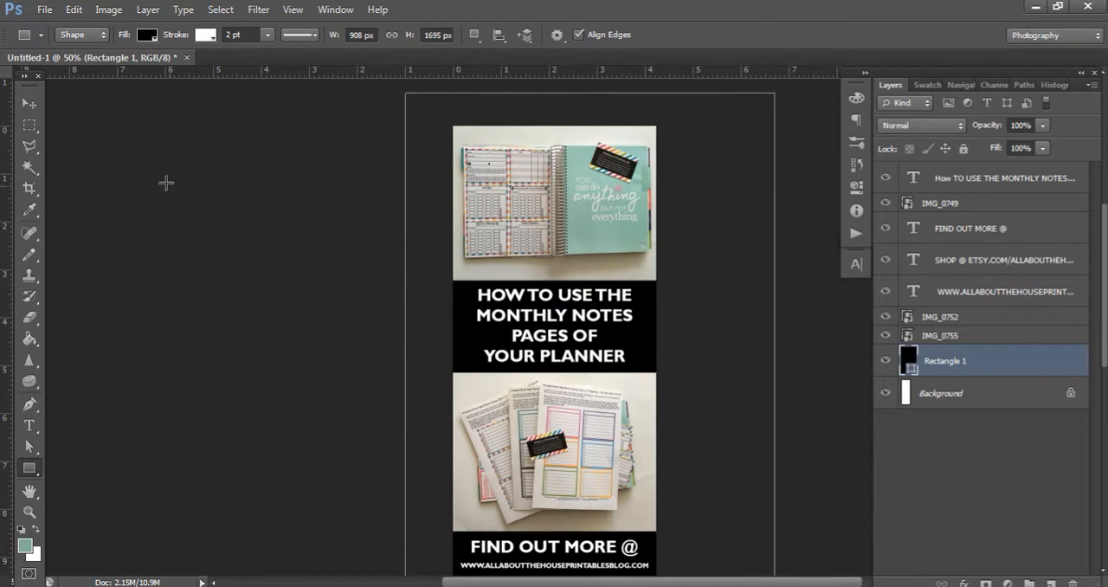
{"action": "left_click", "coordinate": [153, 38]}
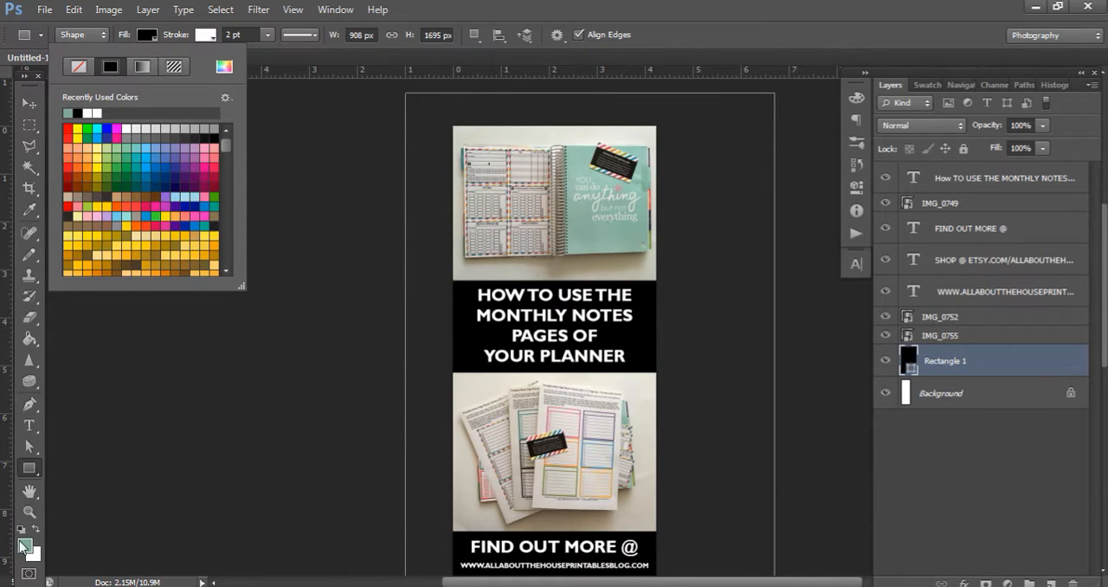
{"action": "left_click", "coordinate": [69, 114]}
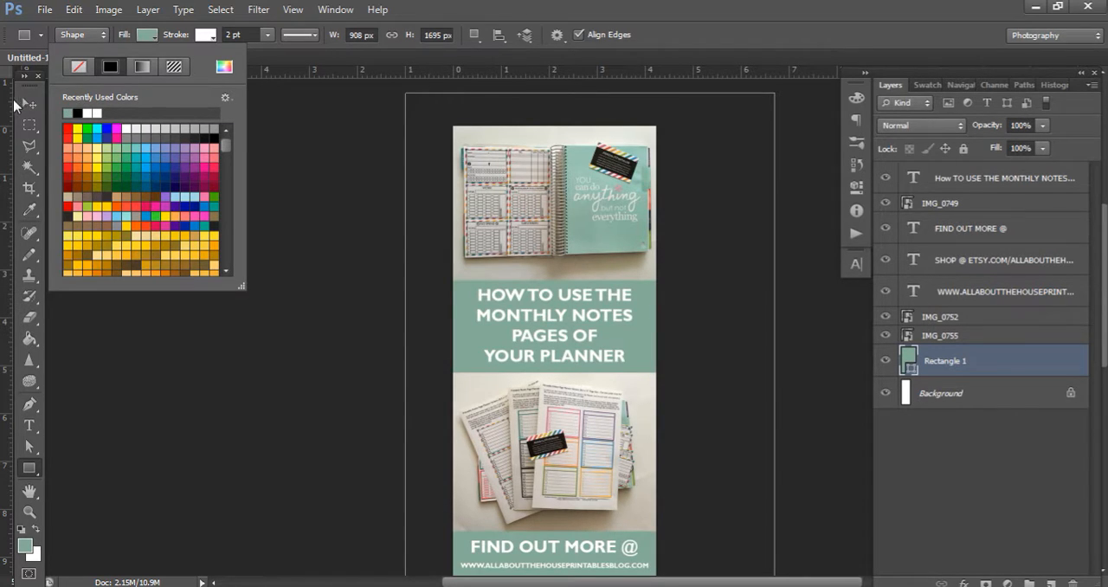
{"action": "left_click", "coordinate": [23, 107]}
{"action": "left_click", "coordinate": [24, 107]}
Step: Look over the whole graphic from the first to the last photo, judging the white text against the teal bands
{"action": "scroll", "coordinate": [717, 404], "scroll_direction": "down", "scroll_amount": 3}
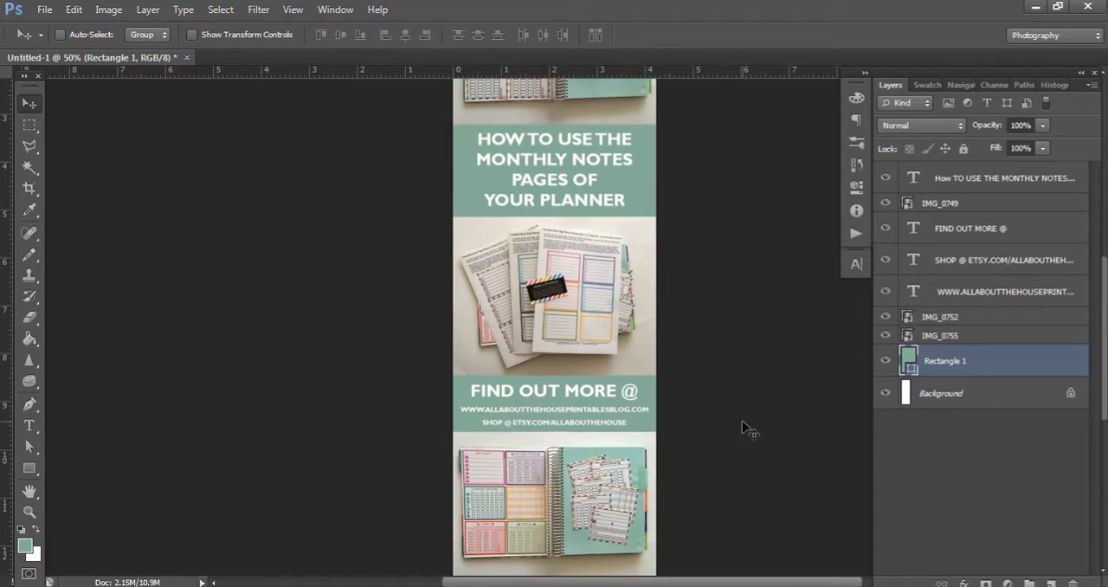
{"action": "scroll", "coordinate": [745, 426], "scroll_direction": "down", "scroll_amount": 1}
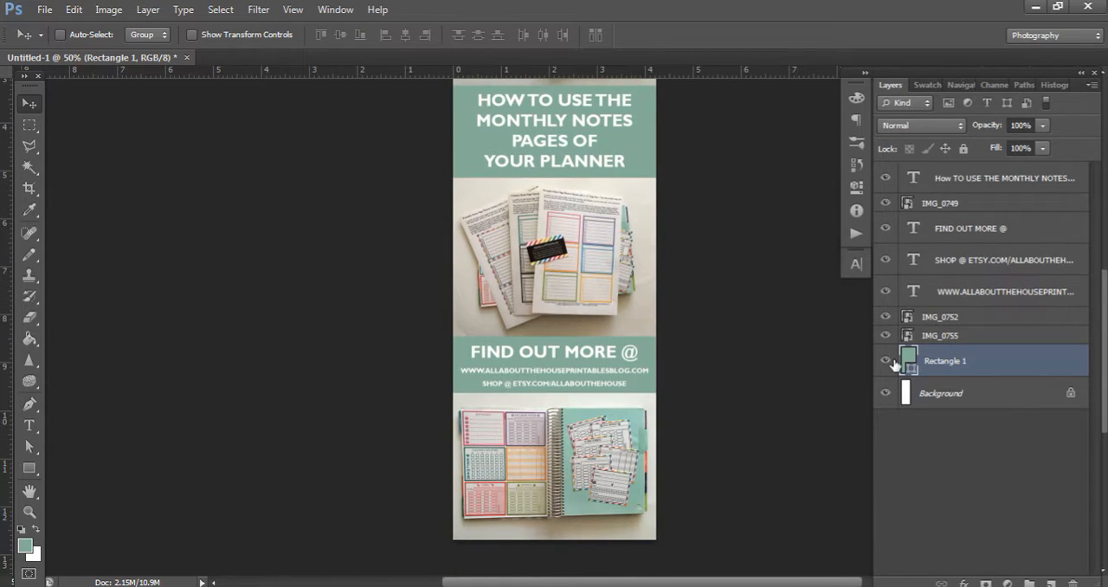
{"action": "scroll", "coordinate": [839, 338], "scroll_direction": "up", "scroll_amount": 1}
{"action": "scroll", "coordinate": [840, 338], "scroll_direction": "up", "scroll_amount": 1}
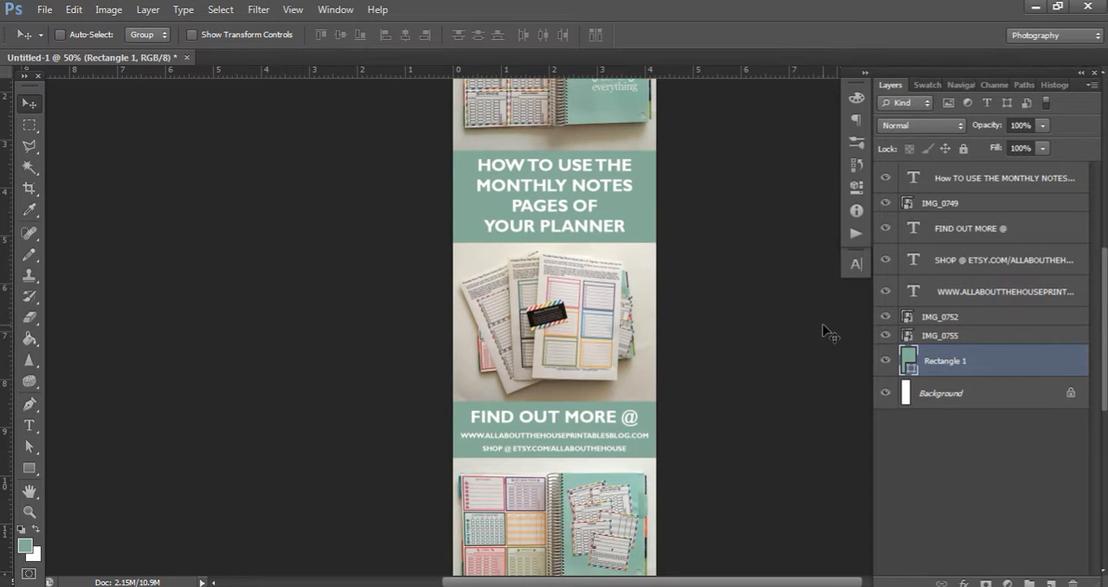
{"action": "scroll", "coordinate": [784, 320], "scroll_direction": "down", "scroll_amount": 3}
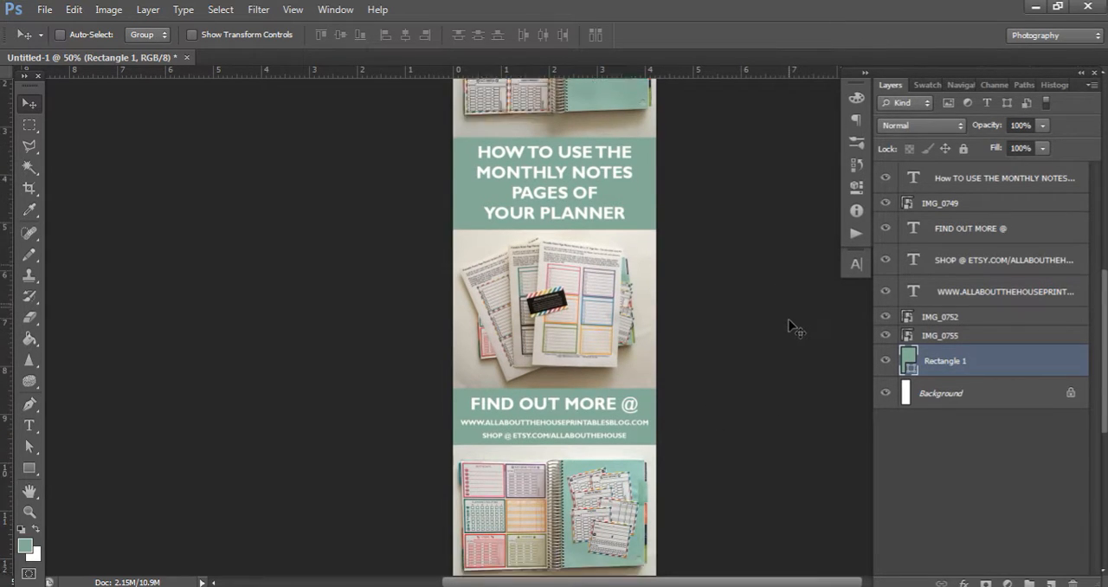
{"action": "scroll", "coordinate": [718, 285], "scroll_direction": "up", "scroll_amount": 3}
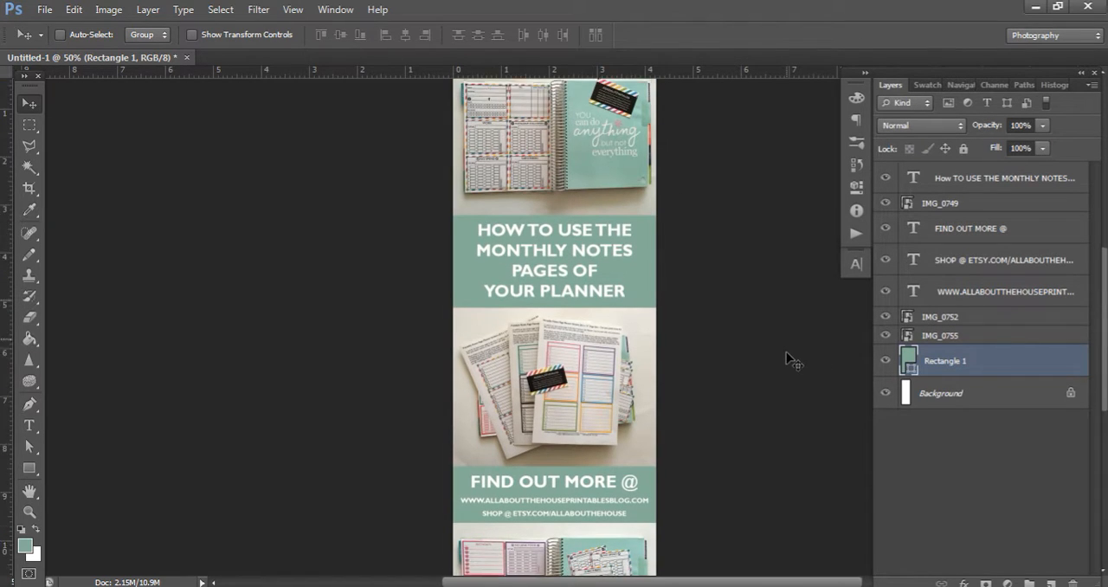
{"action": "scroll", "coordinate": [786, 362], "scroll_direction": "down", "scroll_amount": 2}
{"action": "key", "text": "ctrl+minus"}
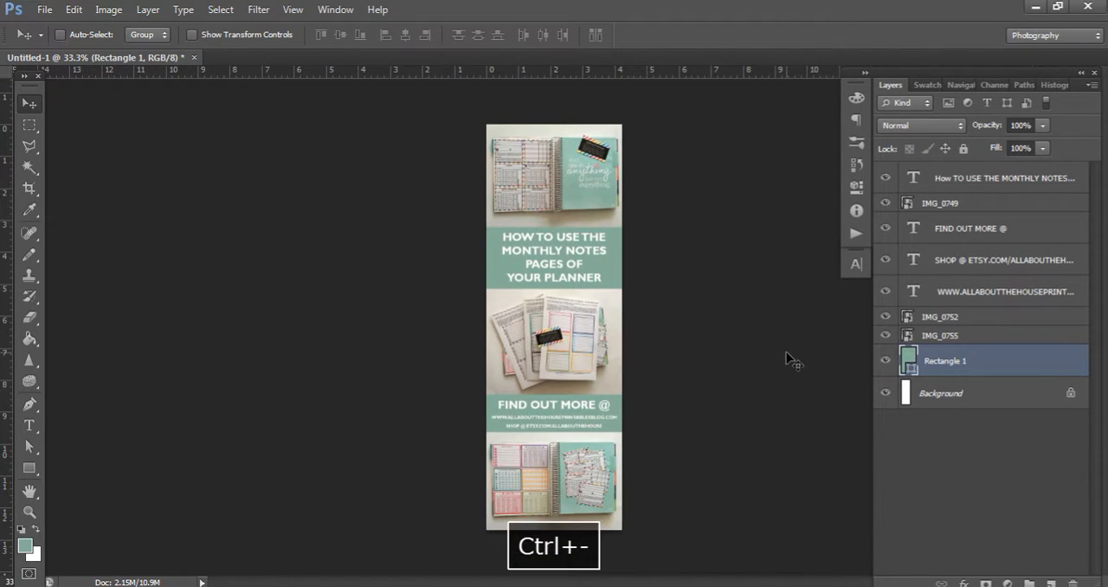
{"action": "left_click", "coordinate": [43, 10]}
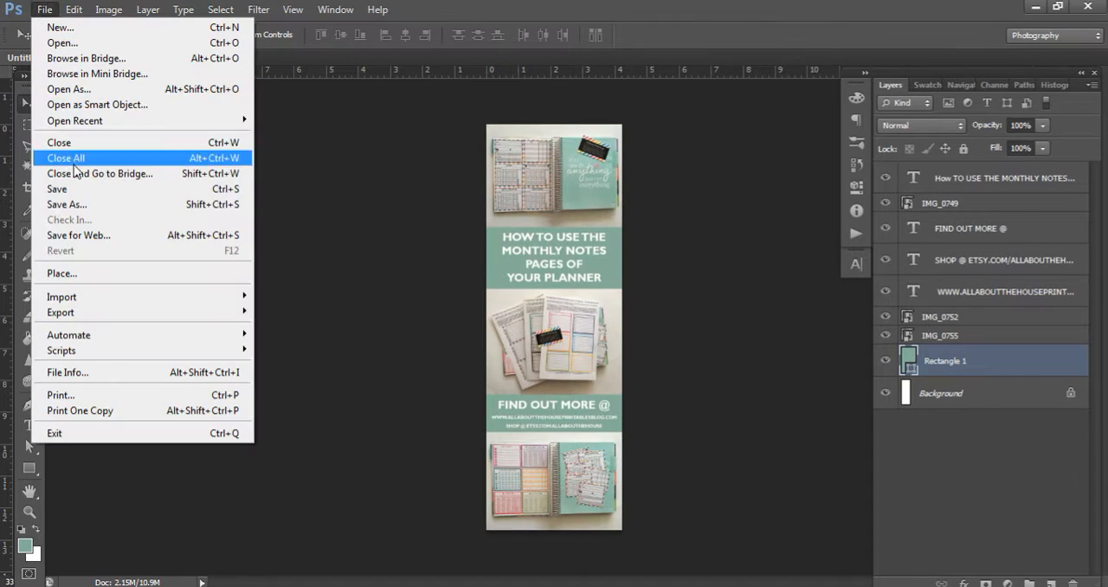
{"action": "left_click", "coordinate": [346, 187]}
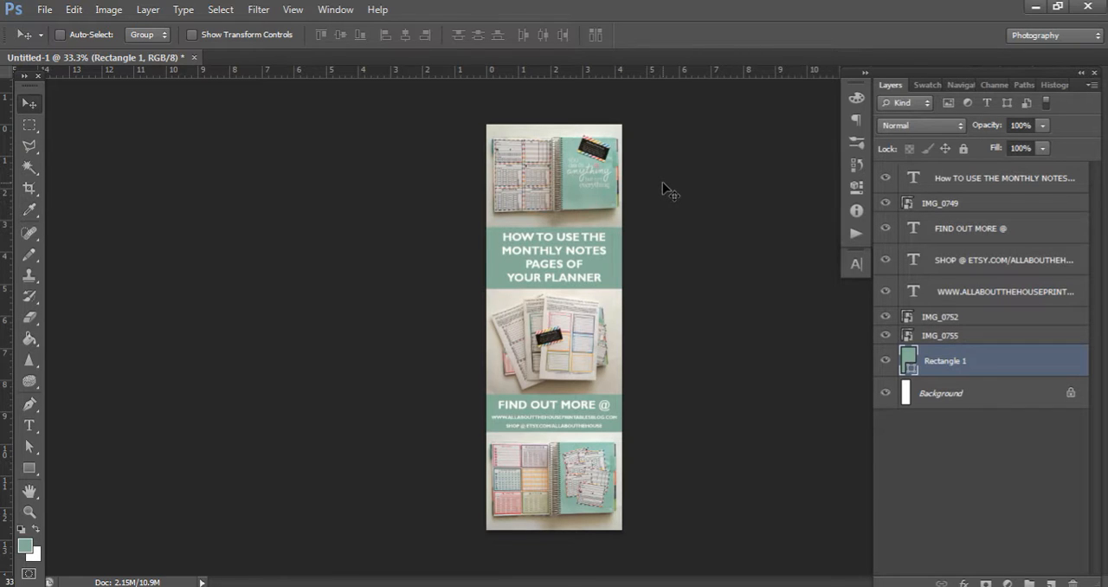
Step: Examine the title and the uppermost planner photo at up to 200% magnification, and return to the full graphic
{"action": "key", "text": "ctrl+equal"}
{"action": "key", "text": "ctrl+equal"}
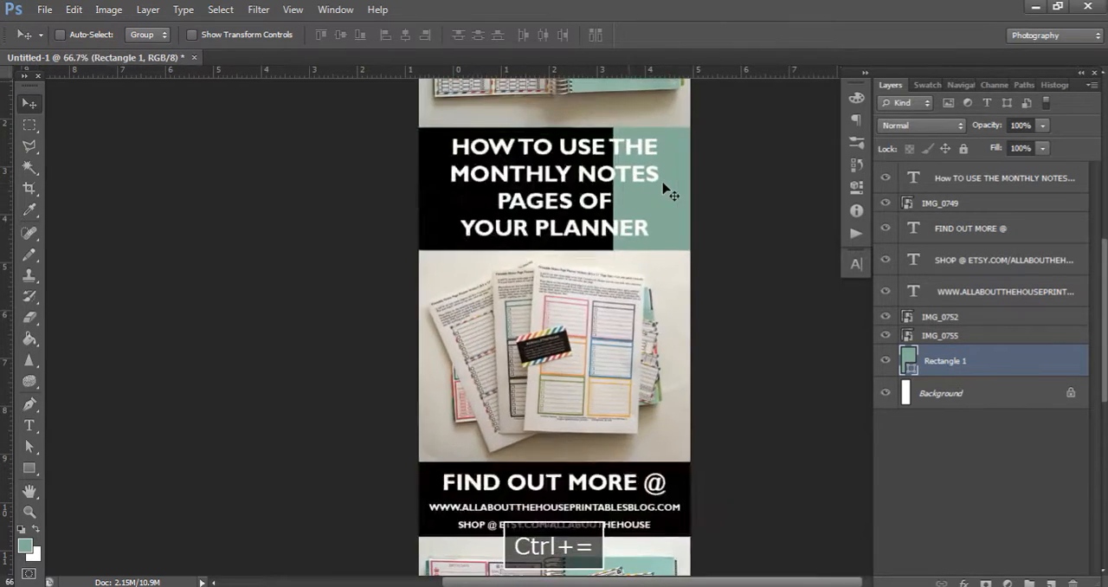
{"action": "key", "text": "ctrl+equal"}
{"action": "scroll", "coordinate": [562, 346], "scroll_direction": "up", "scroll_amount": 3}
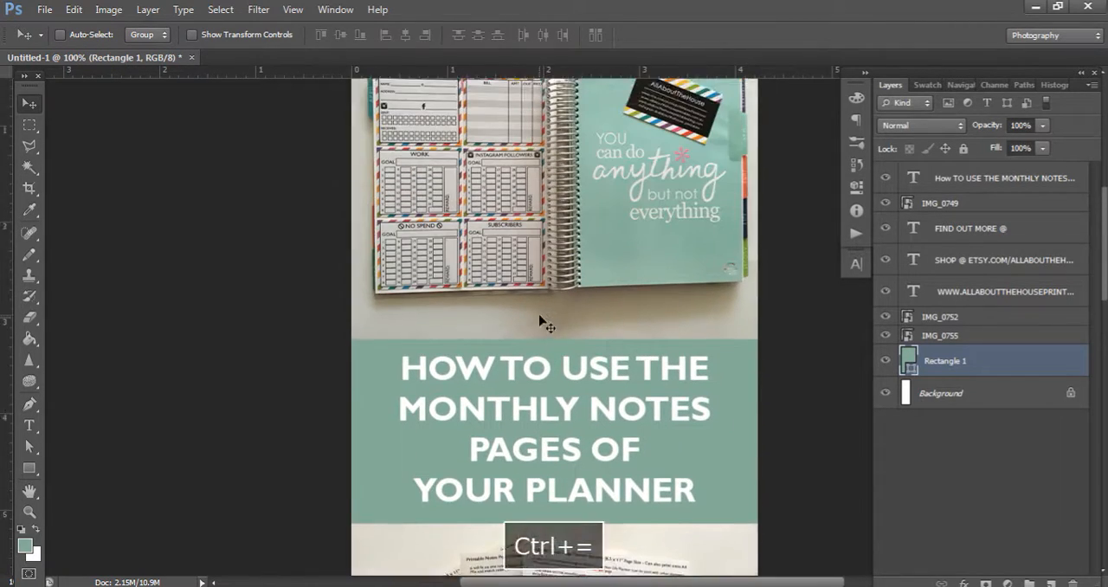
{"action": "key", "text": "ctrl+equal"}
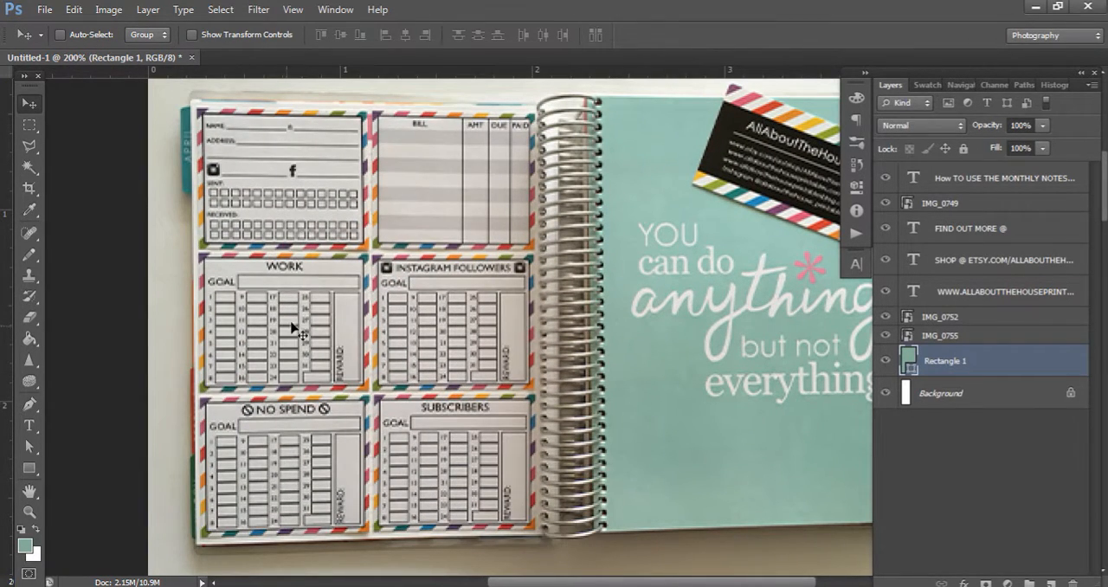
{"action": "key", "text": "ctrl+minus"}
{"action": "key", "text": "ctrl+minus"}
{"action": "key", "text": "ctrl+minus"}
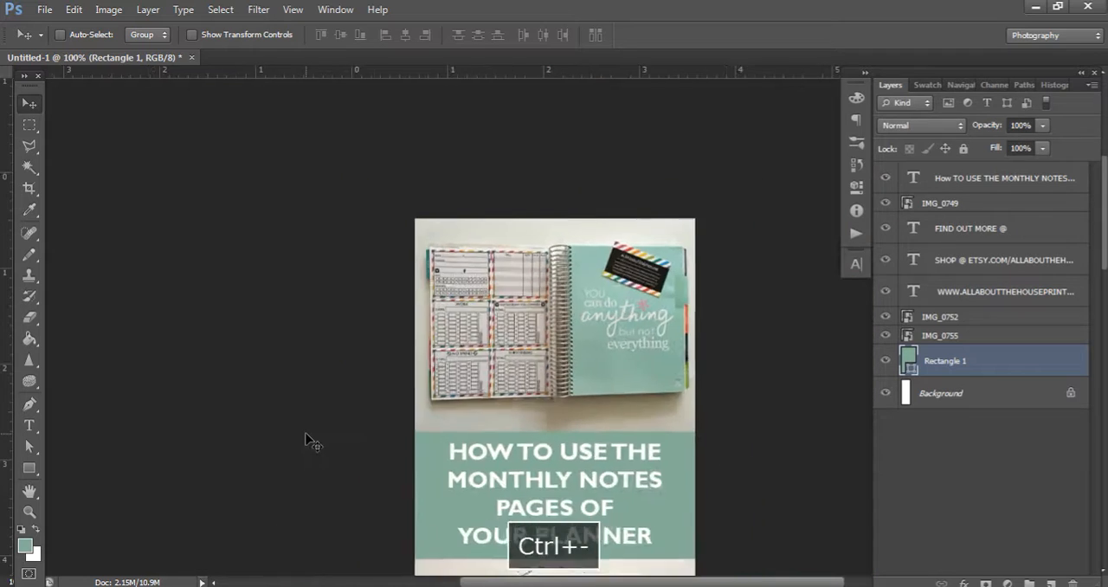
{"action": "key", "text": "ctrl+minus"}
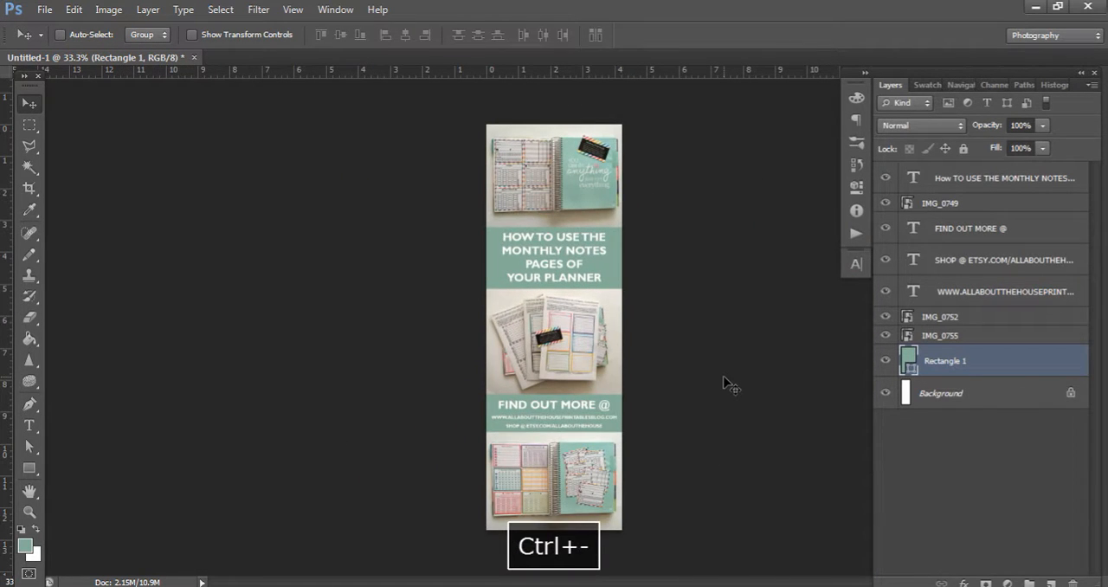